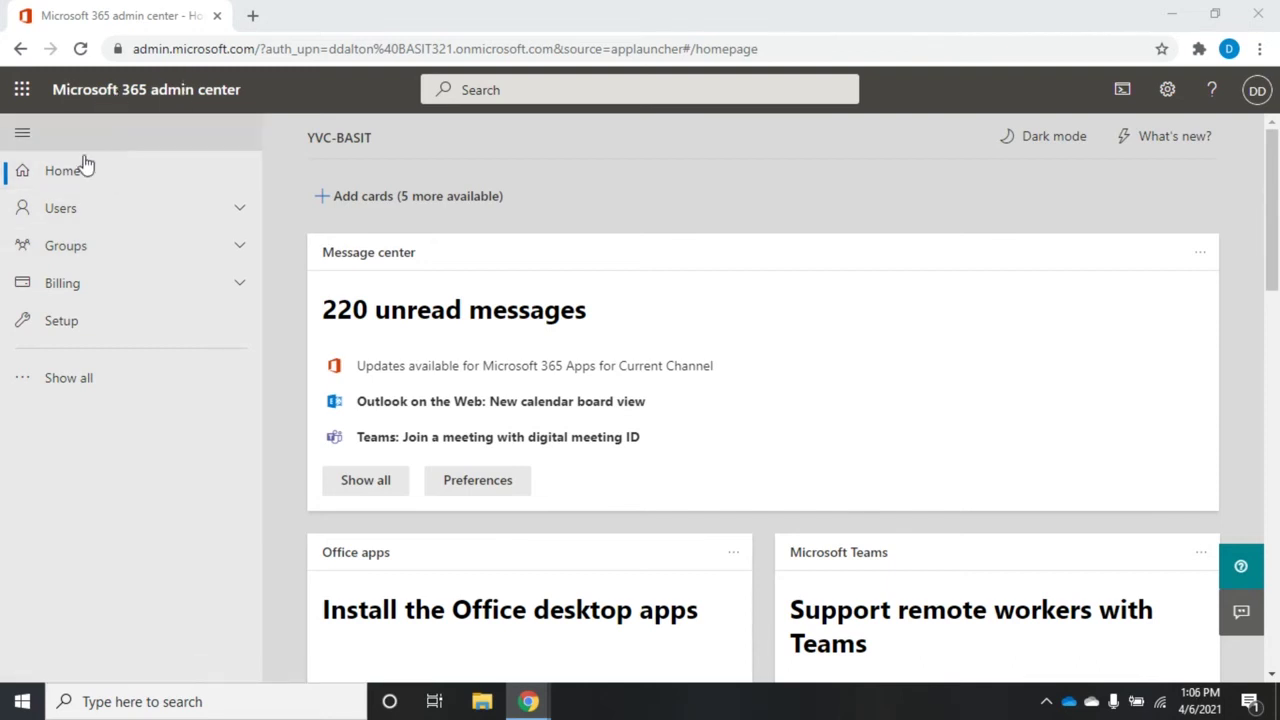
Step: Expand Users in the left navigation to list Active users, Contacts, Guest users and Deleted users
left_click(77, 219)
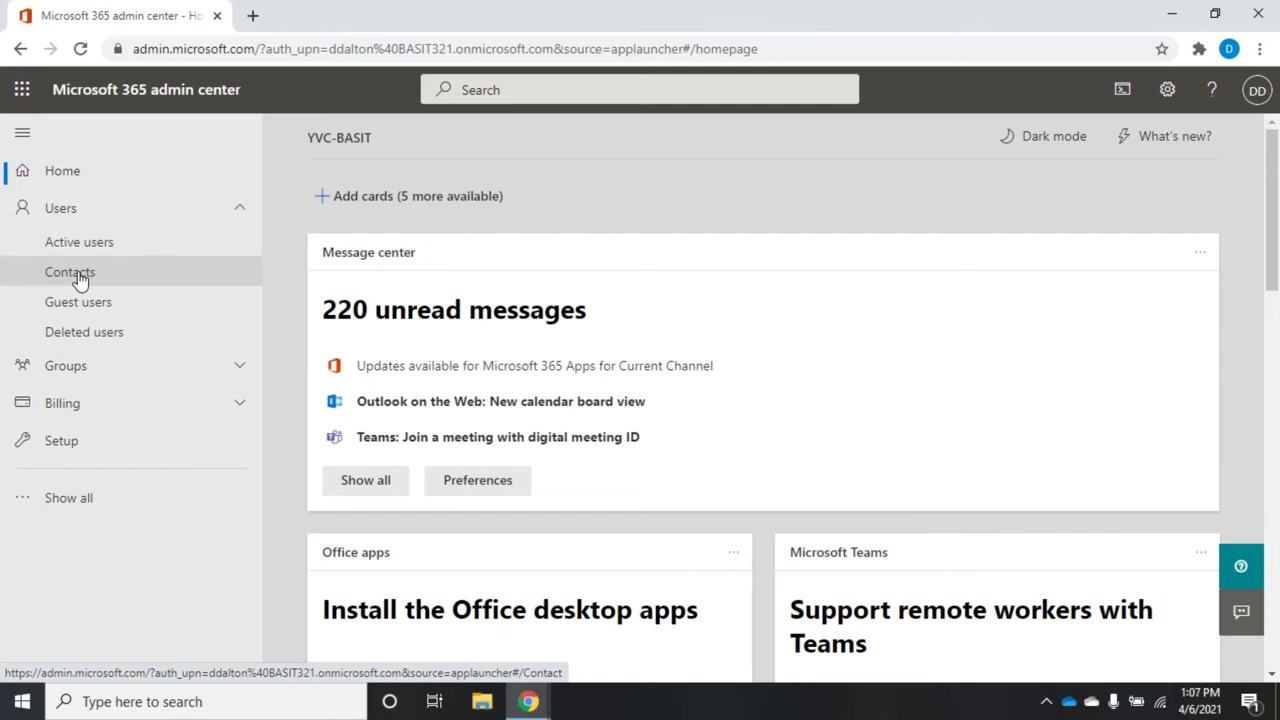
Step: Go to Active users, glance at the '...' extra actions menu, then start Add a user
left_click(57, 245)
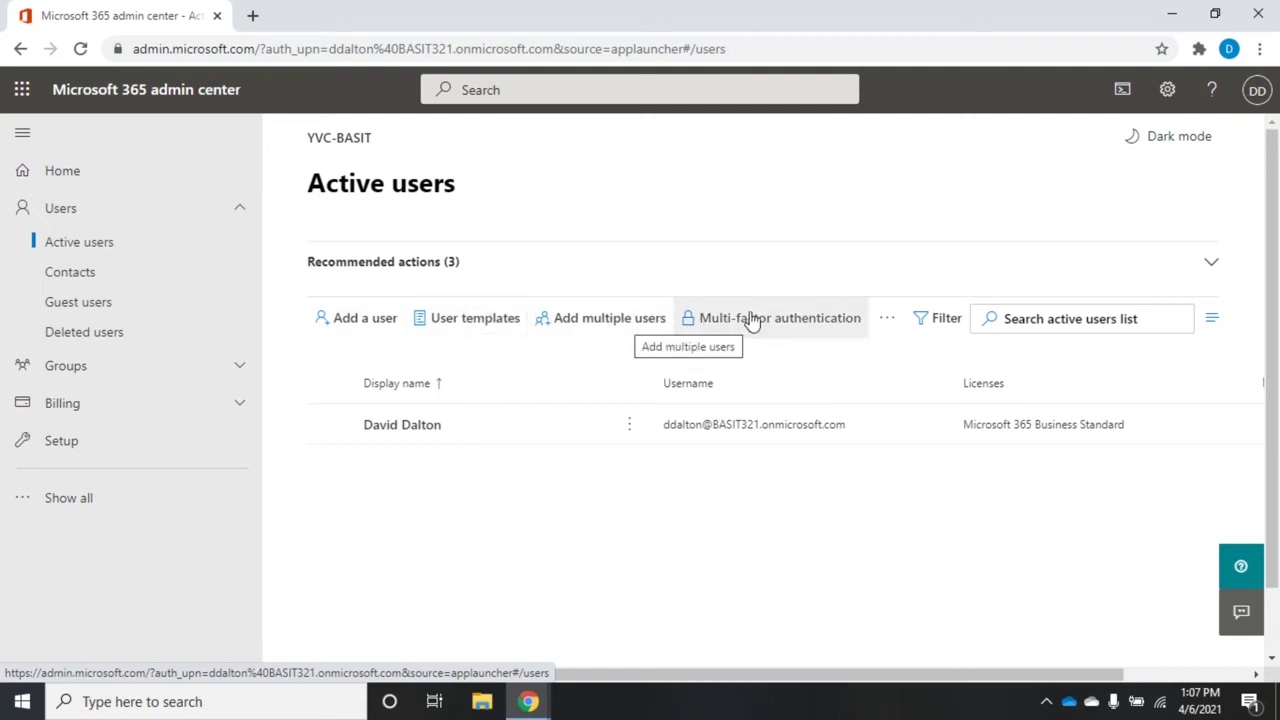
left_click(887, 322)
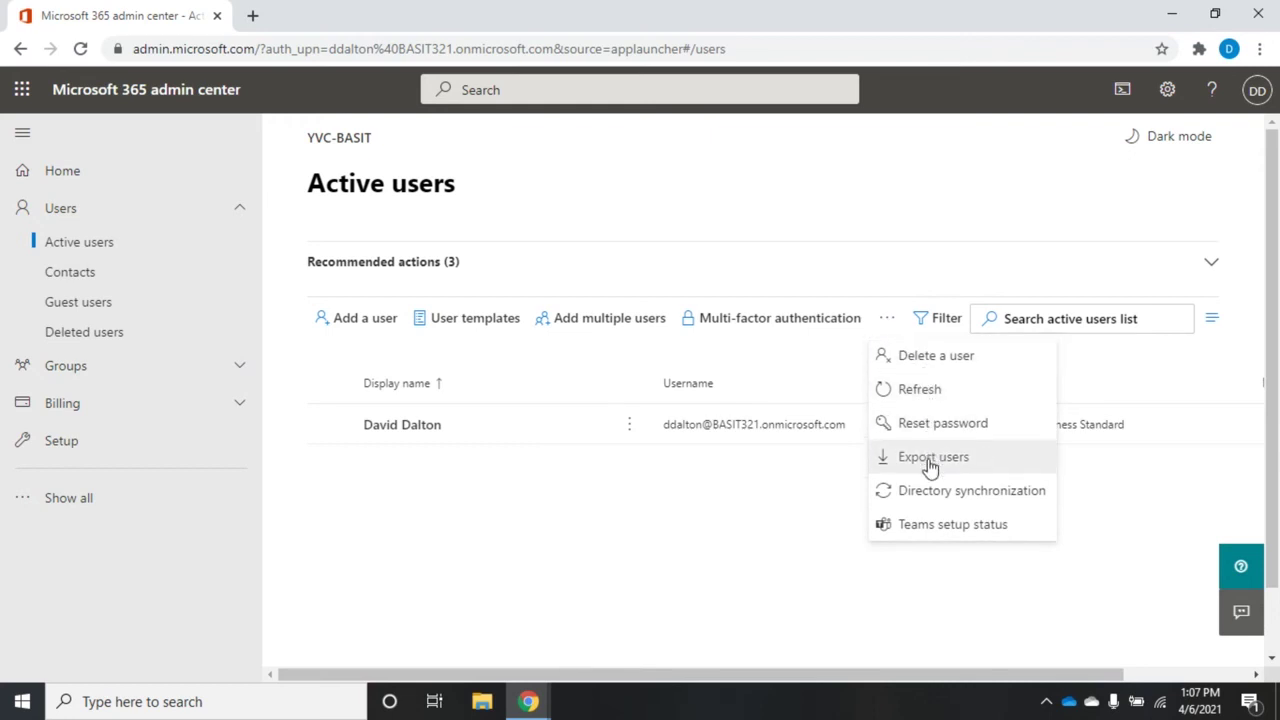
left_click(811, 554)
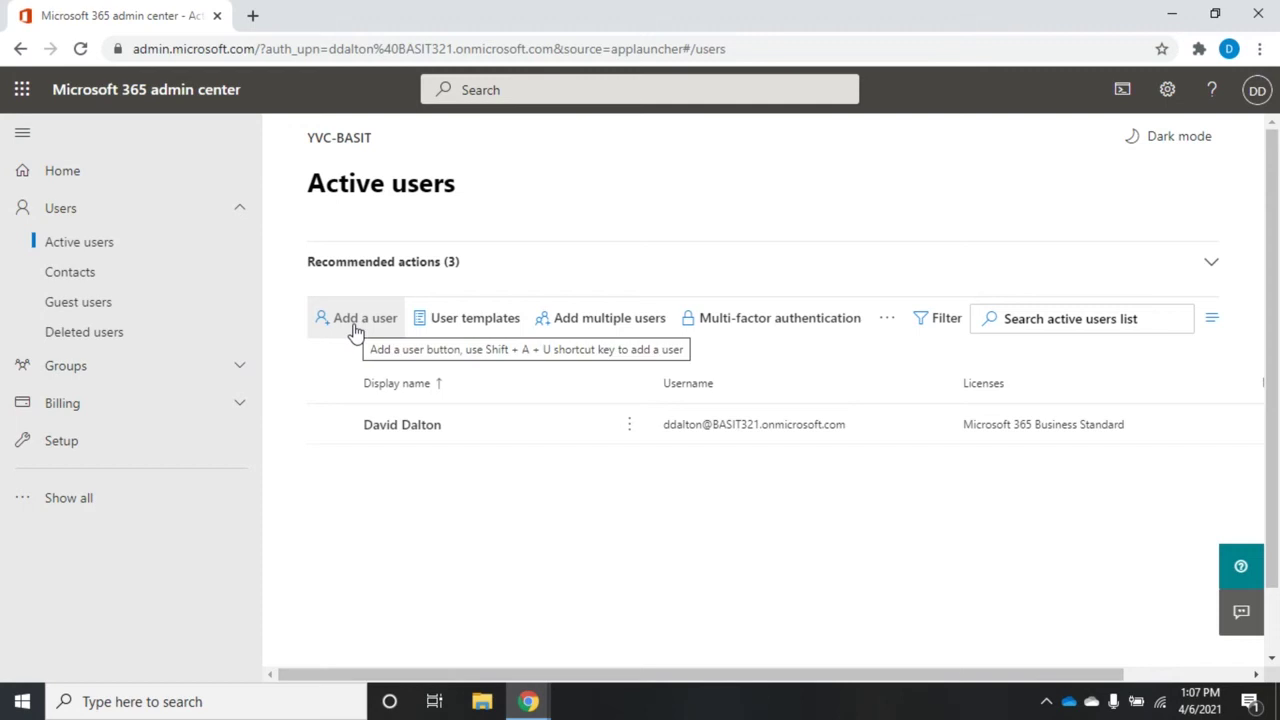
left_click(355, 322)
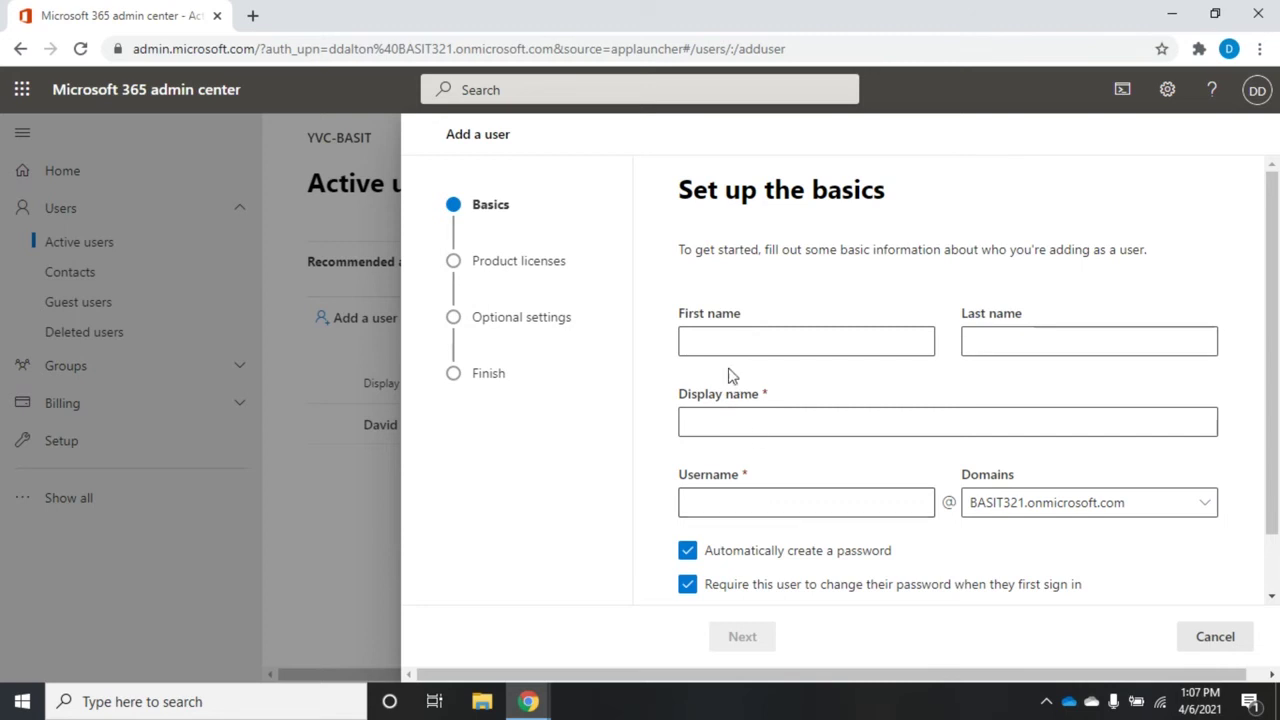
Step: Enter the new user's first and last name, fixing a typo, so Display name auto-fills
left_click(728, 337)
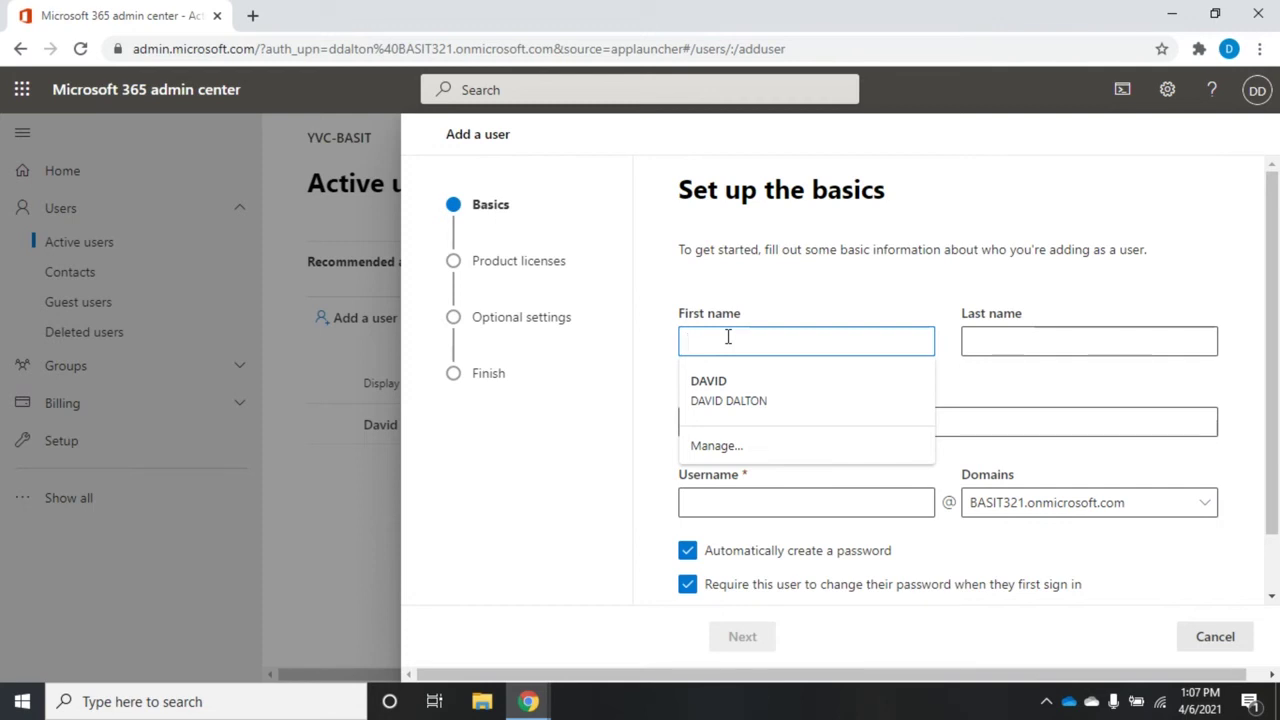
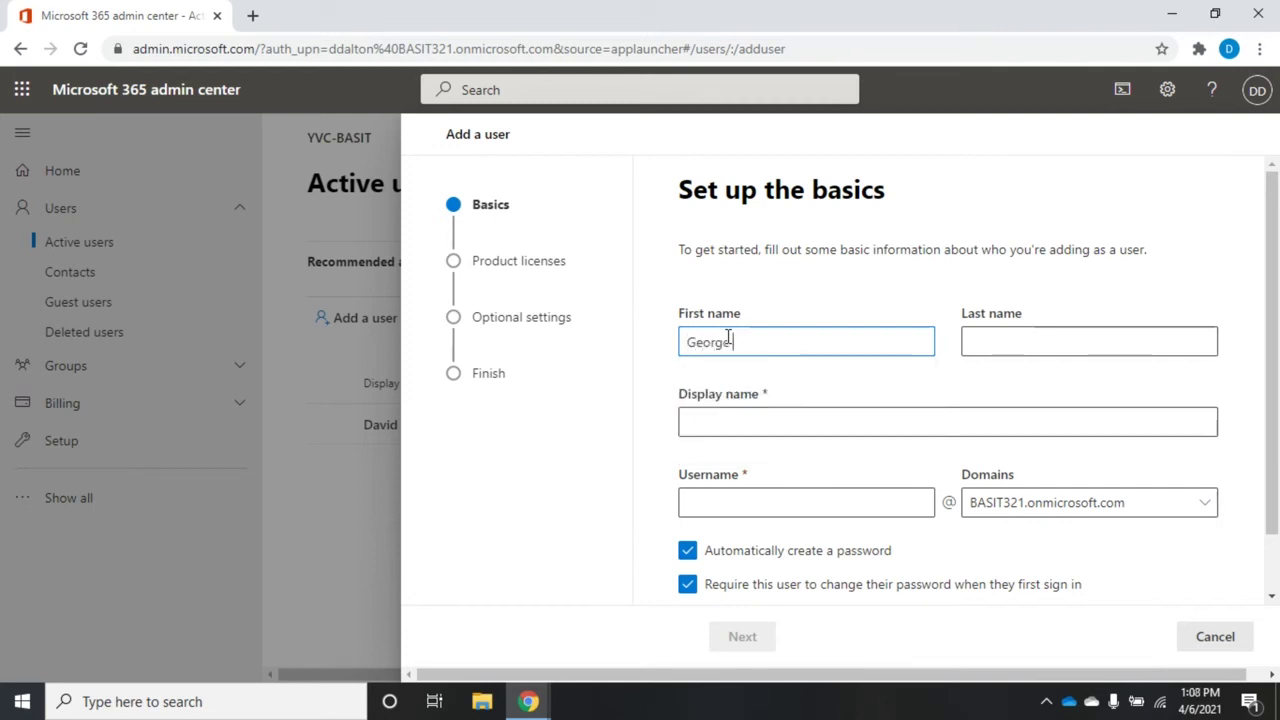
key("Tab")
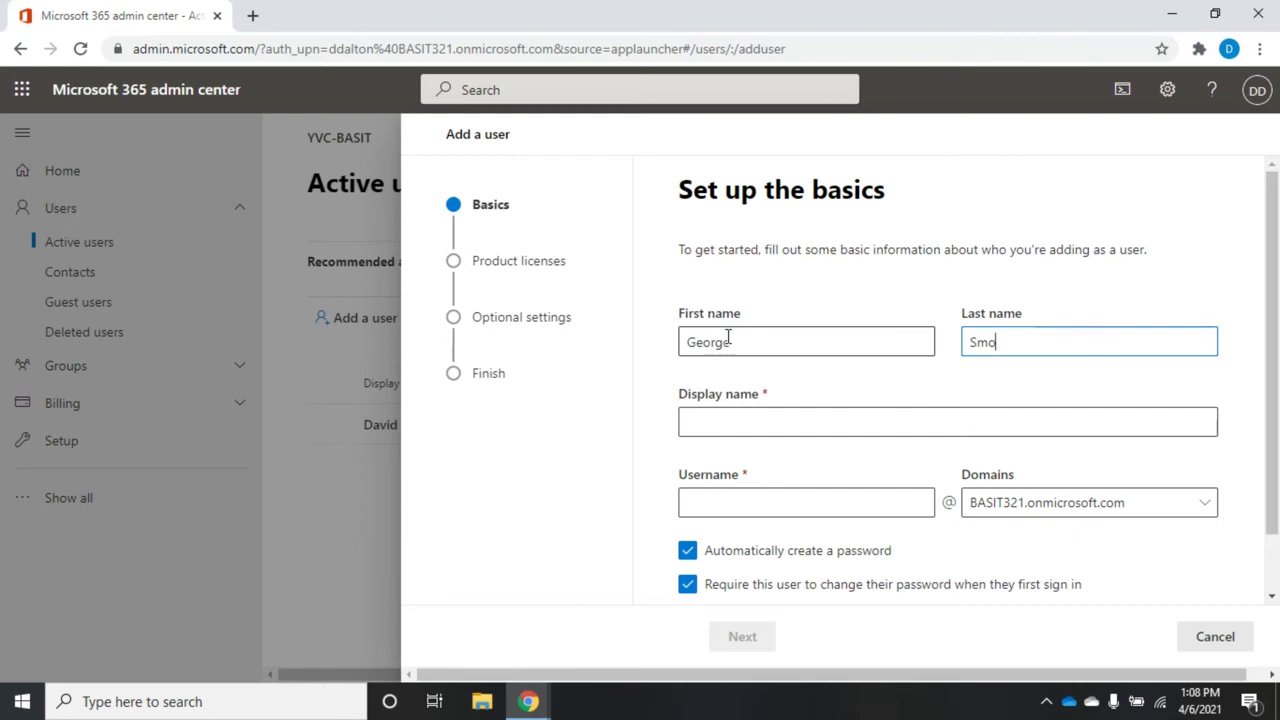
key("Tab")
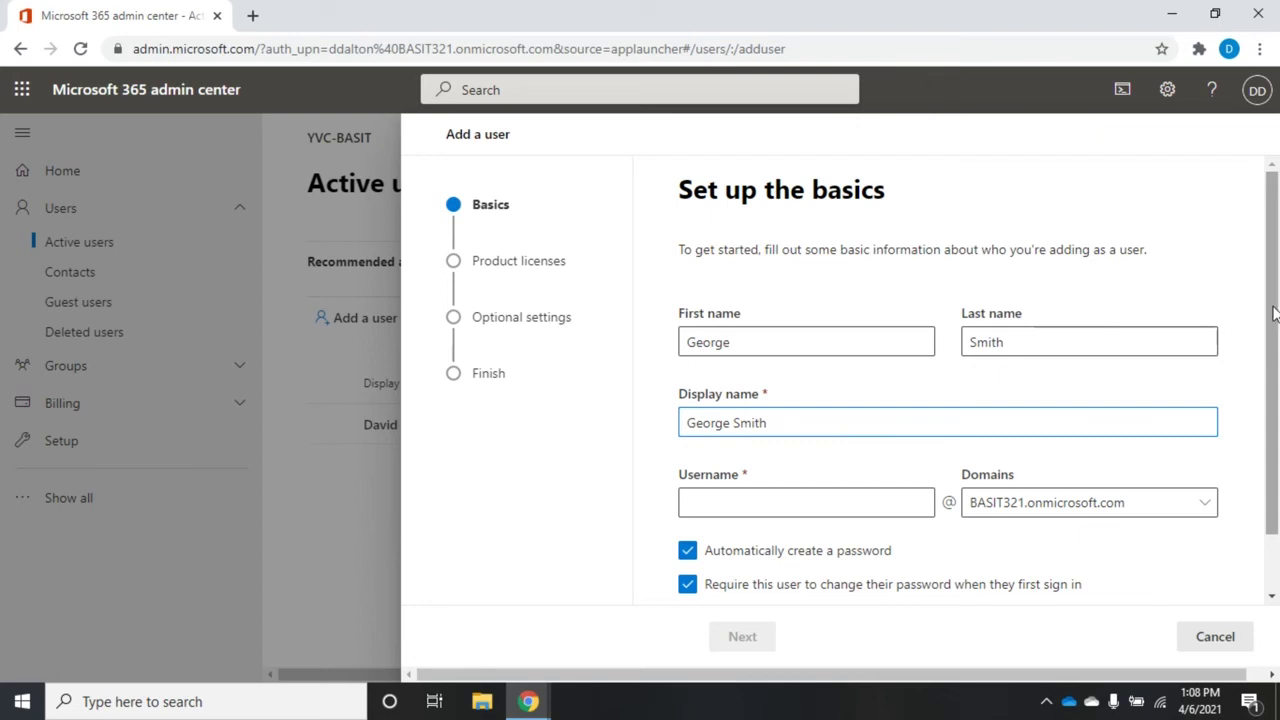
left_click_drag(1275, 327, 1275, 380)
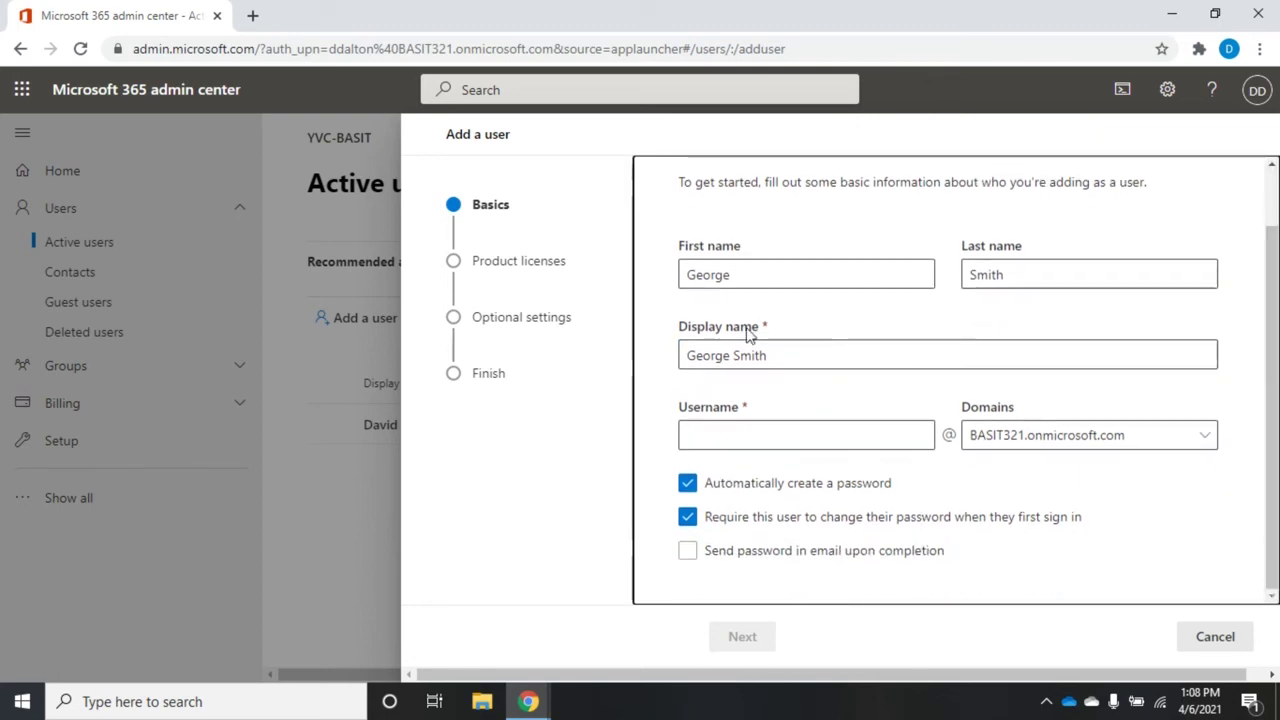
Step: Enter the new user's username and pick BASIT321.onmicrosoft.com as its domain
left_click(724, 443)
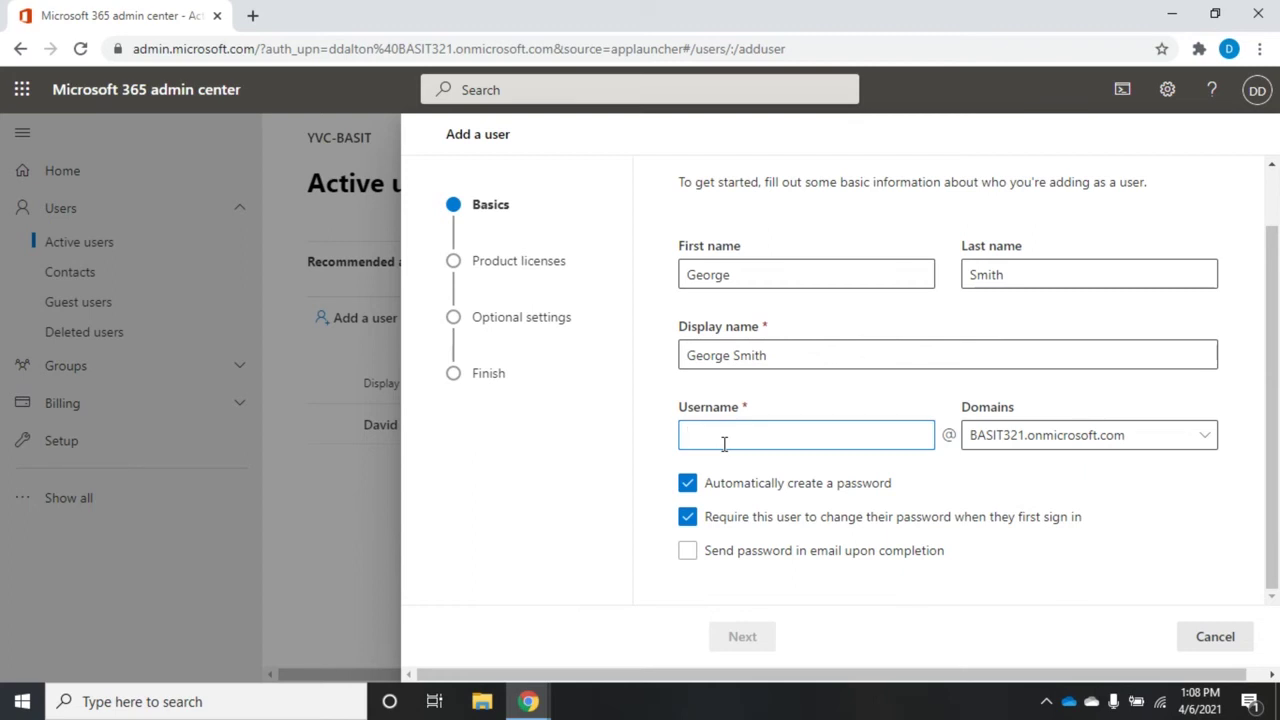
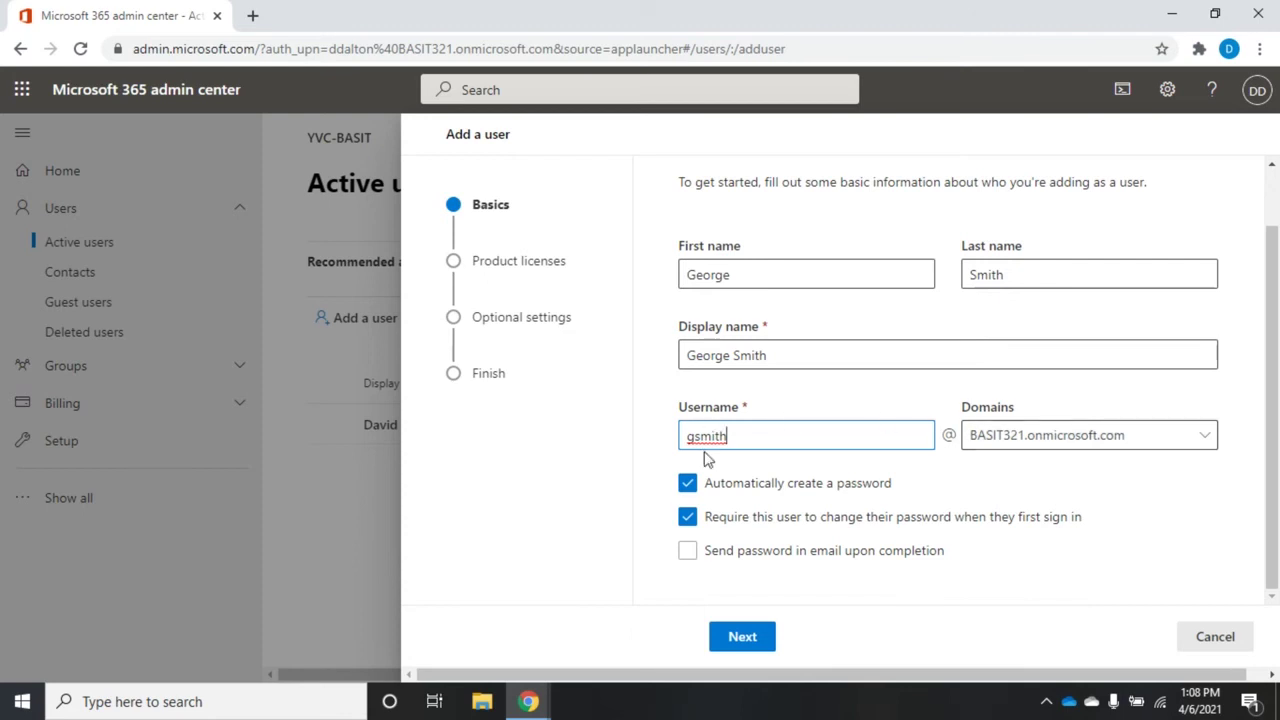
left_click(1204, 440)
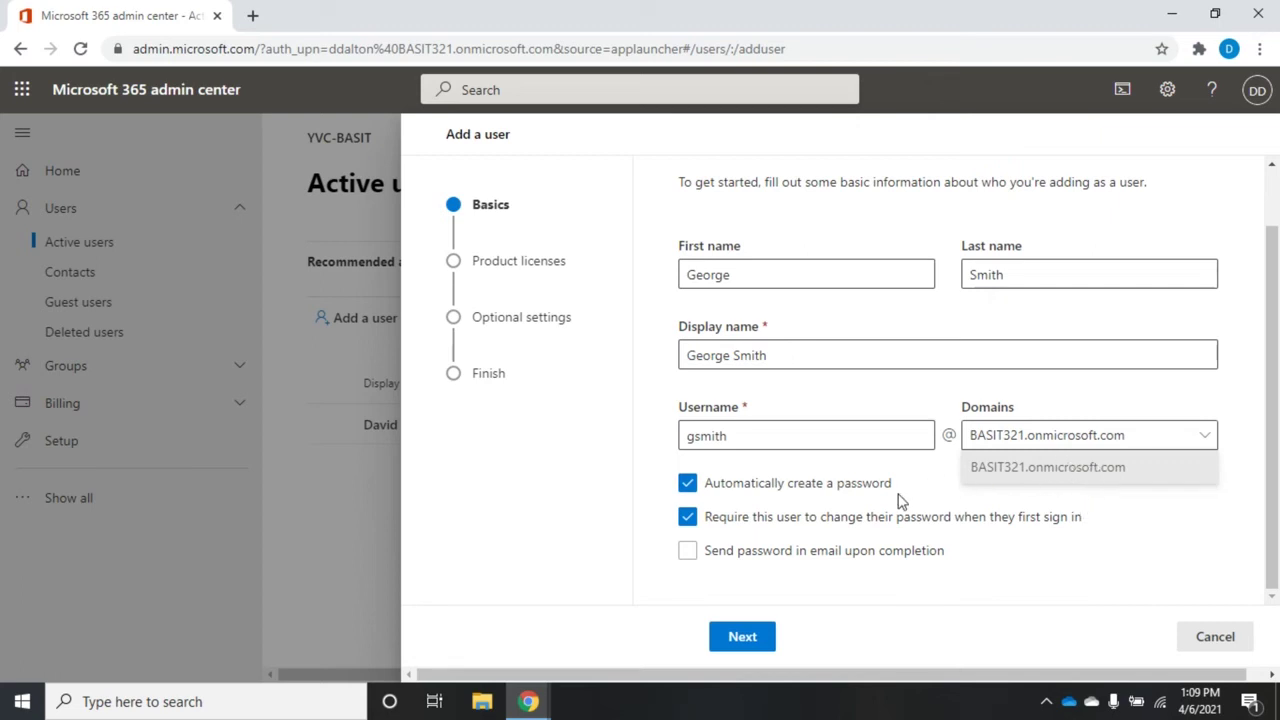
left_click(898, 500)
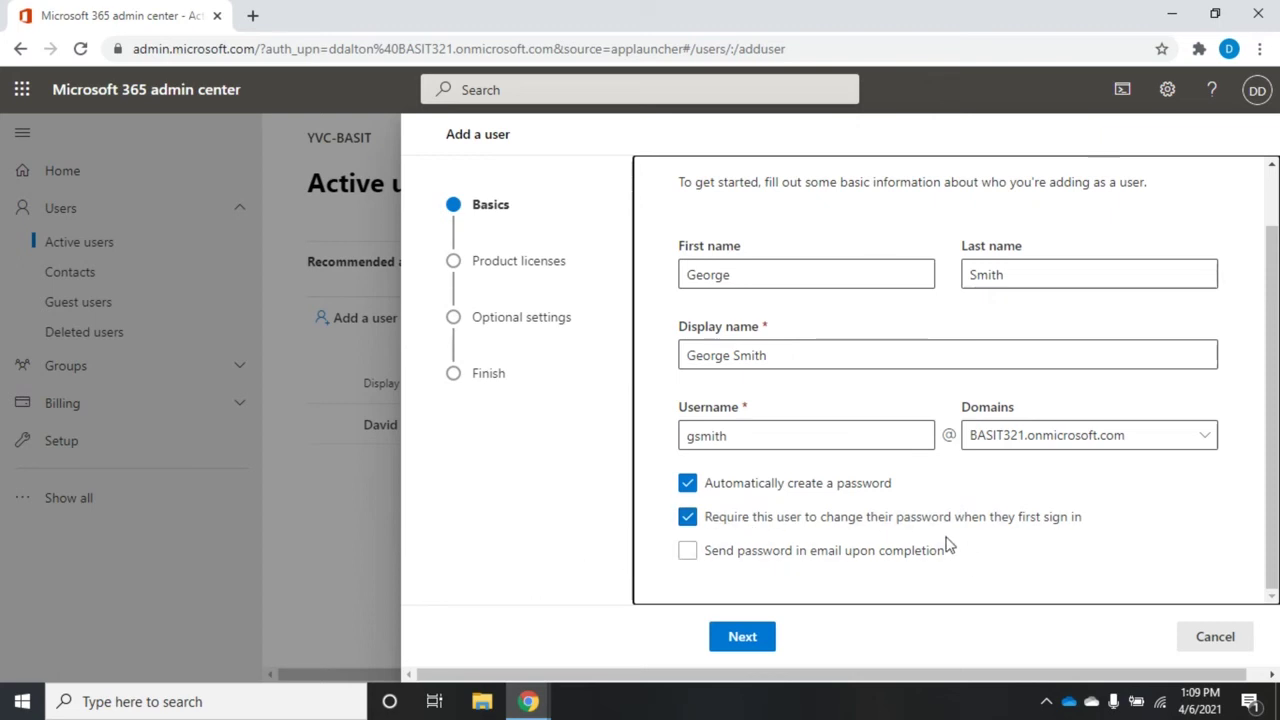
Step: Turn off automatic password creation, leave emailing off, and type a strong password manually
left_click(778, 485)
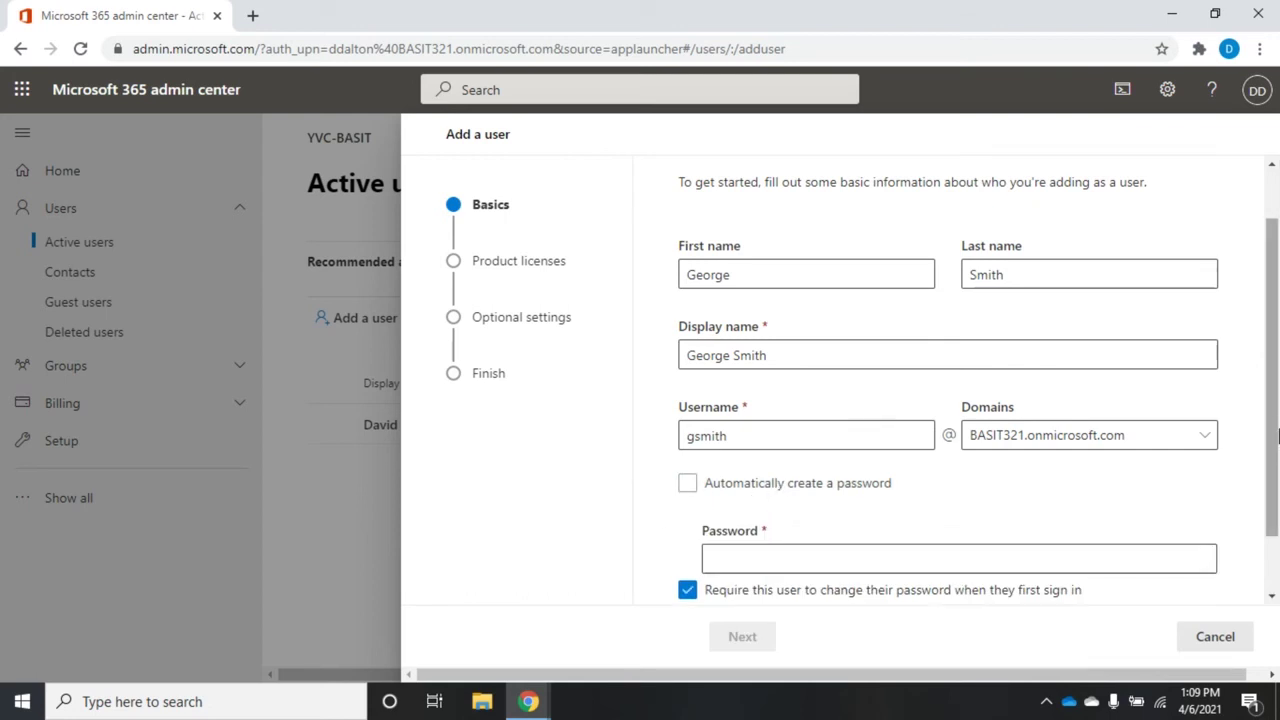
left_click(1275, 578)
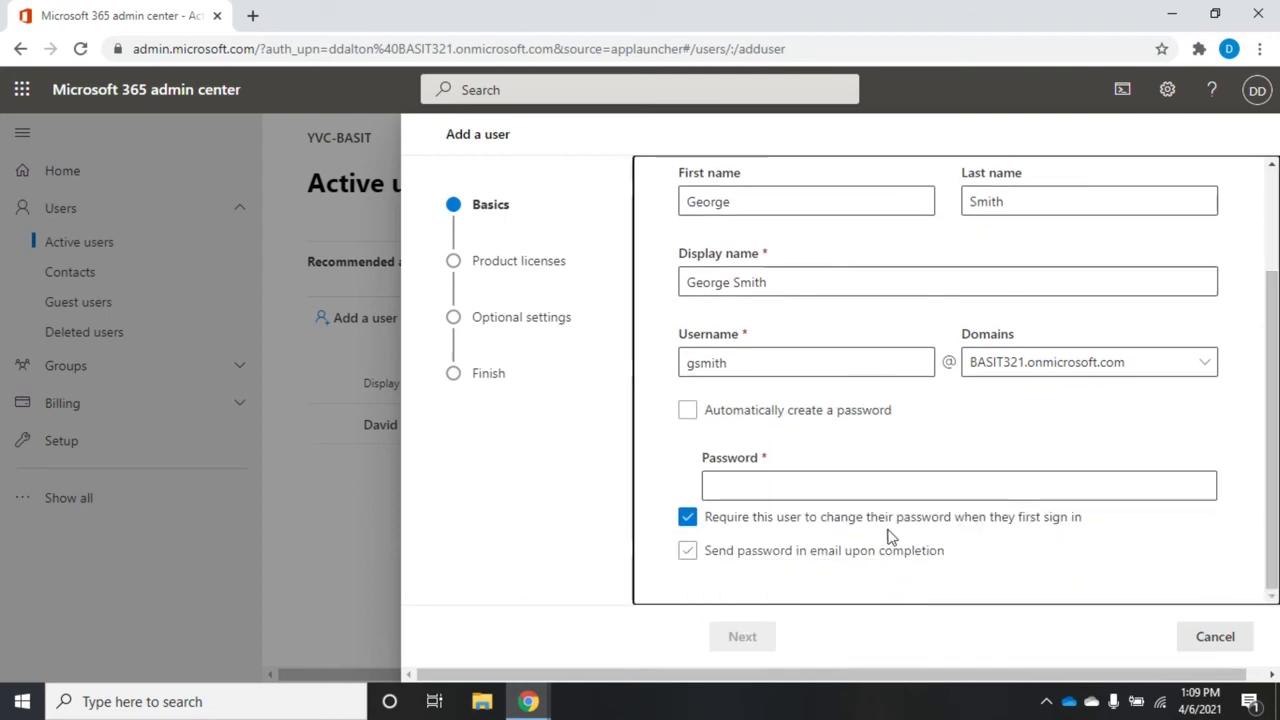
left_click(878, 485)
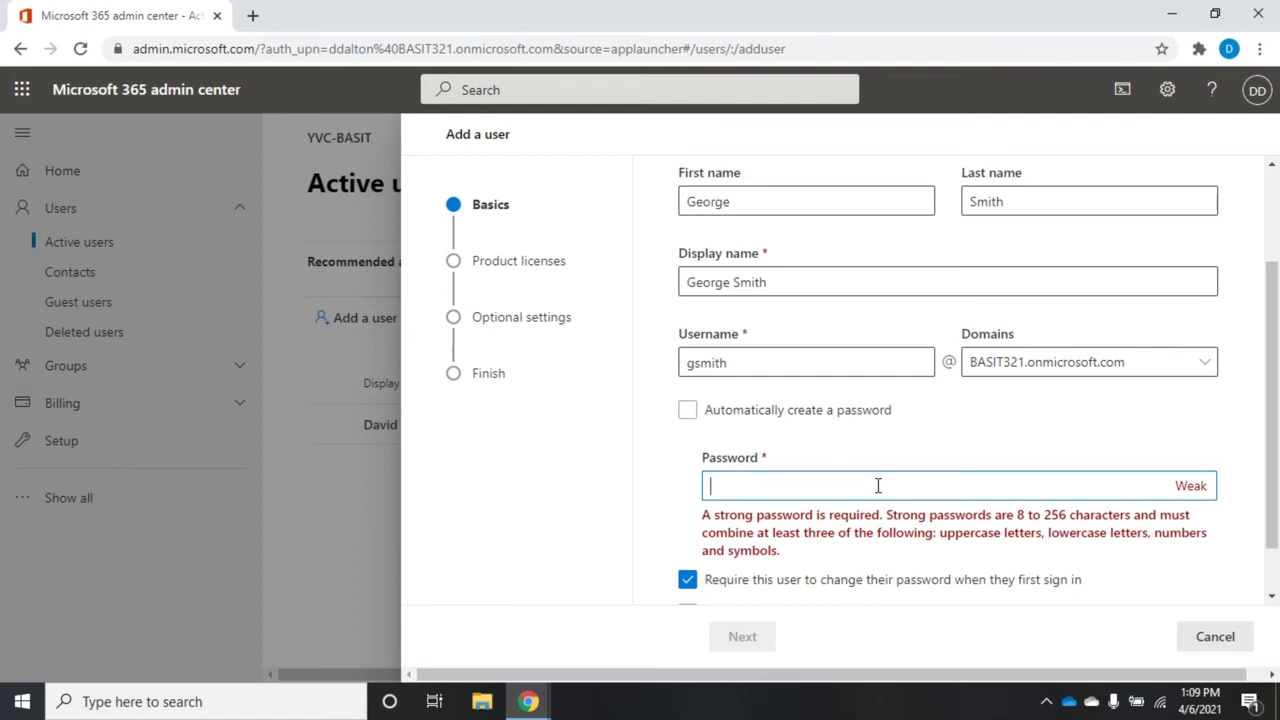
scroll(1262, 340, "down", 1)
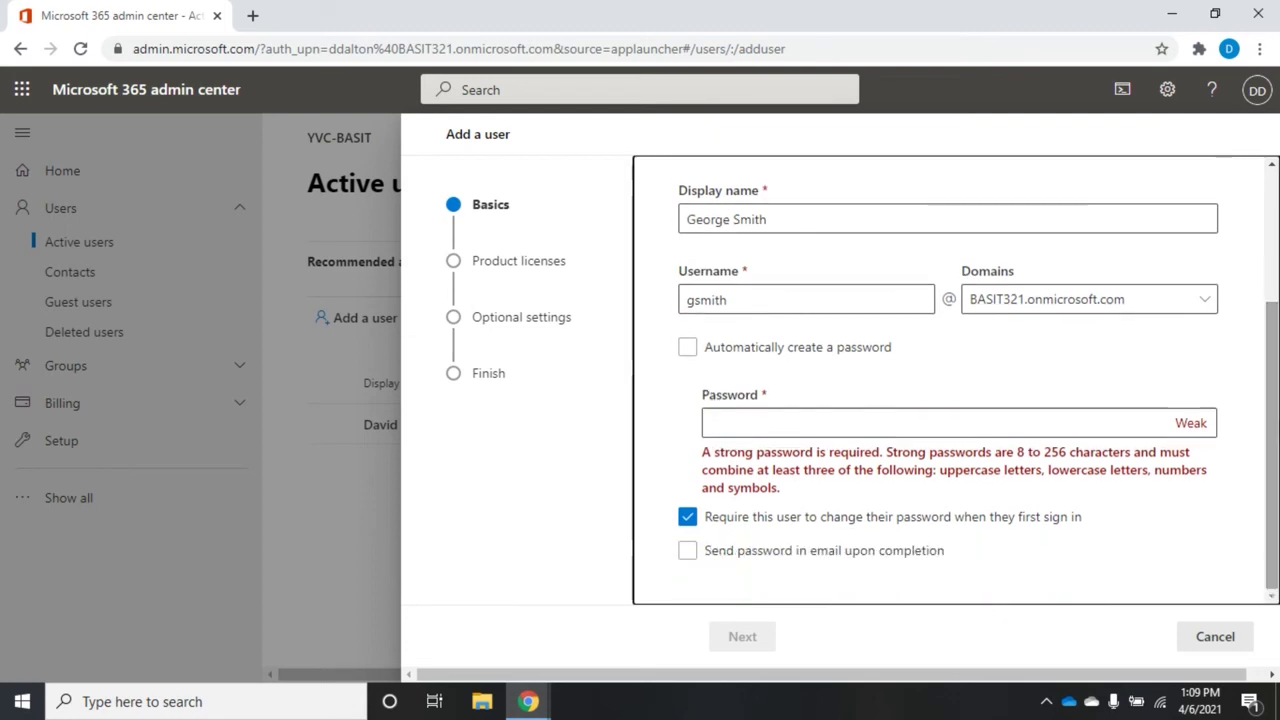
left_click(768, 557)
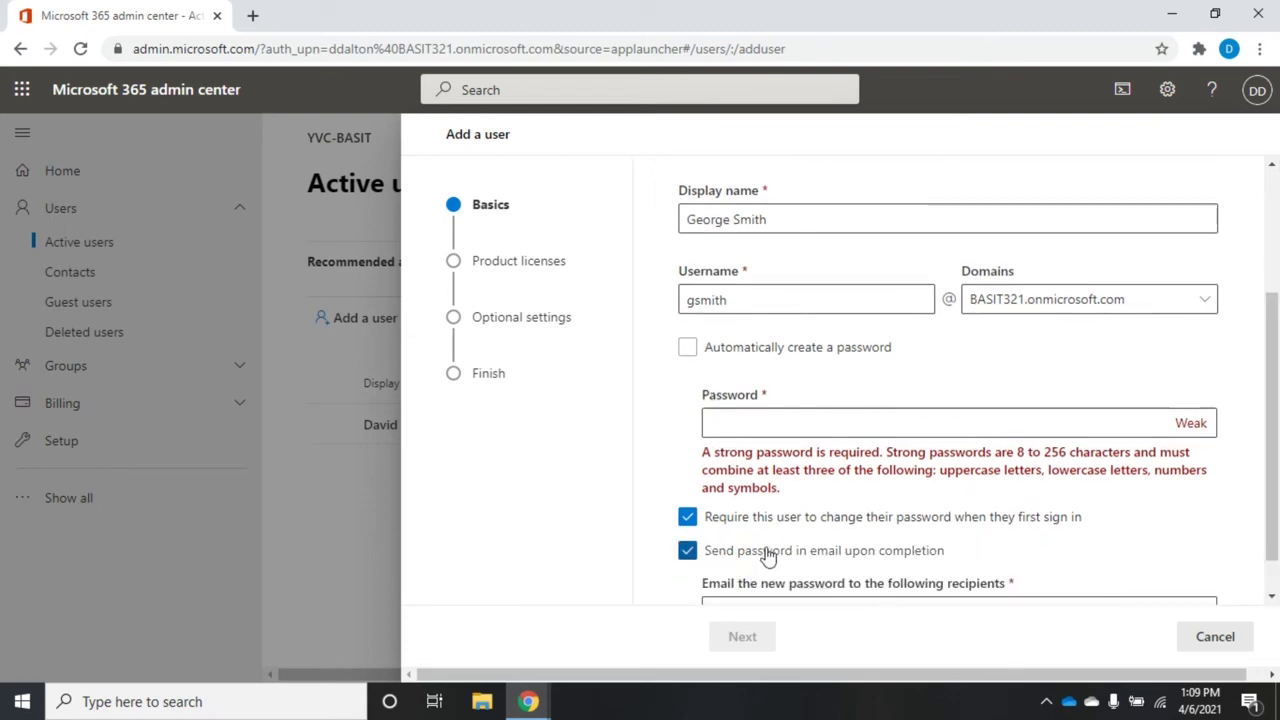
scroll(1268, 315, "down", 1)
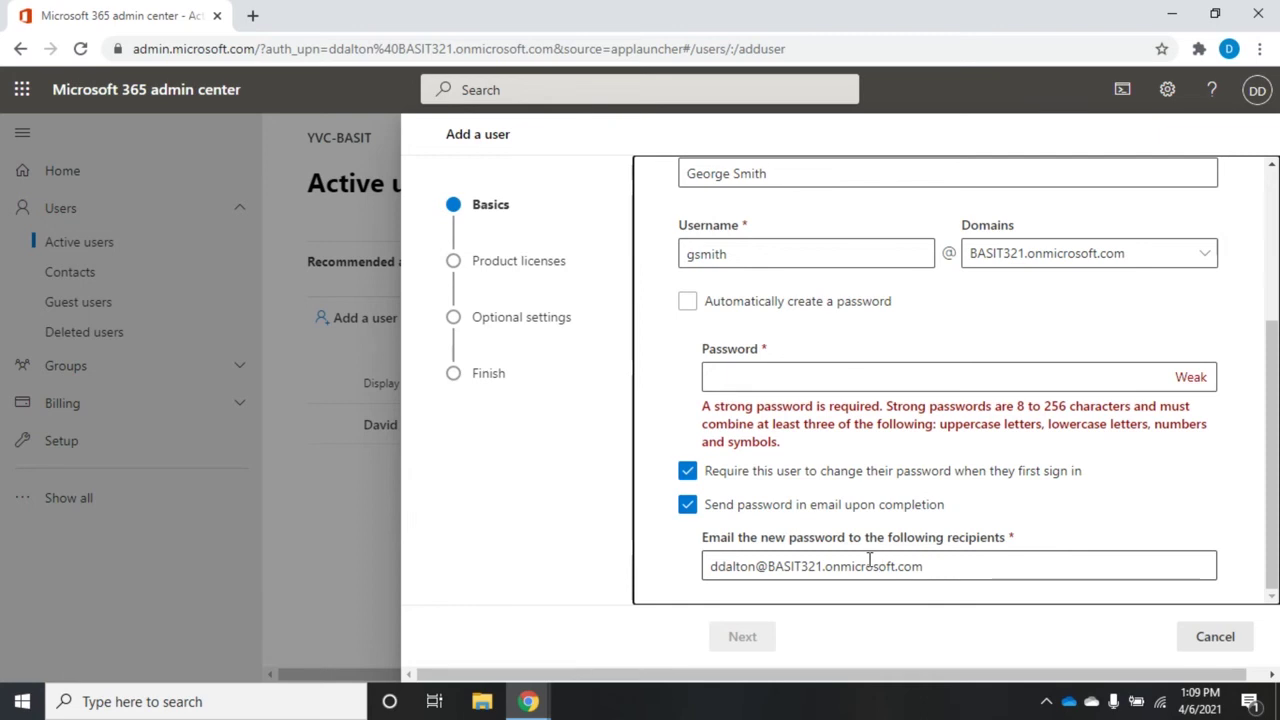
left_click(687, 504)
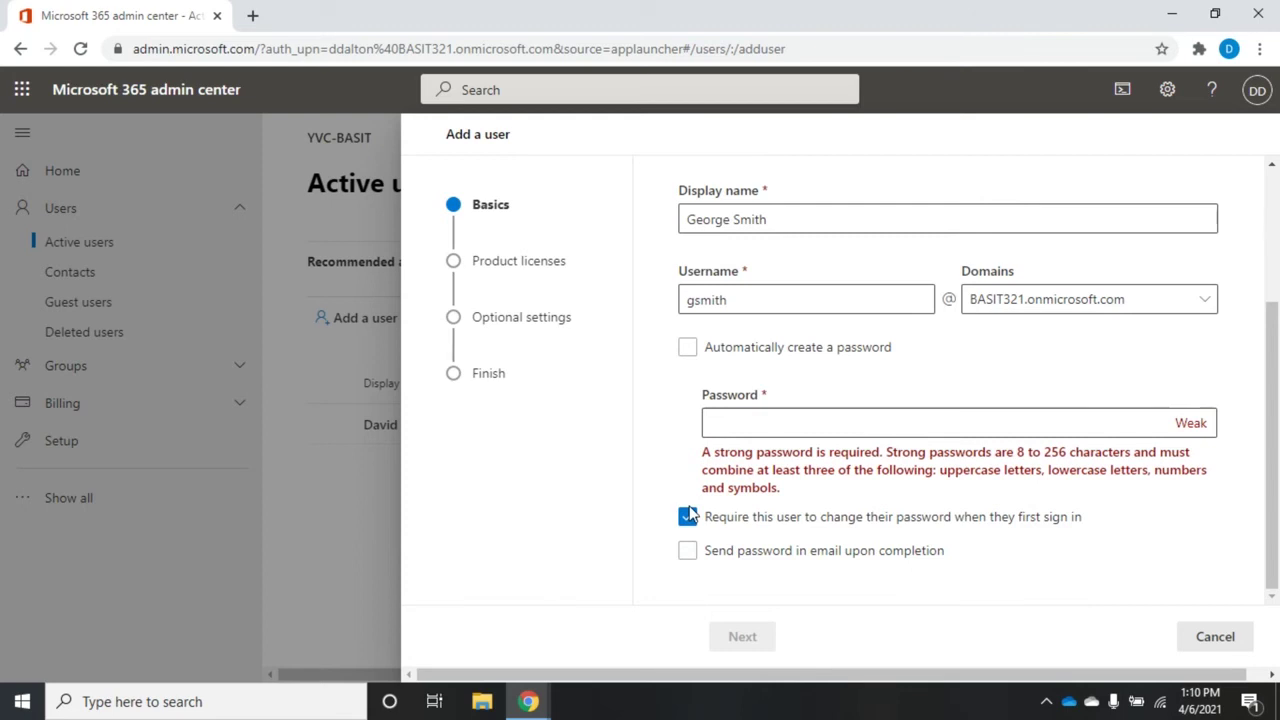
left_click(769, 428)
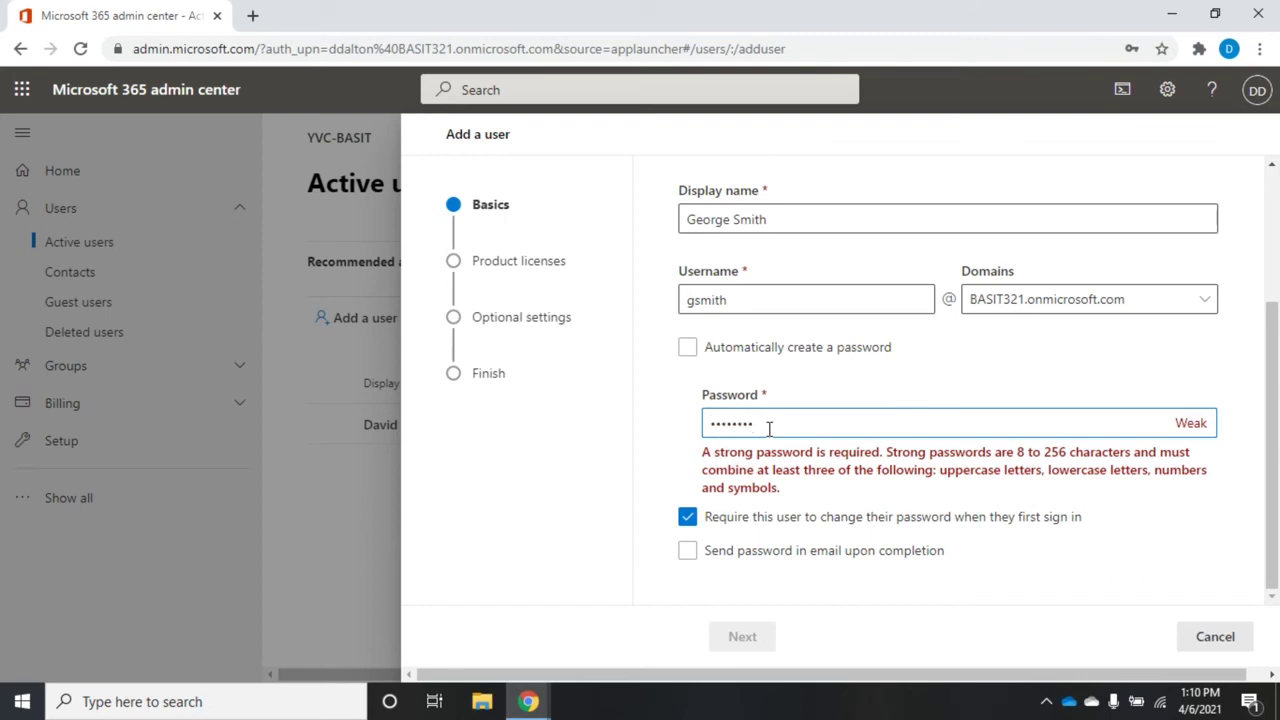
type("Password1")
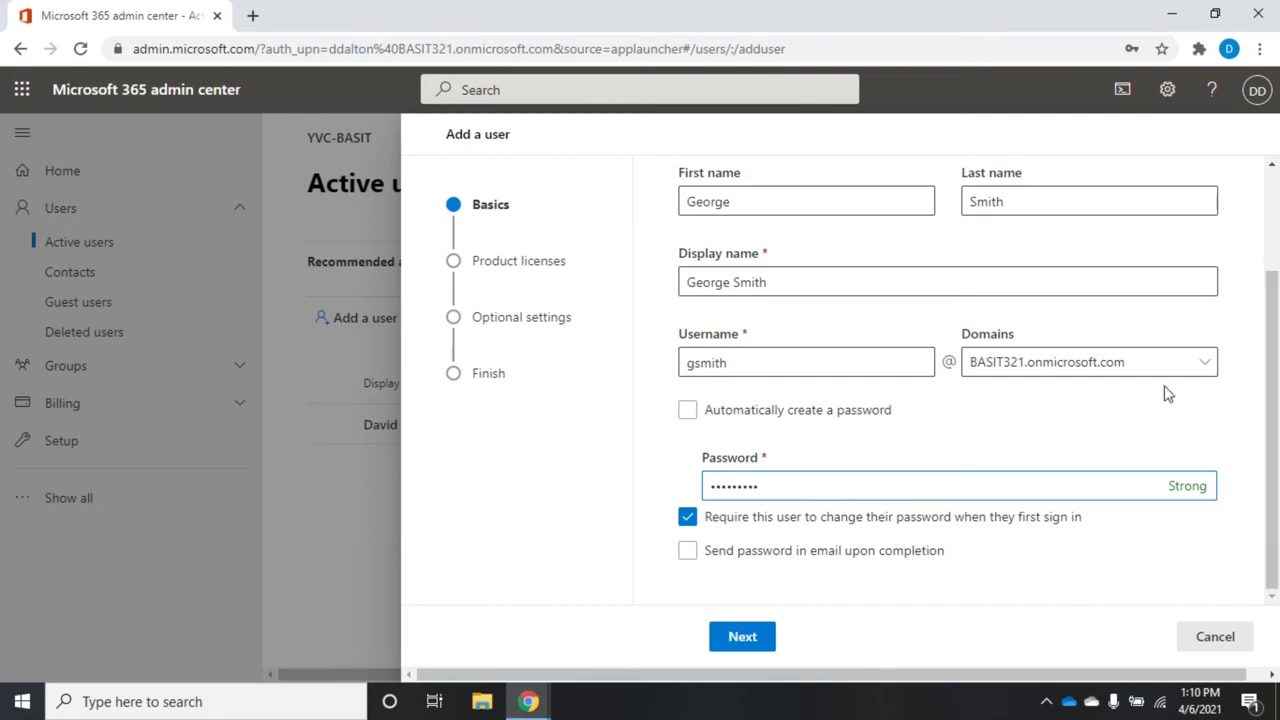
Step: Move to Product licenses, decline the browser password save, and choose no product license
left_click(741, 638)
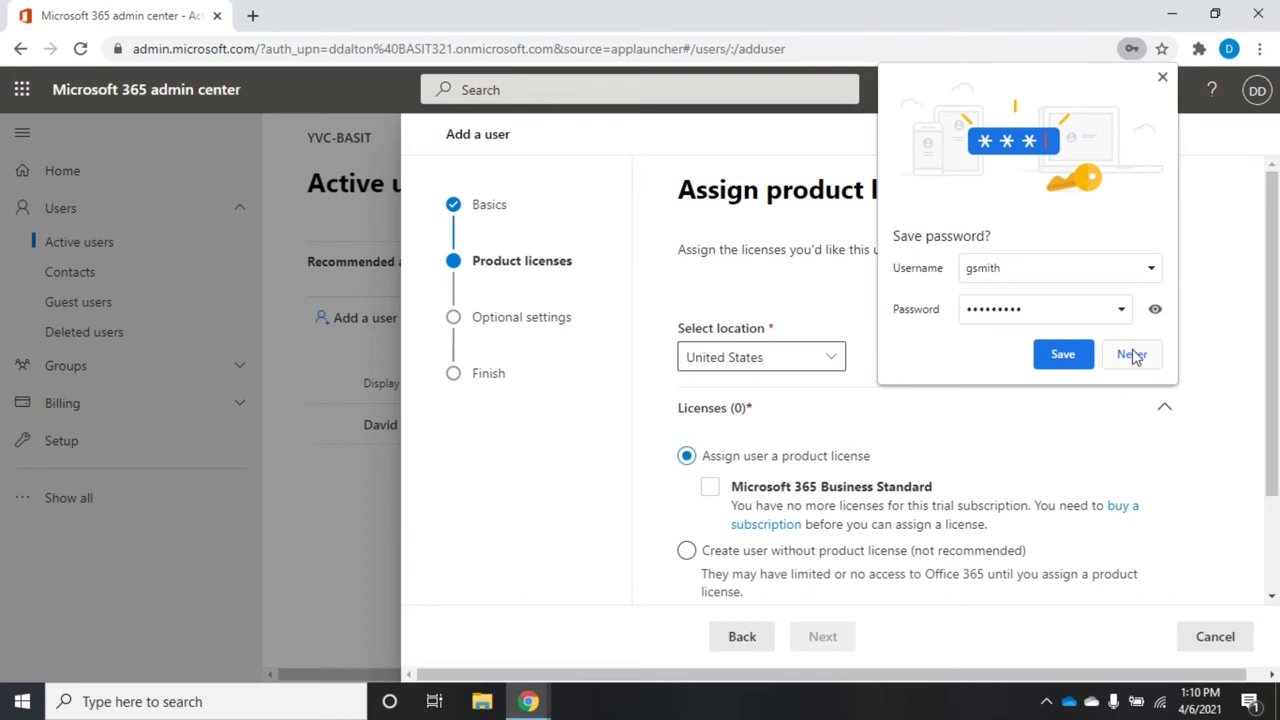
left_click(1134, 355)
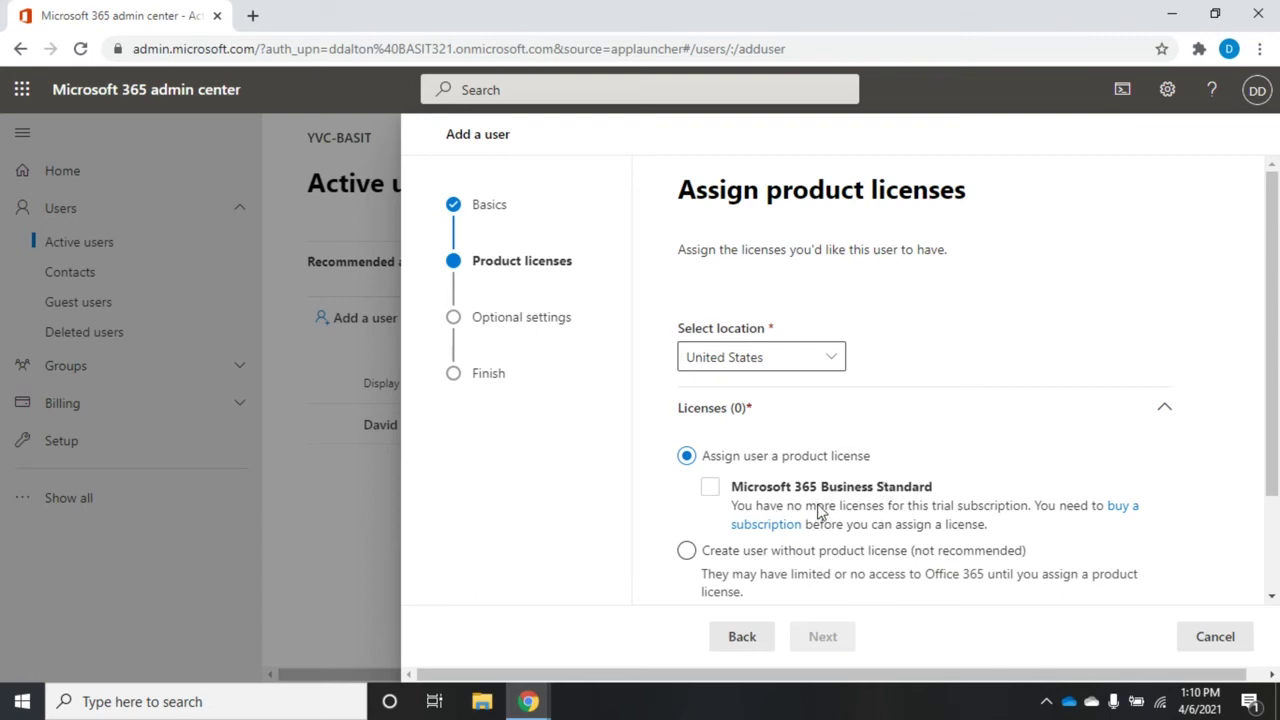
left_click(713, 503)
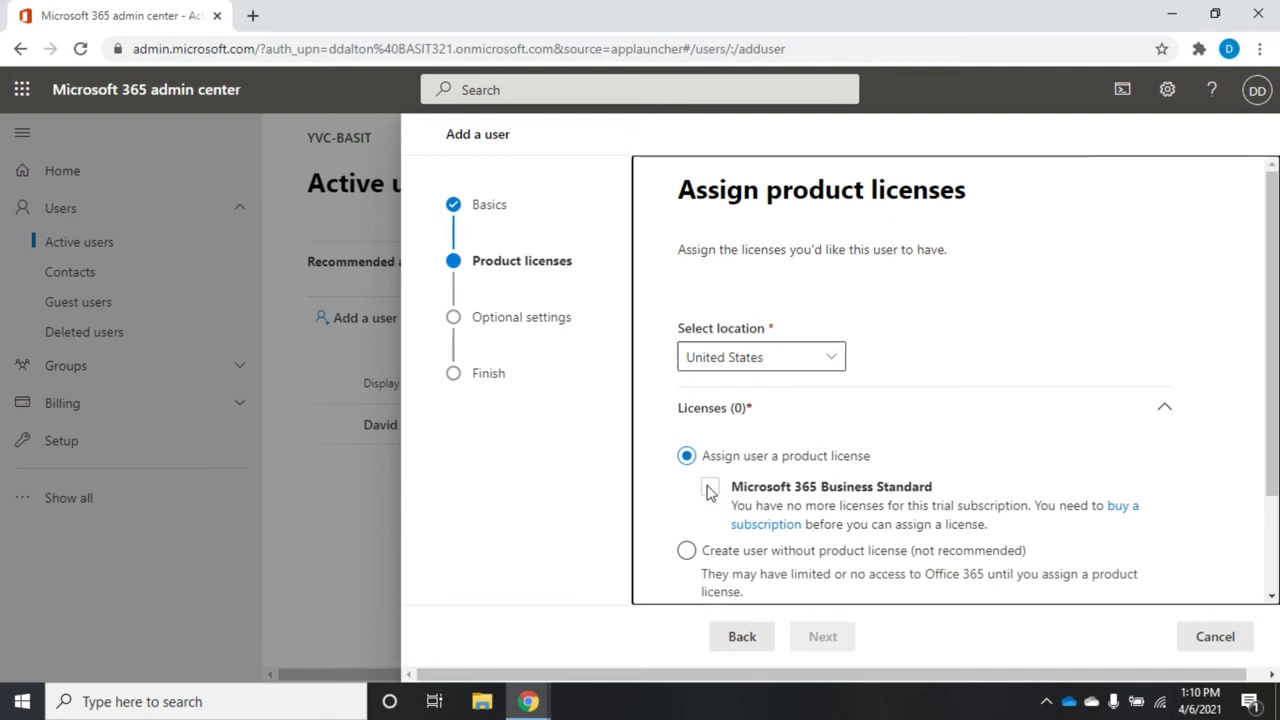
left_click(687, 552)
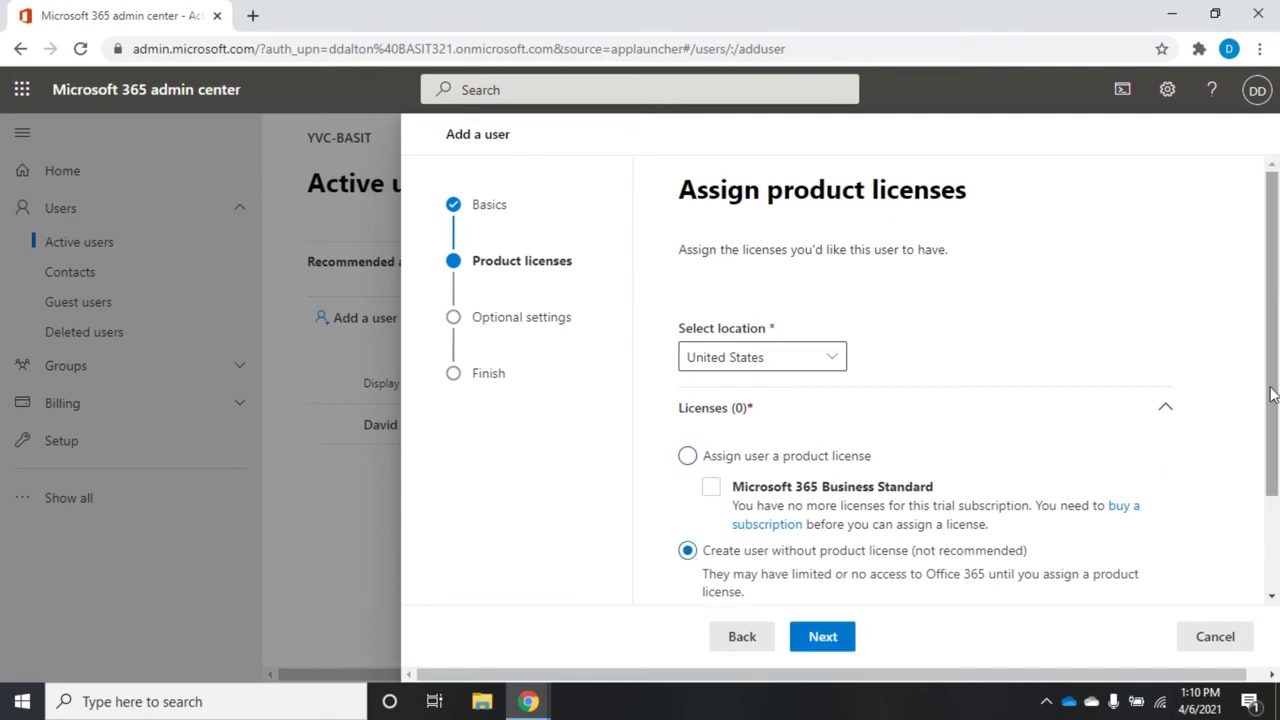
left_click_drag(1272, 394, 1272, 489)
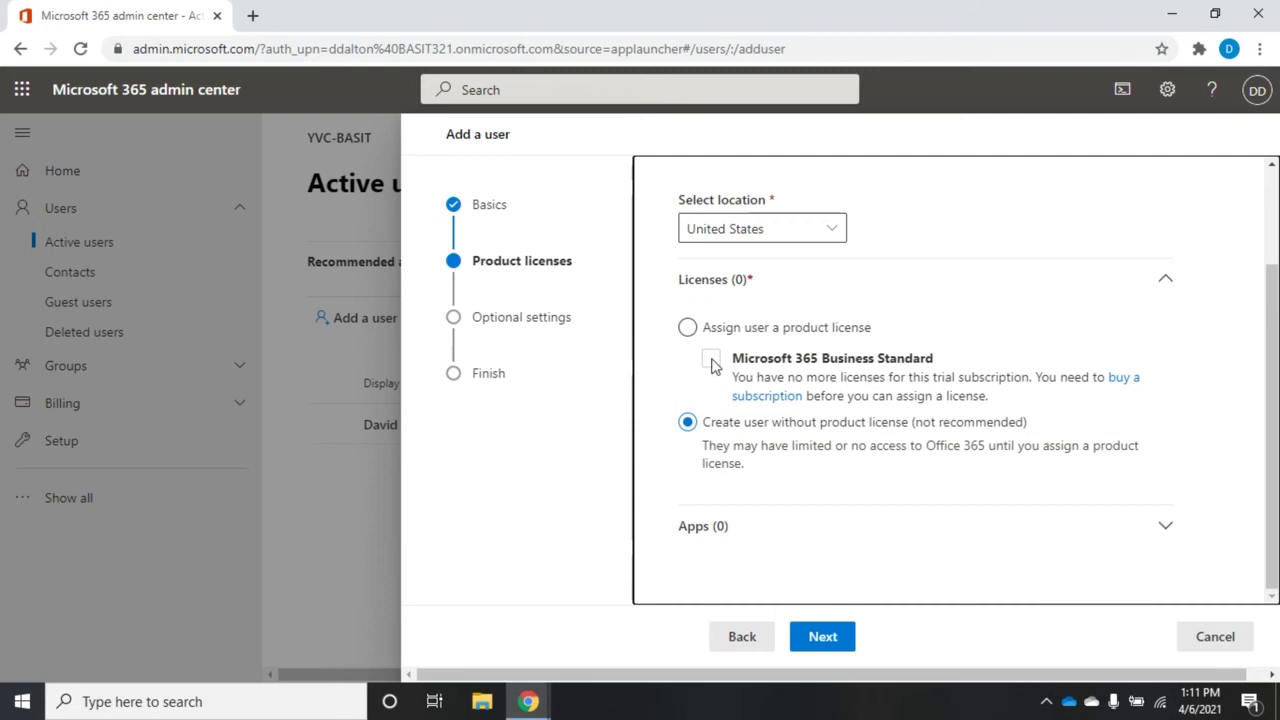
Step: Expand Apps, check the Show apps for list, then continue to Optional settings
left_click(1165, 527)
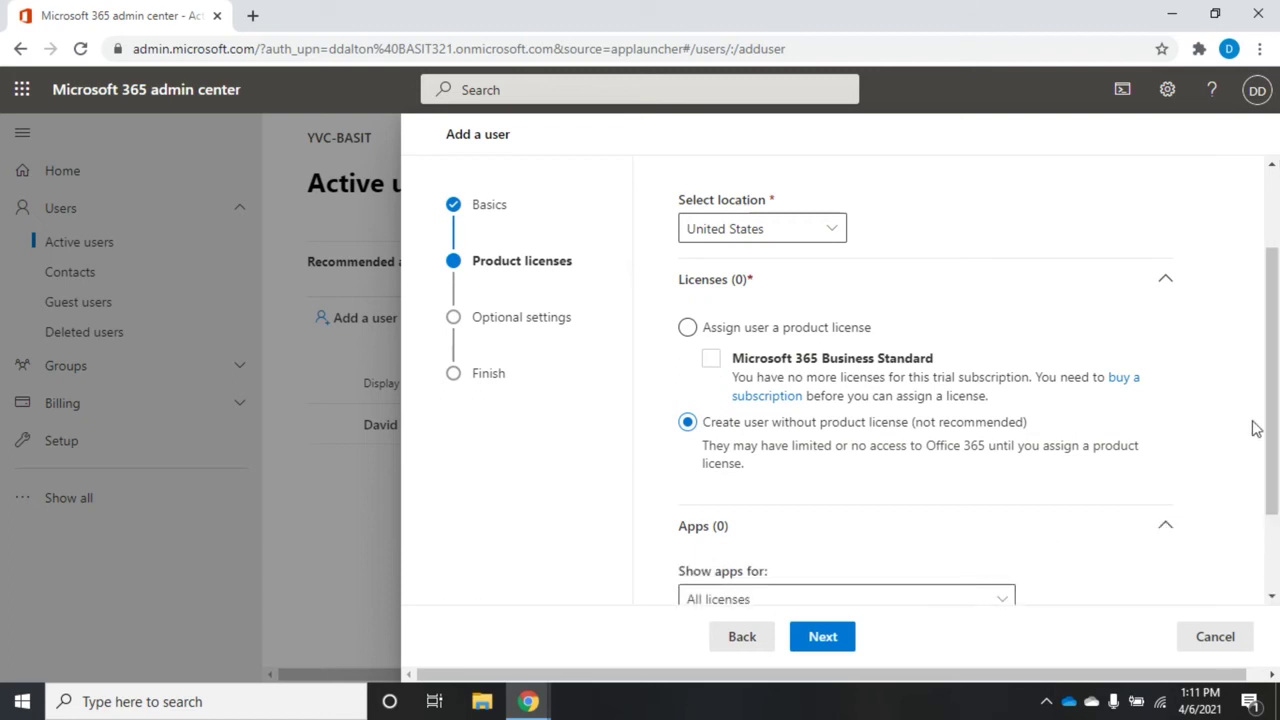
scroll(1030, 500, "down", 2)
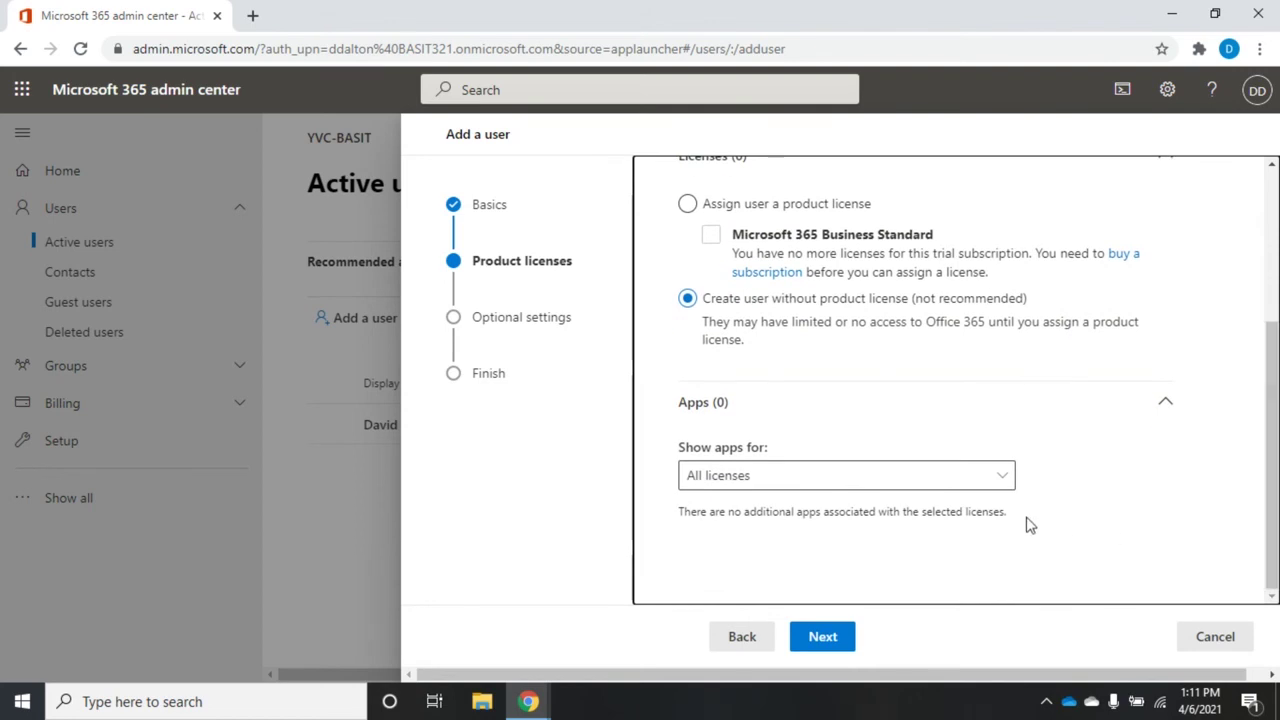
left_click(998, 480)
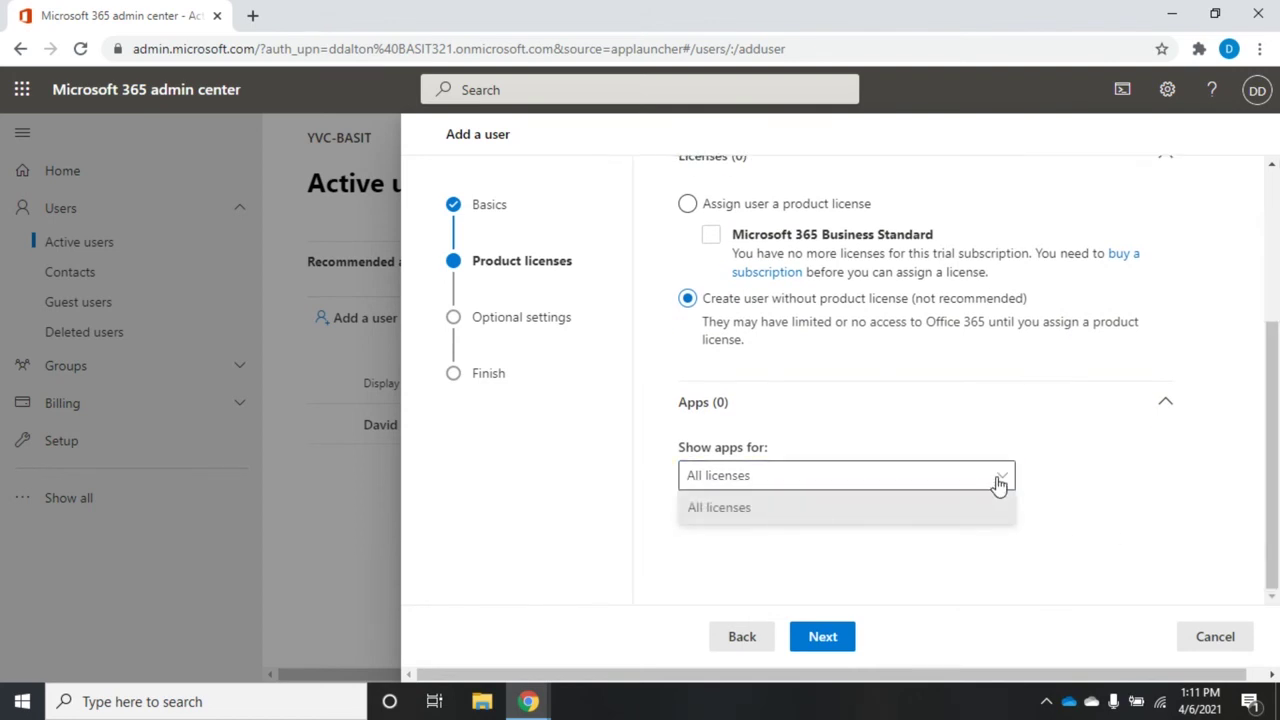
left_click(998, 482)
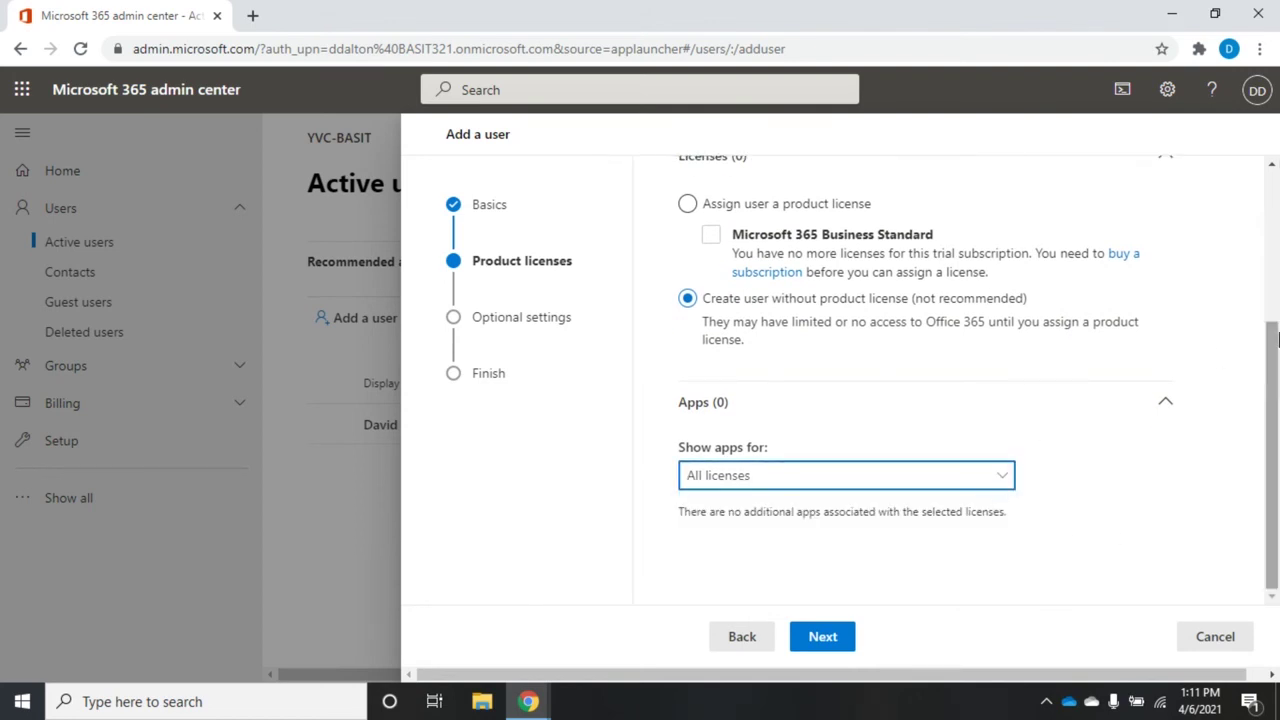
scroll(1275, 370, "up", 2)
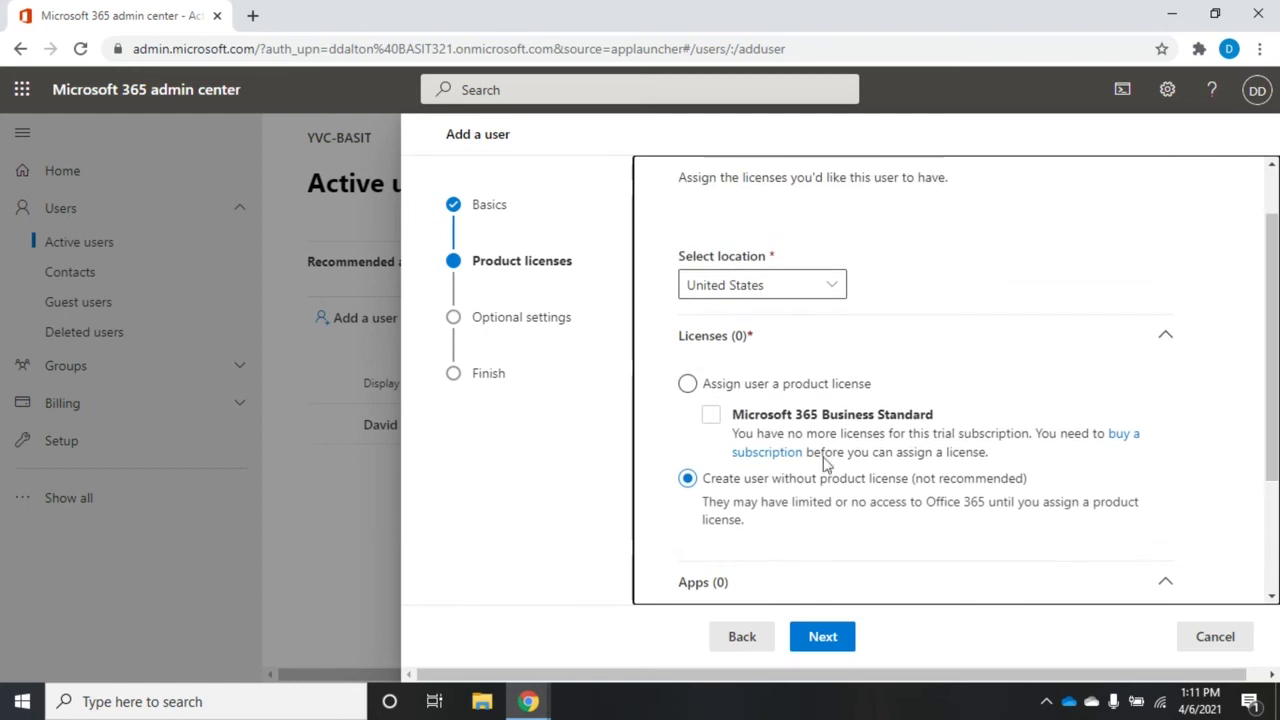
left_click(822, 638)
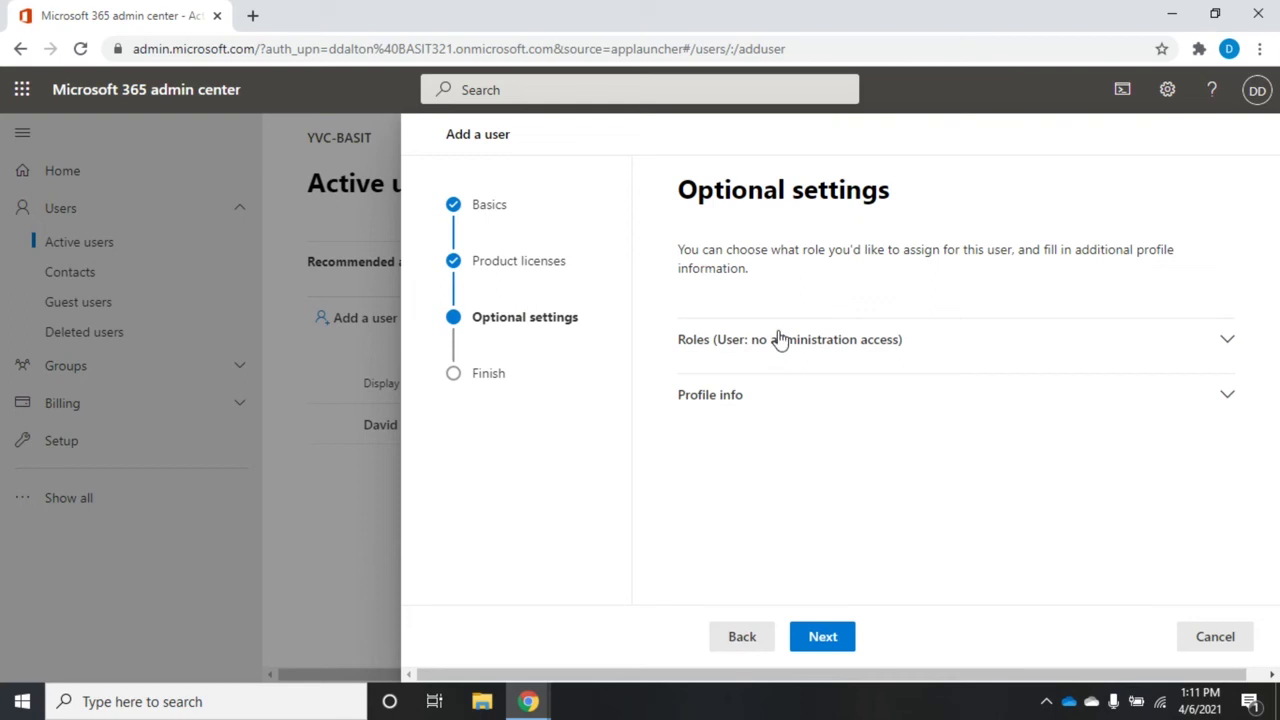
Step: Expand Profile info and scroll through the job title, department, phone and address fields
left_click(1228, 398)
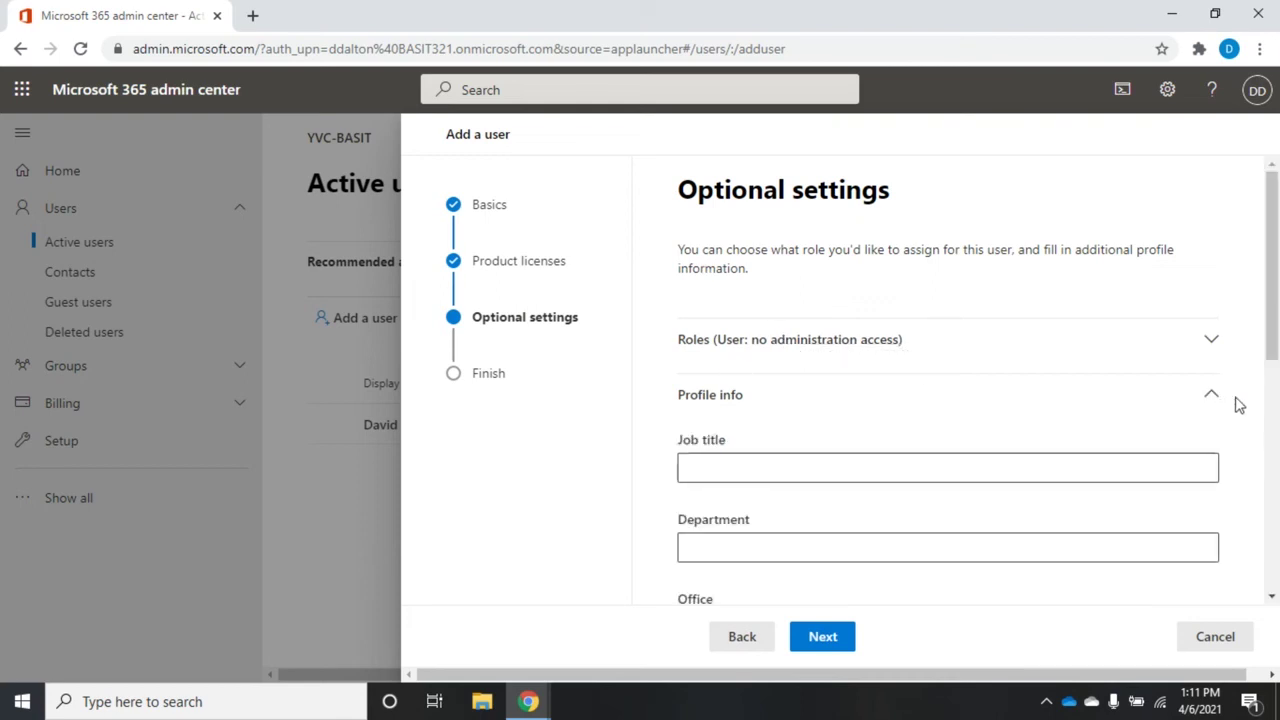
scroll(1268, 340, "down", 2)
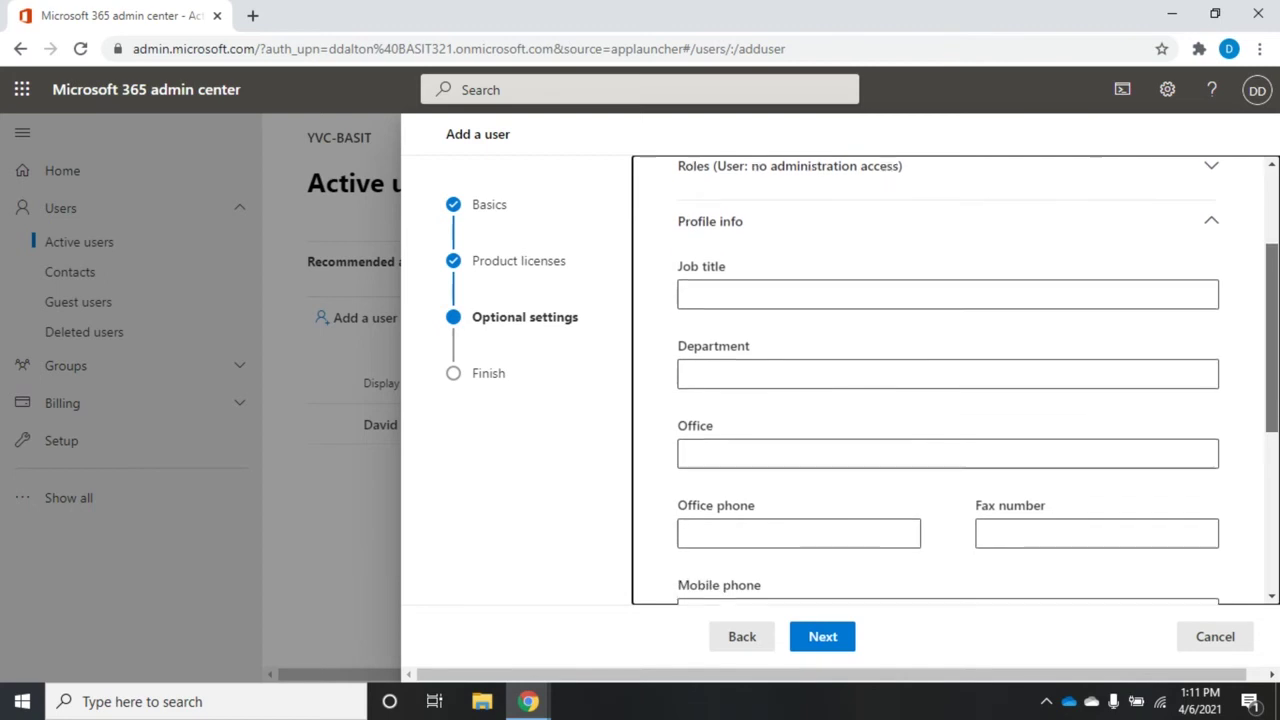
scroll(955, 380, "down", 3)
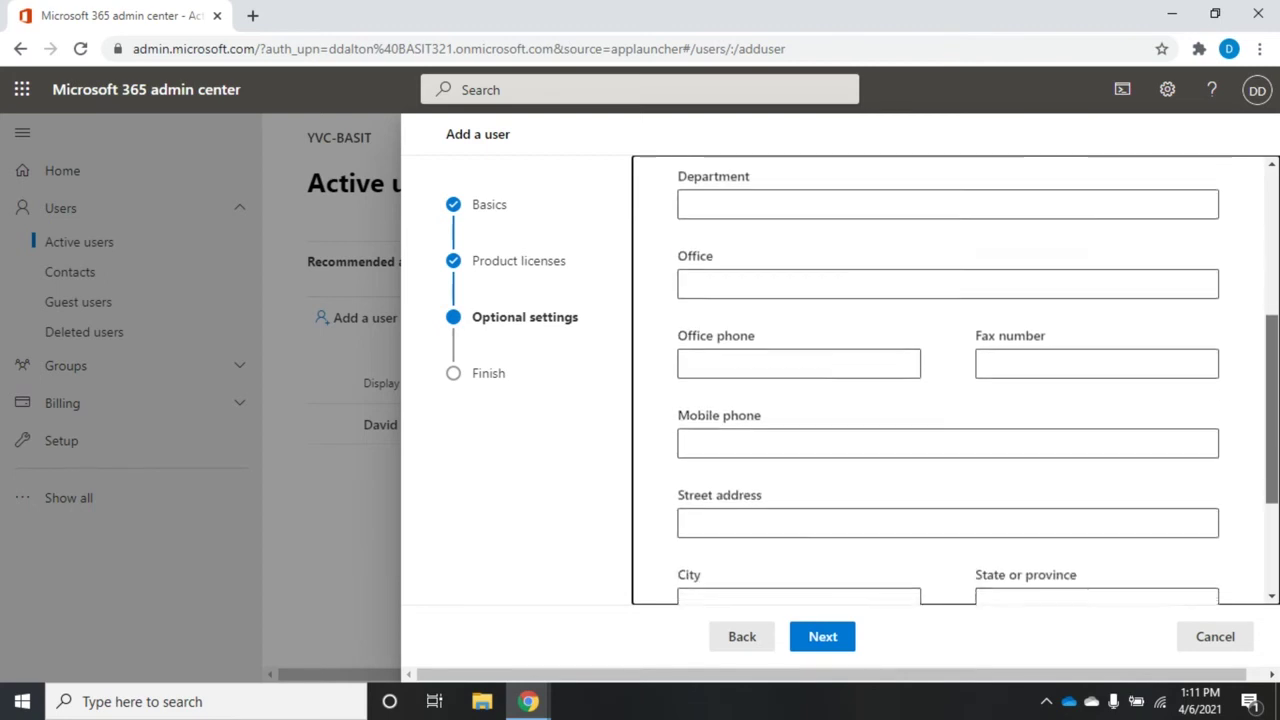
scroll(955, 380, "up", 4)
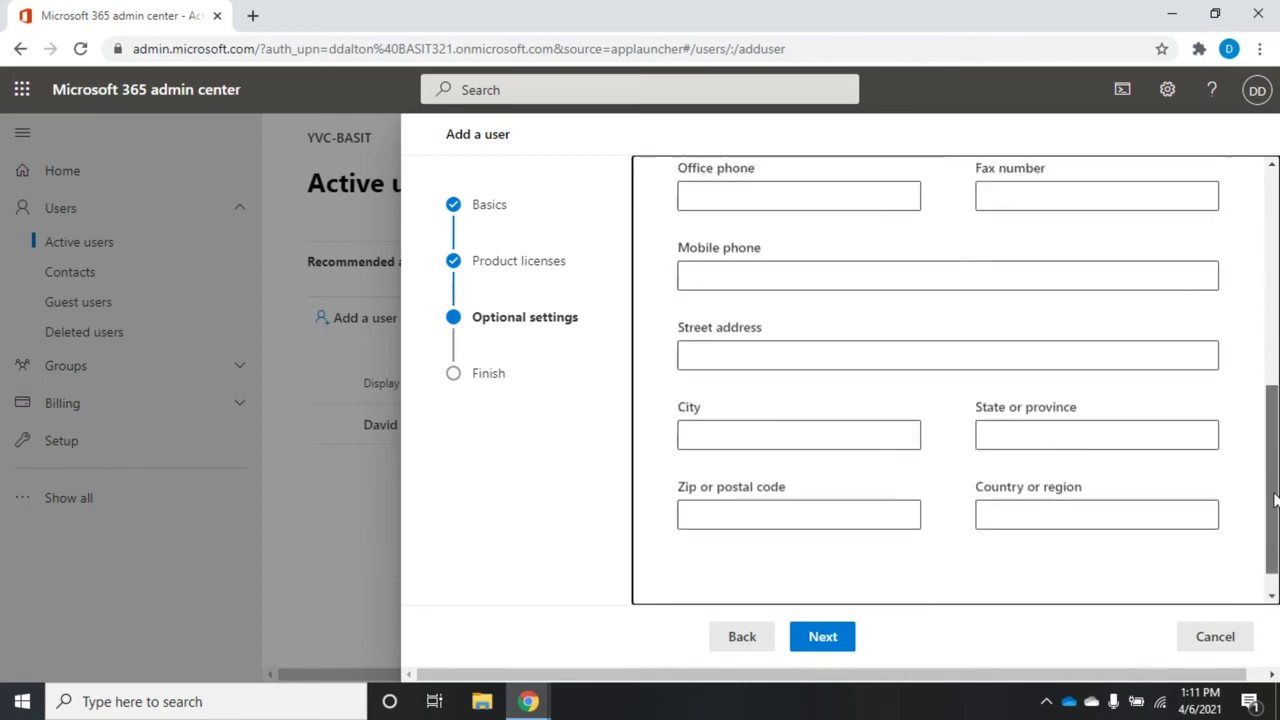
scroll(955, 380, "up", 2)
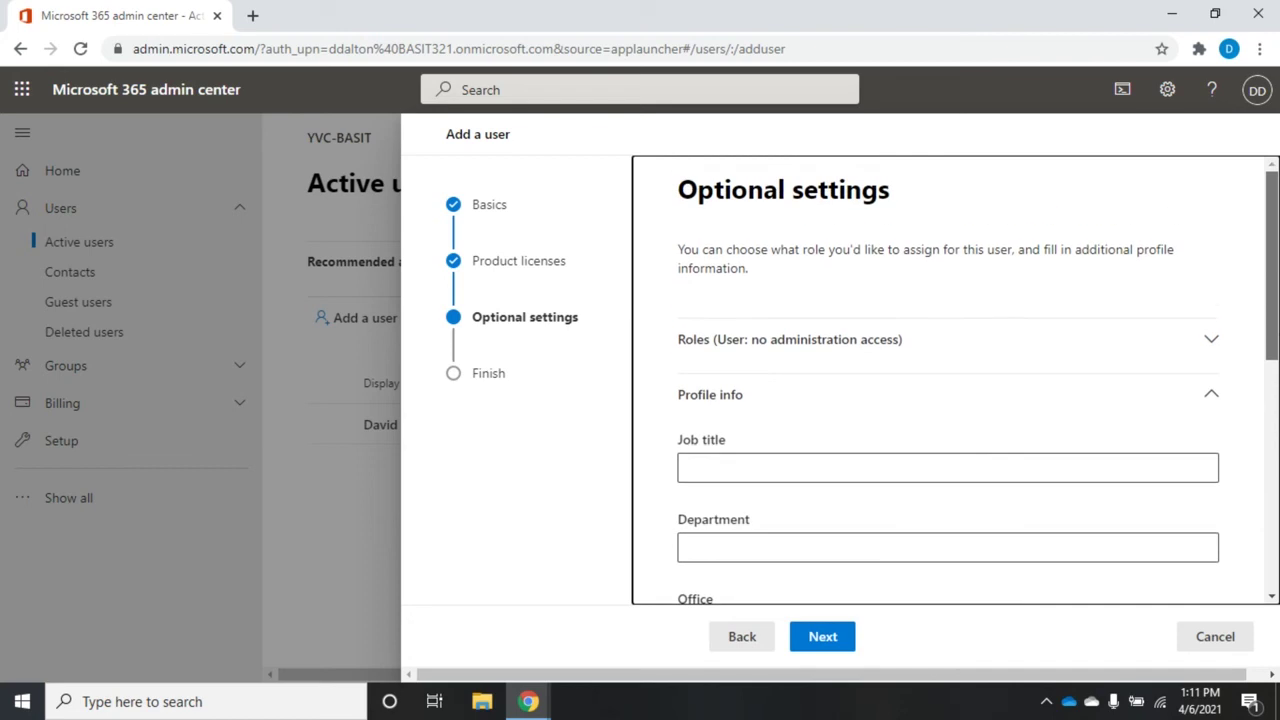
scroll(955, 380, "down", 3)
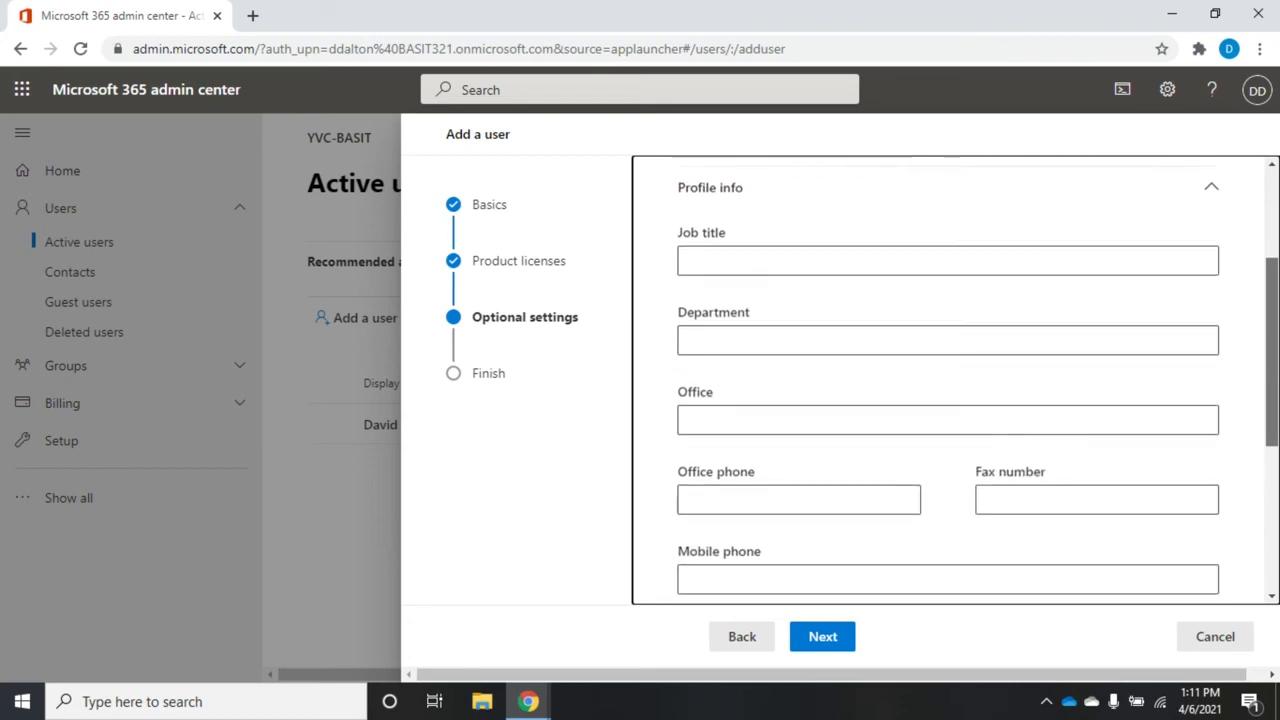
scroll(955, 380, "down", 3)
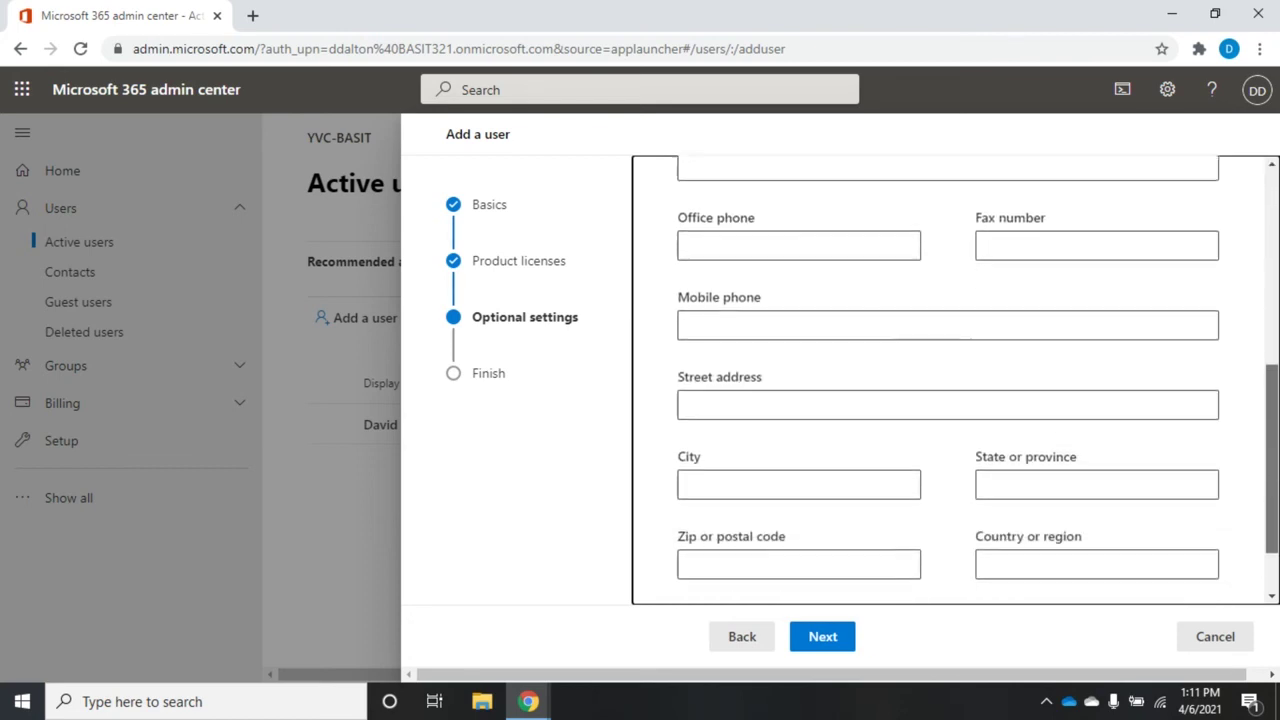
scroll(955, 380, "down", 1)
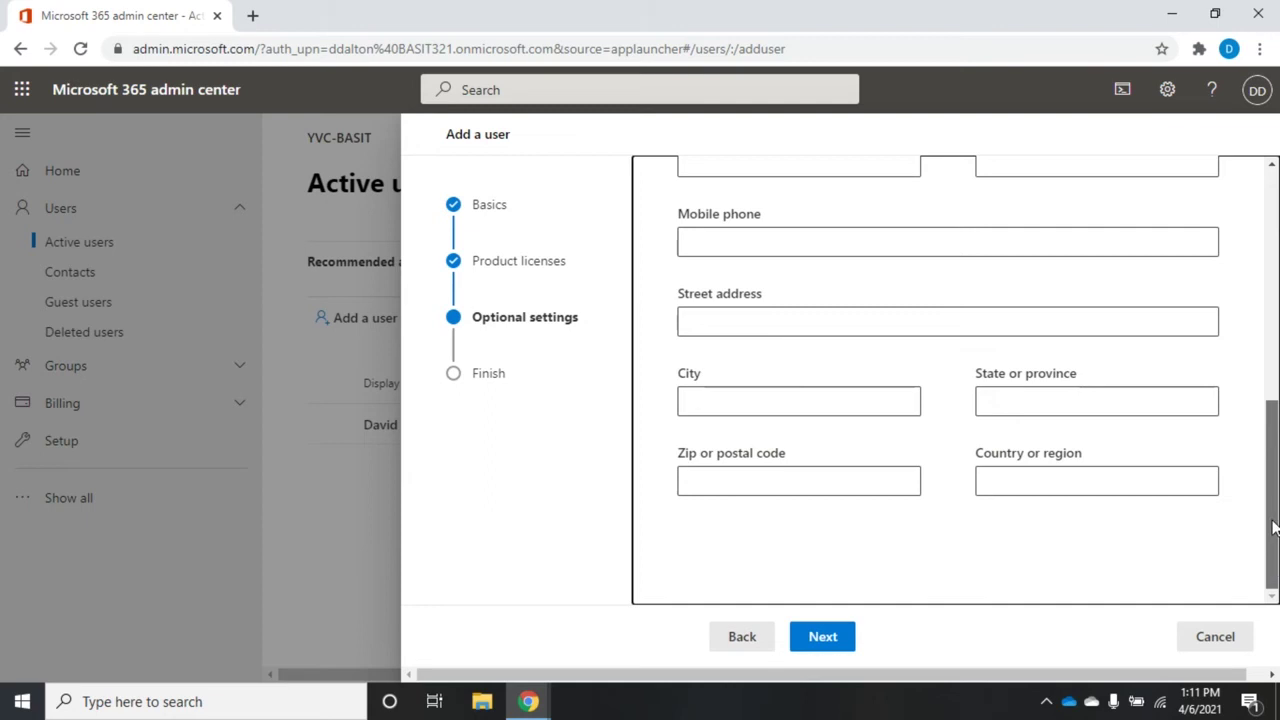
left_click_drag(1273, 528, 1263, 261)
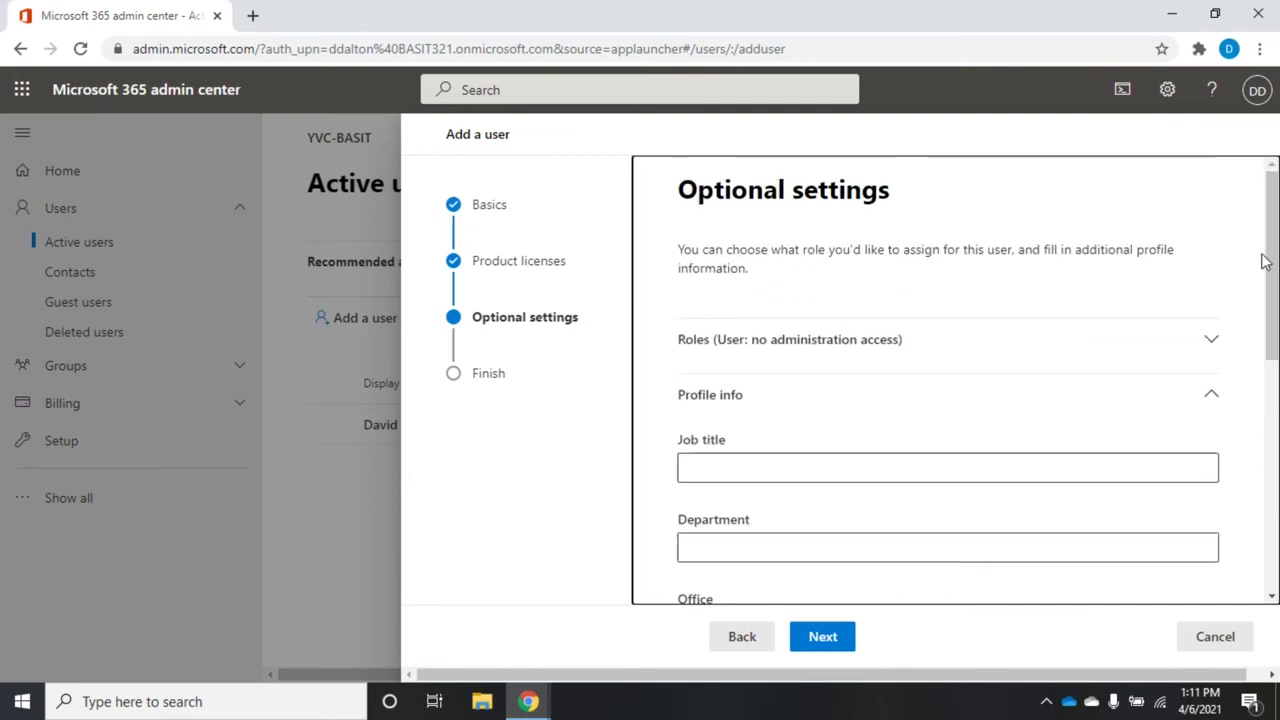
Step: Collapse Profile info, expand Roles, and try the Admin center access option
left_click(1211, 395)
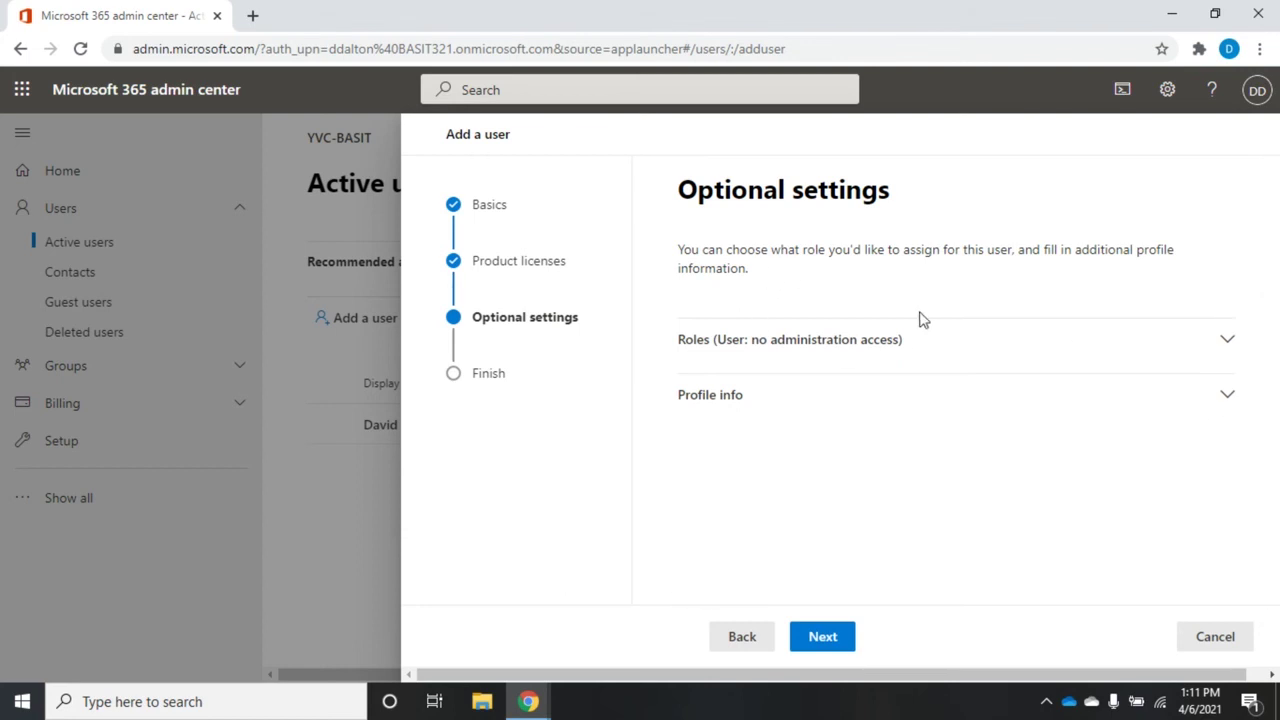
left_click(1229, 341)
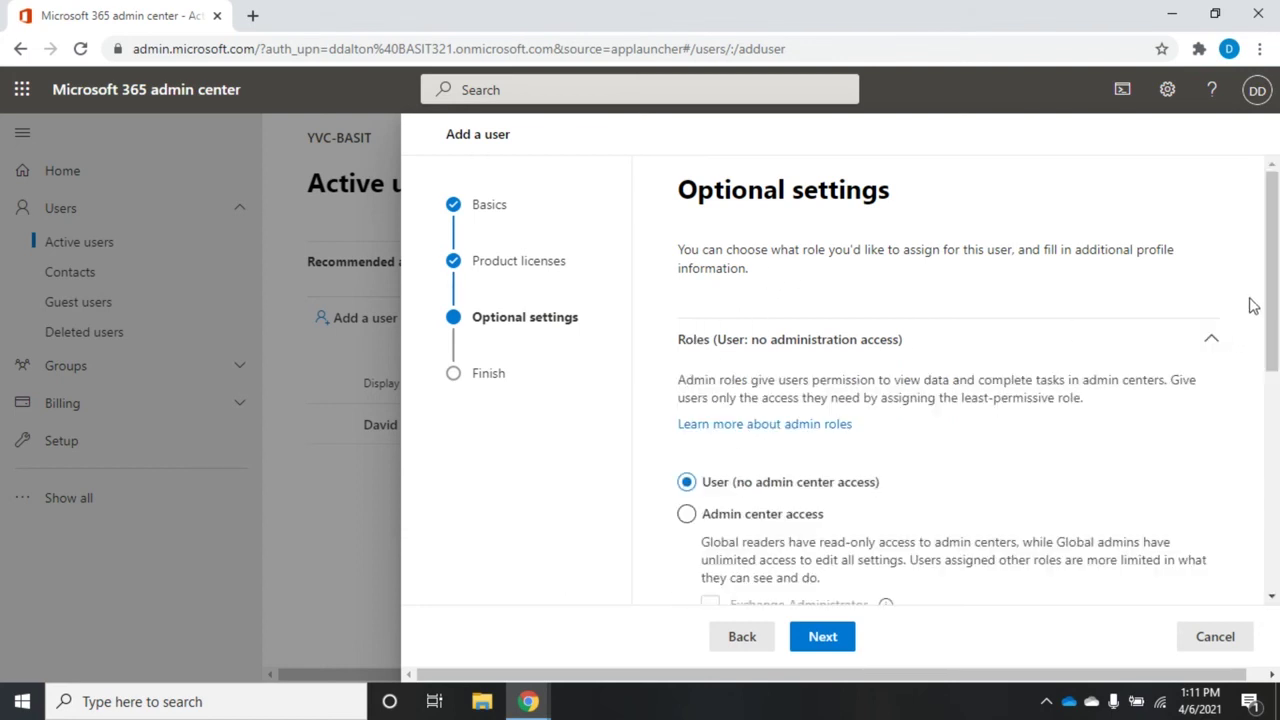
left_click_drag(1272, 268, 1272, 376)
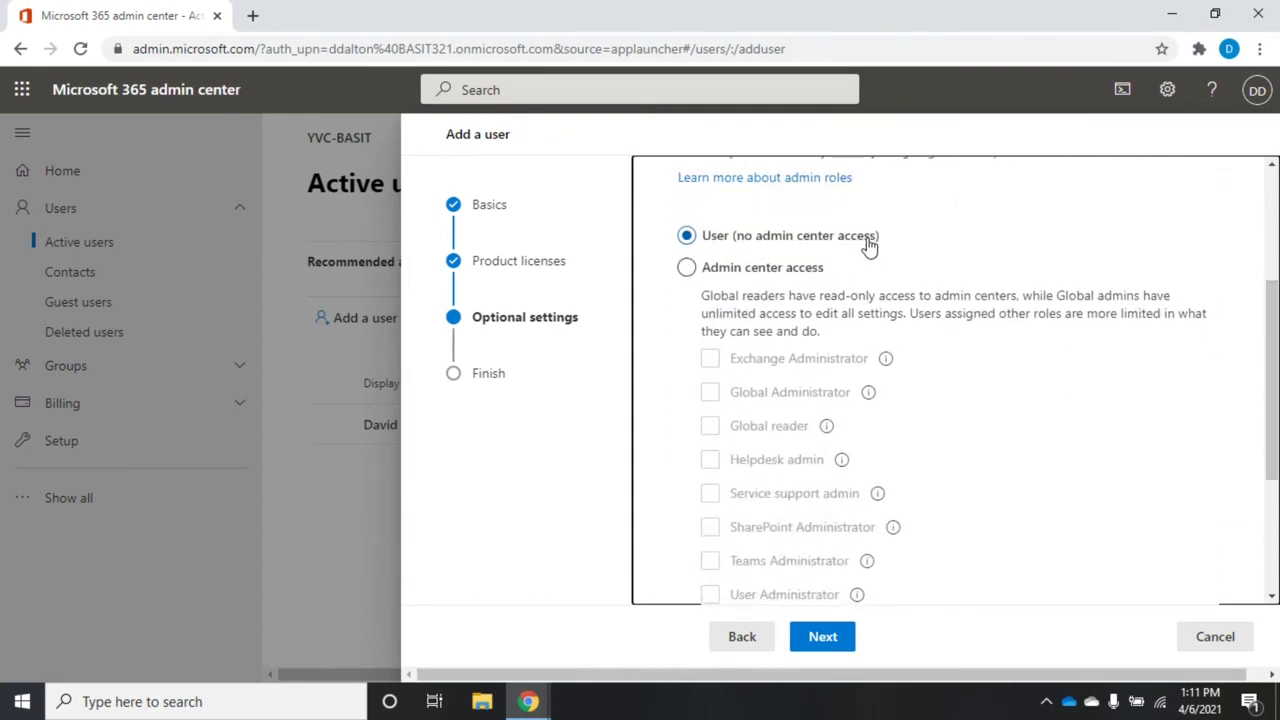
left_click(686, 268)
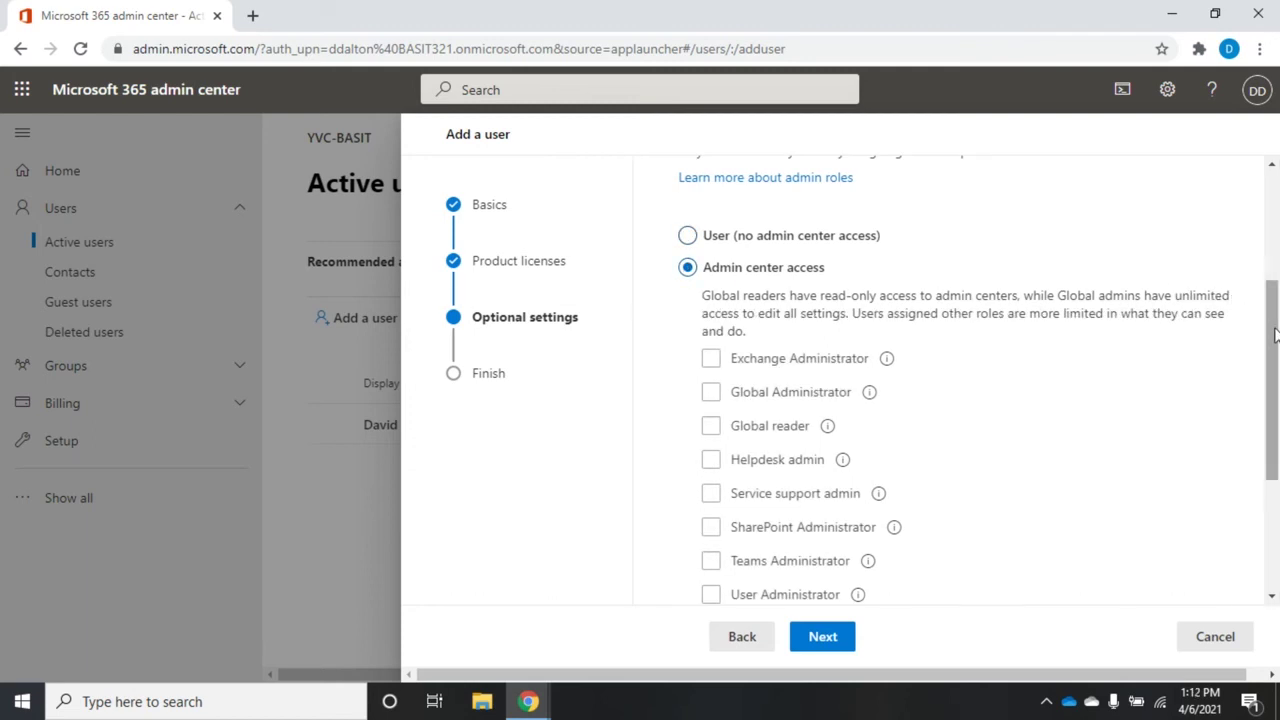
scroll(1258, 360, "down", 3)
scroll(931, 223, "up", 2)
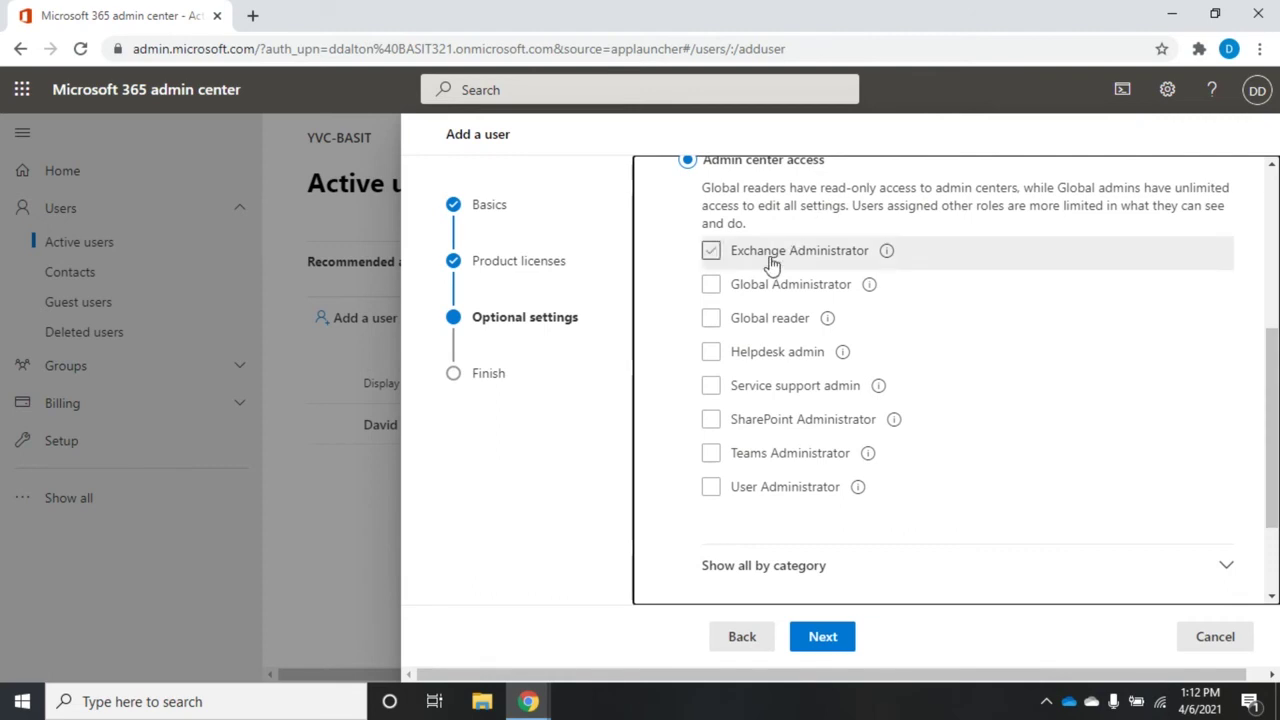
left_click(735, 358)
Step: Tick Global reader and Helpdesk admin, then revert to User (no admin center access)
mouse_move(889, 256)
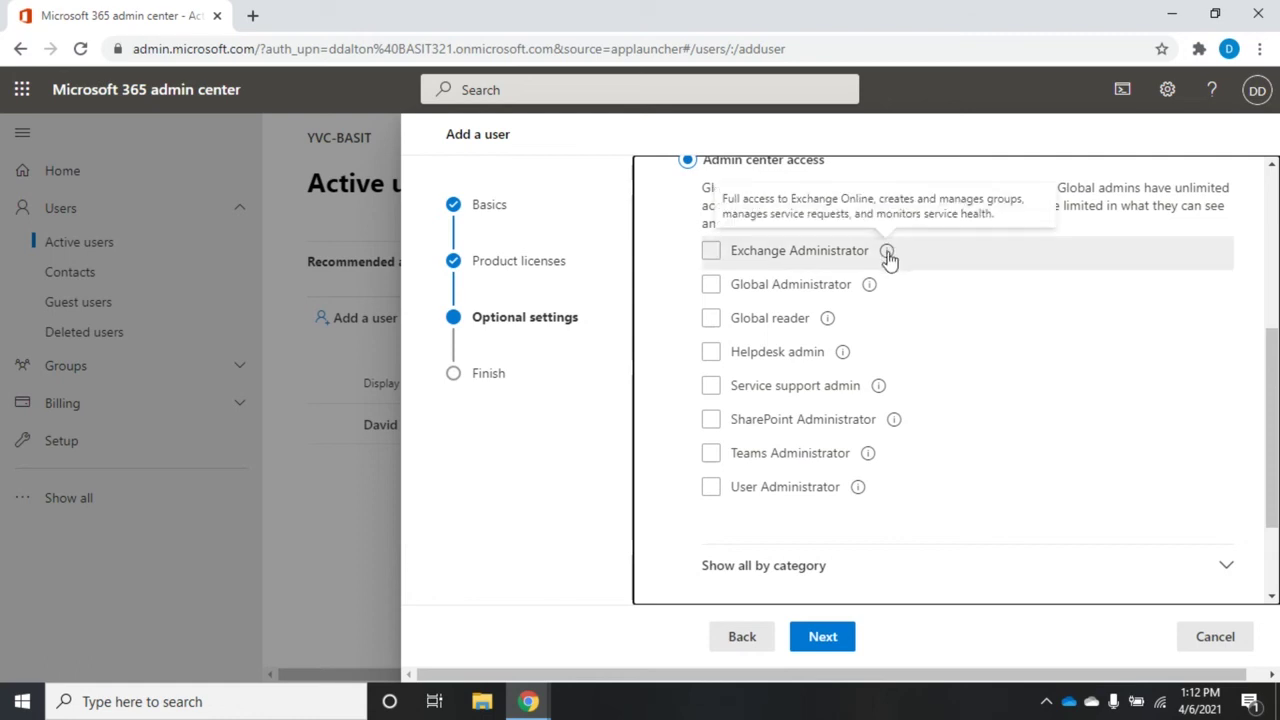
mouse_move(872, 291)
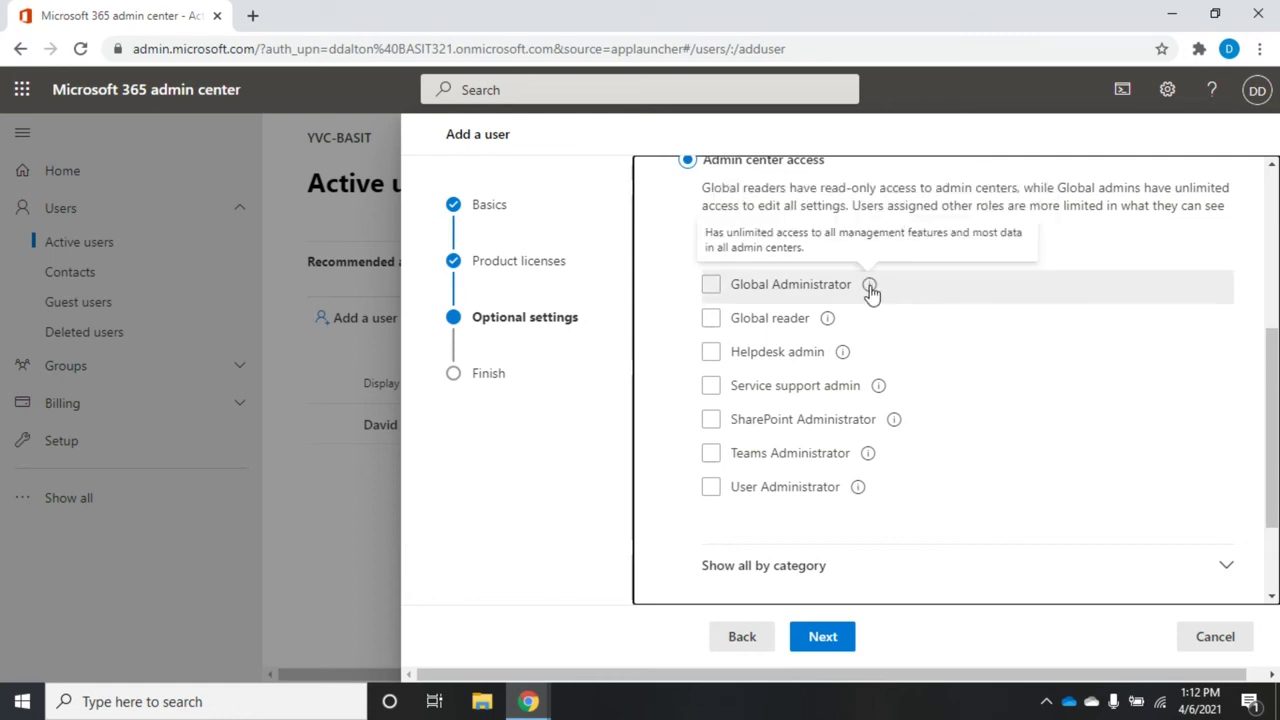
mouse_move(828, 321)
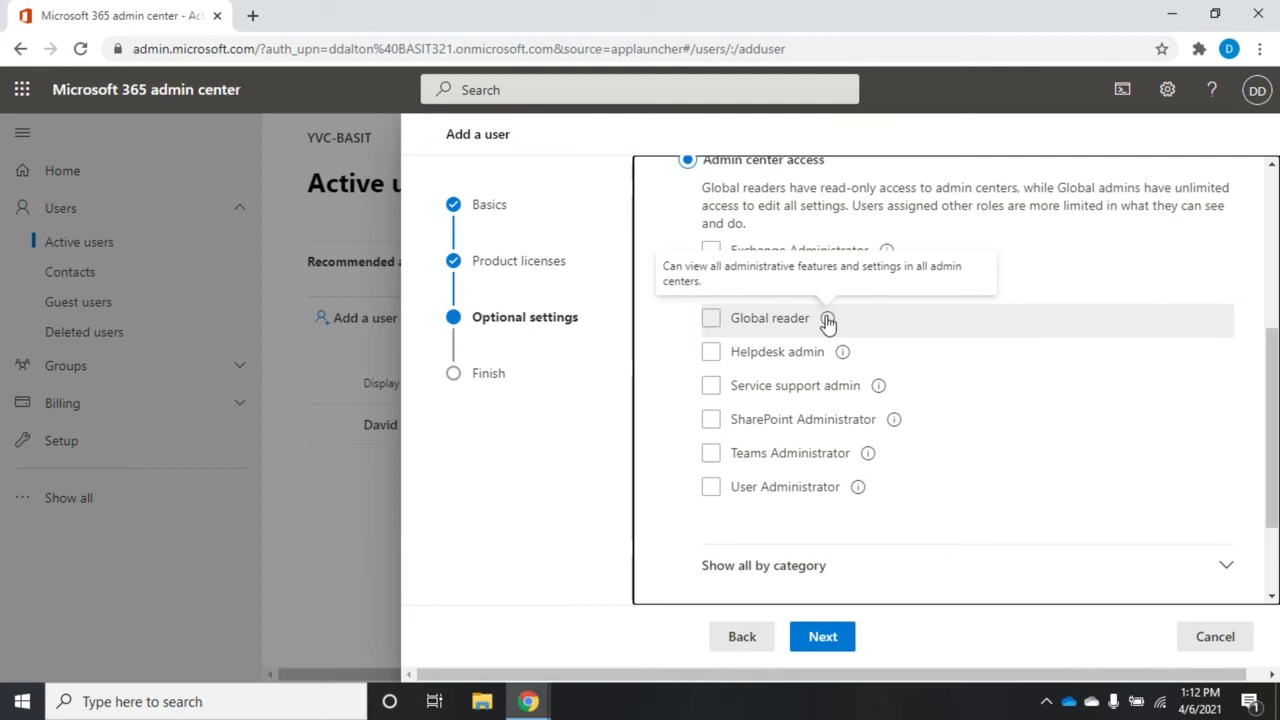
left_click(711, 318)
left_click(711, 355)
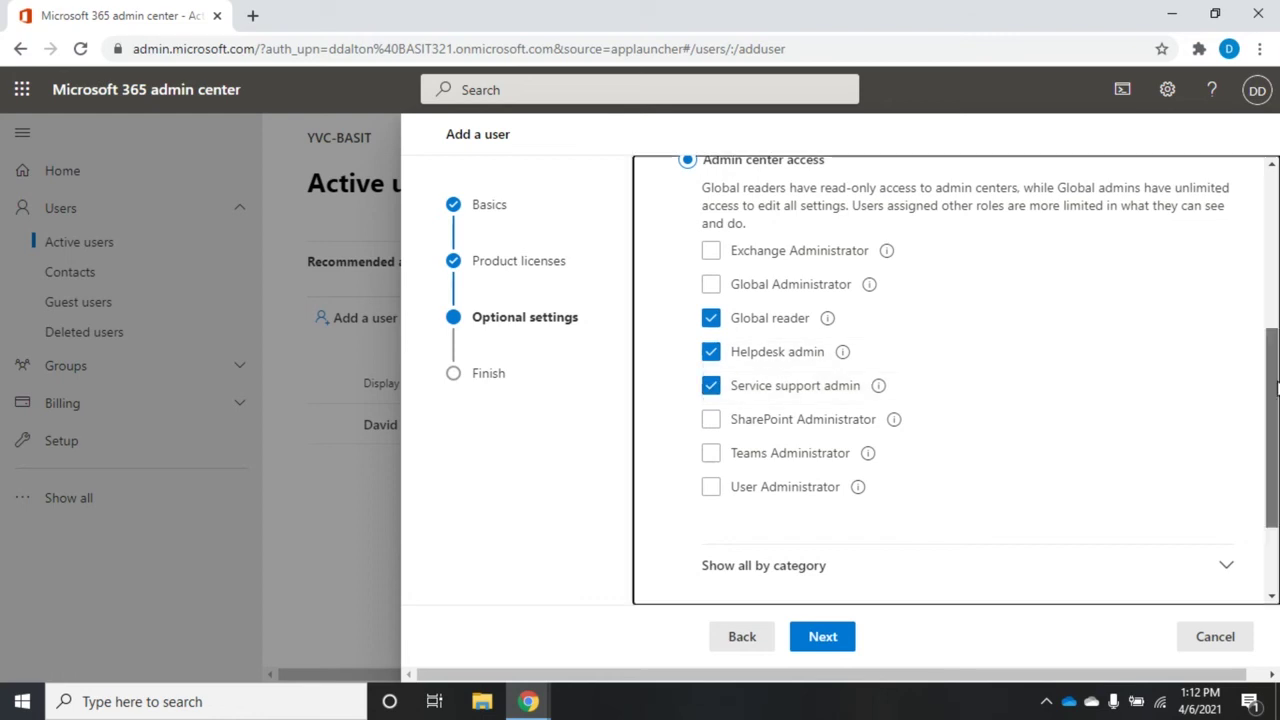
scroll(866, 294, "up", 2)
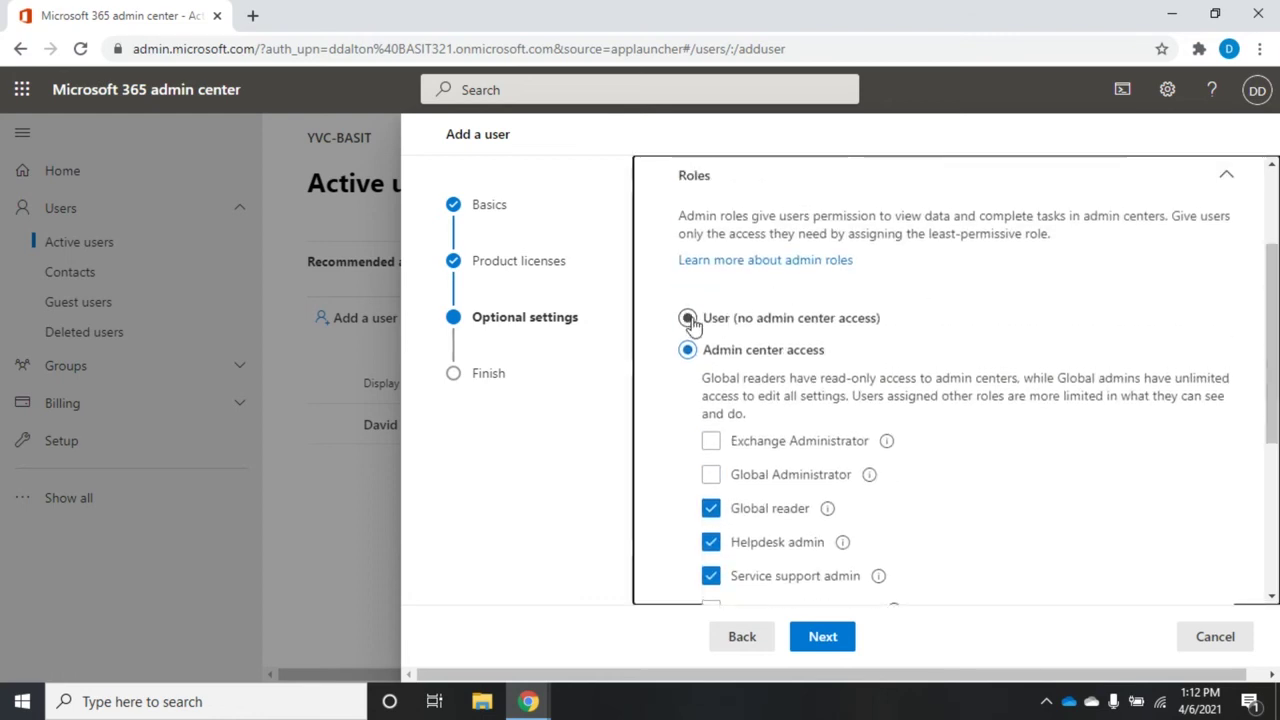
left_click(689, 318)
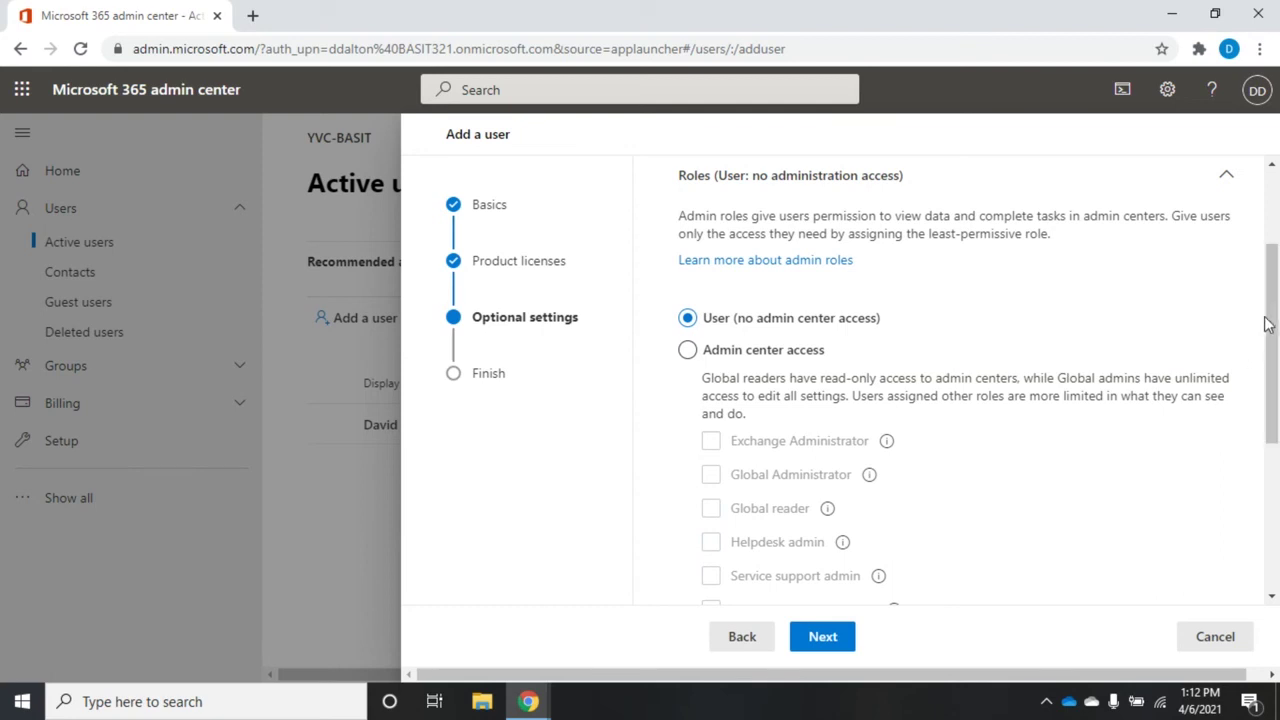
left_click_drag(1265, 340, 1265, 487)
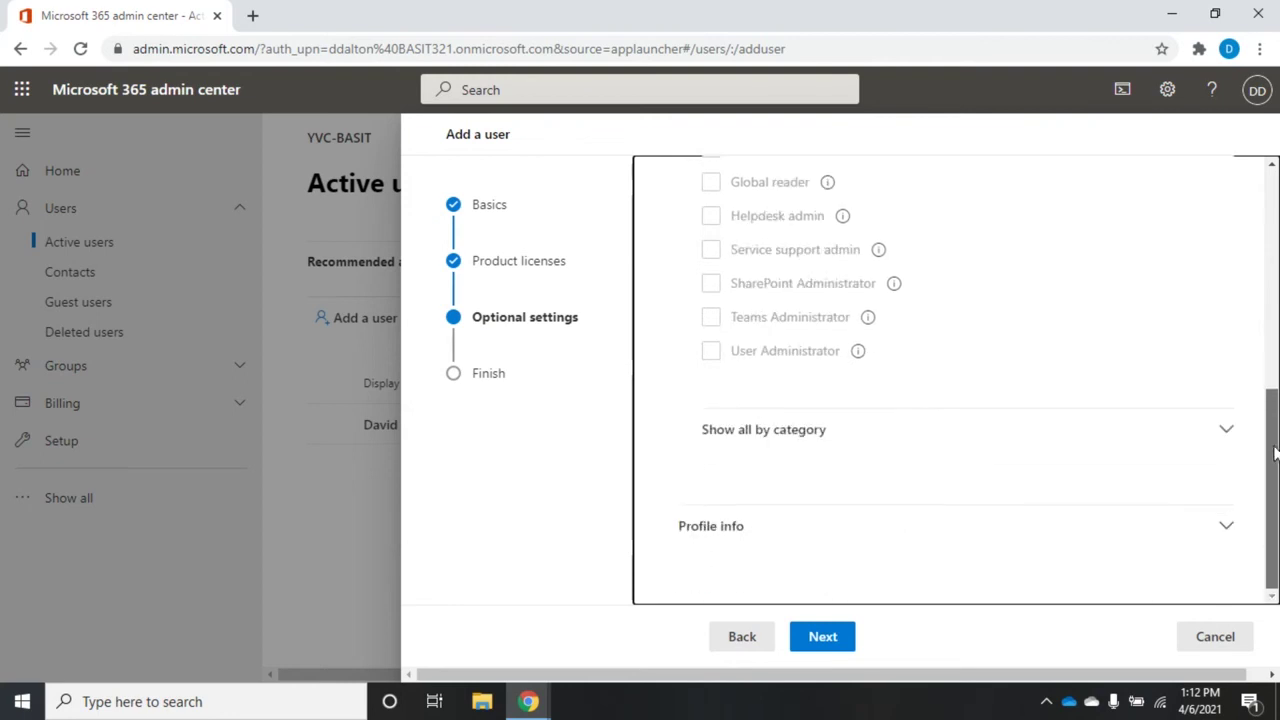
Step: Go to Review and finish, finish adding the unlicensed user, and close the panel
left_click(829, 639)
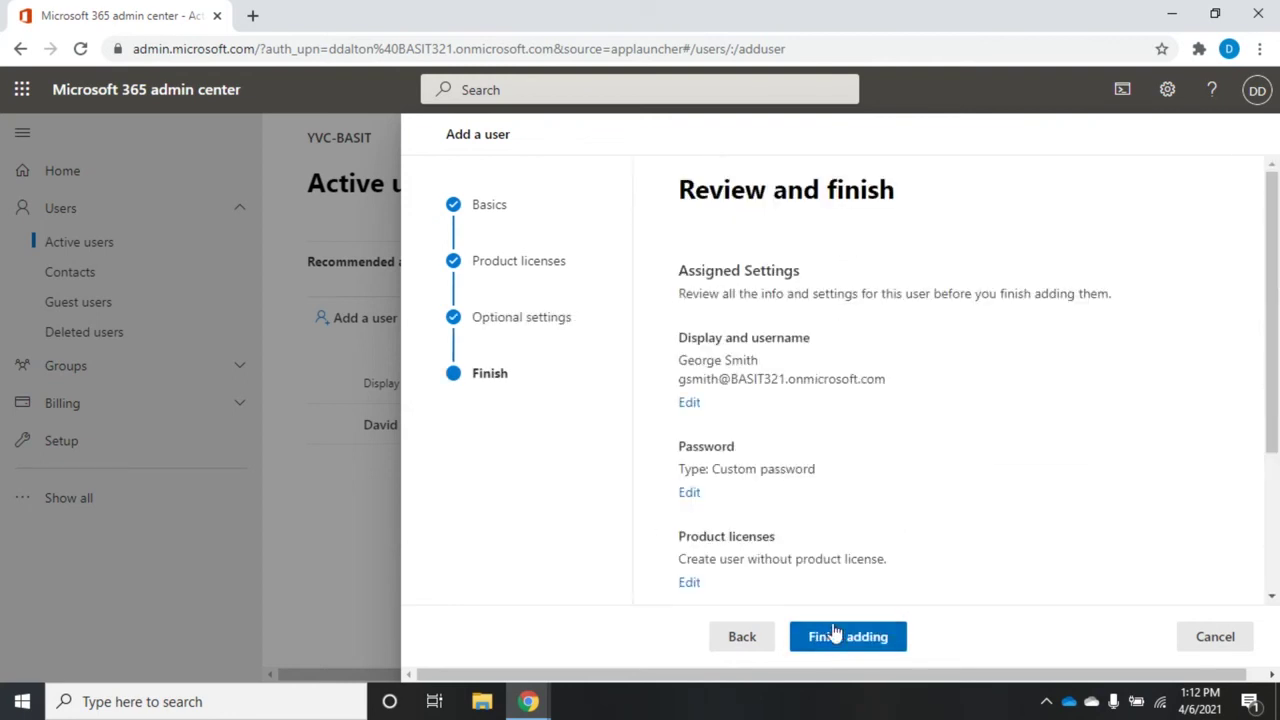
left_click(850, 636)
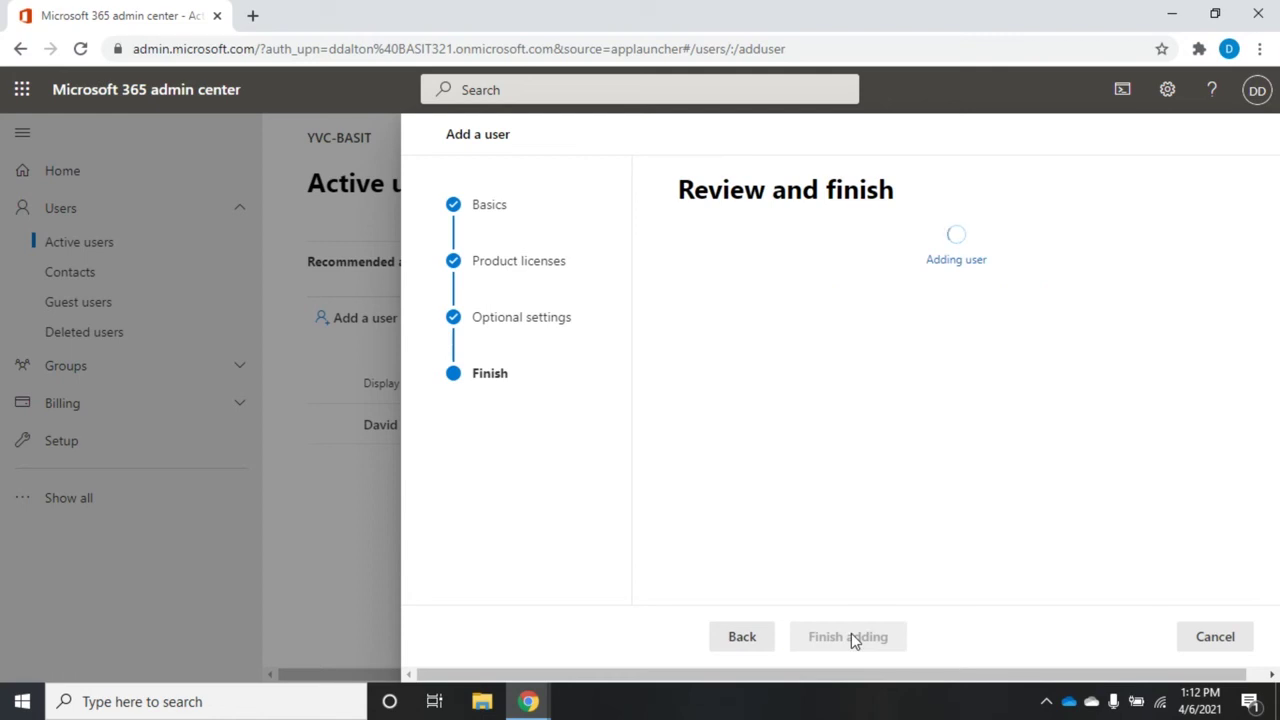
left_click(743, 638)
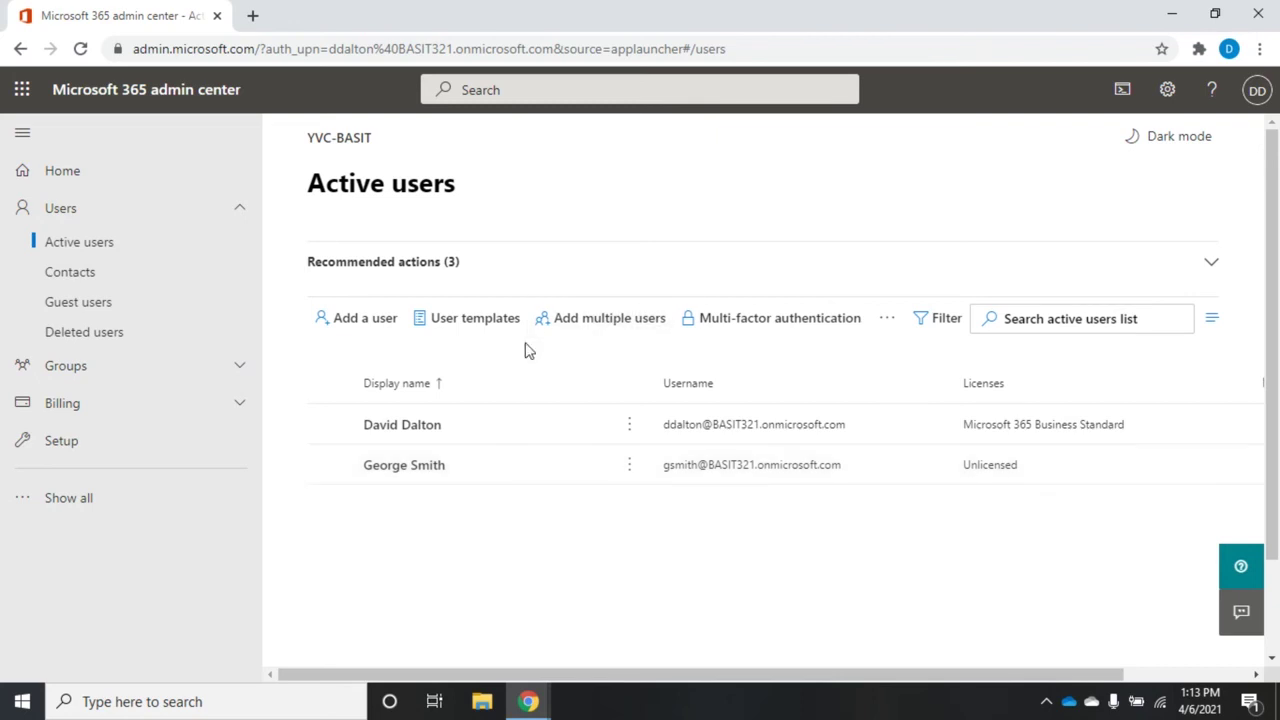
Step: Browse the User templates dropdown, then launch Add multiple users
left_click(467, 327)
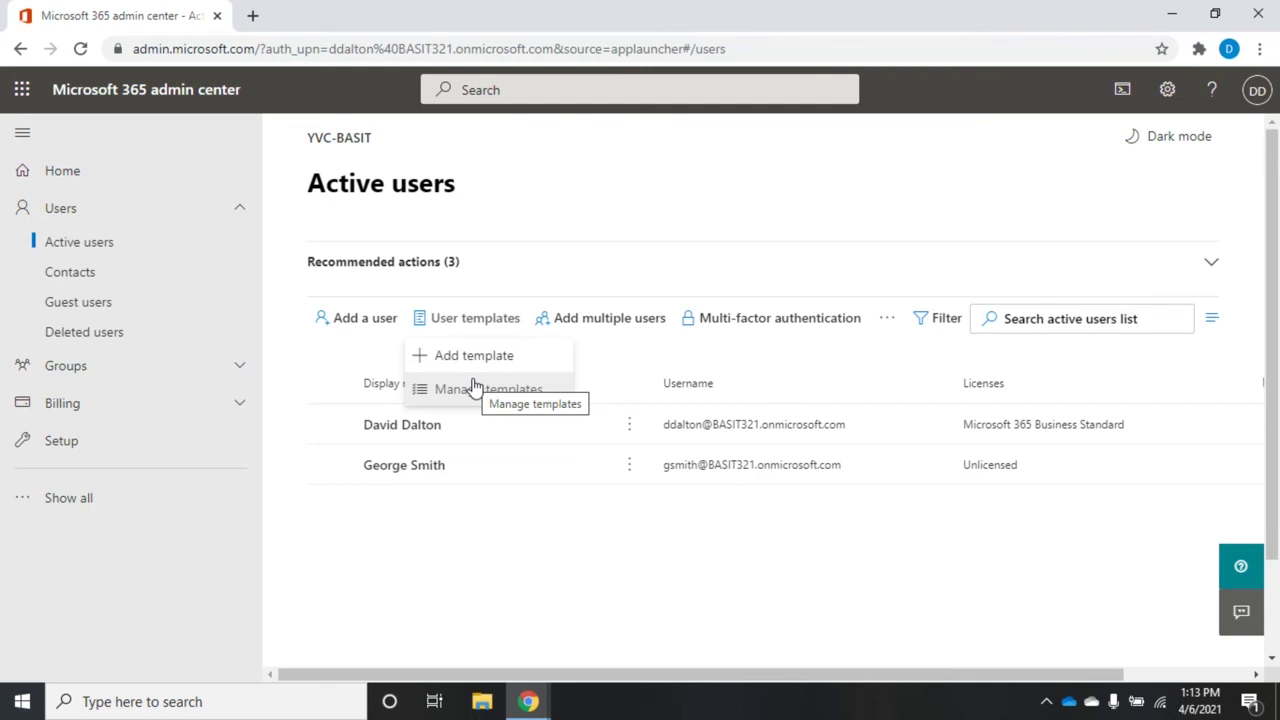
left_click(610, 320)
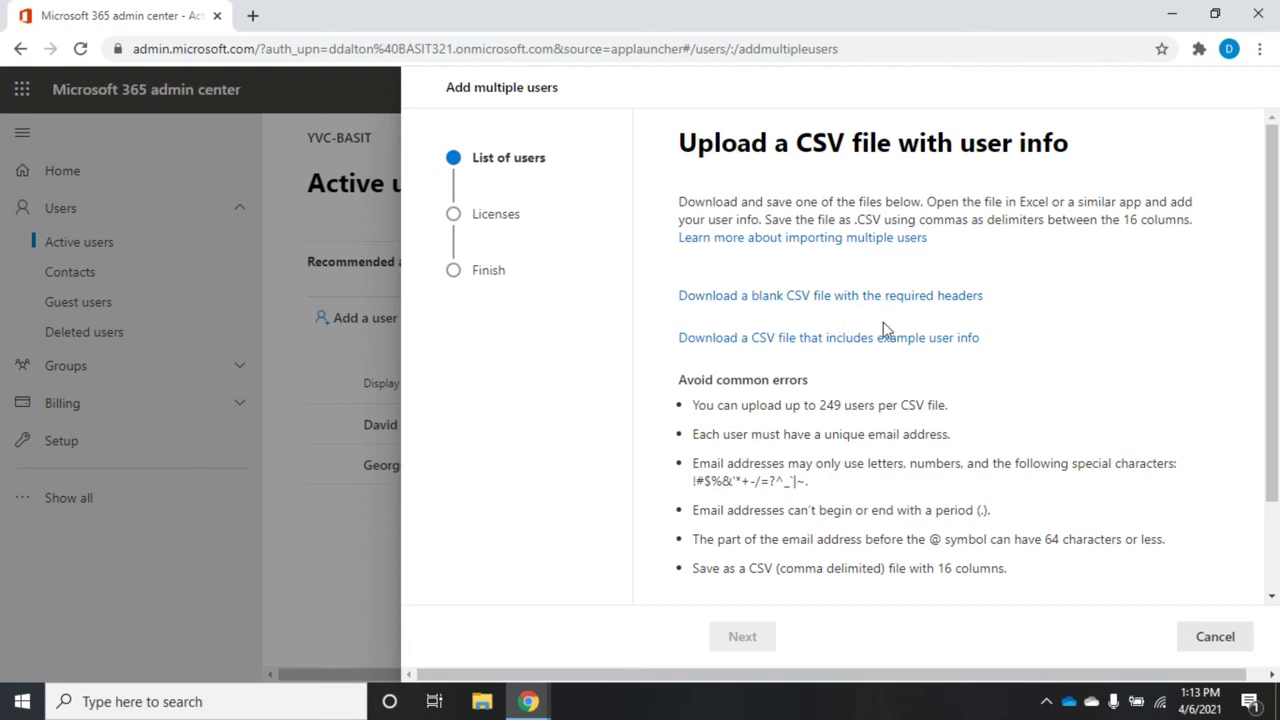
Step: Download Import_User_Sample.csv with example user info and open it in Excel
left_click(732, 343)
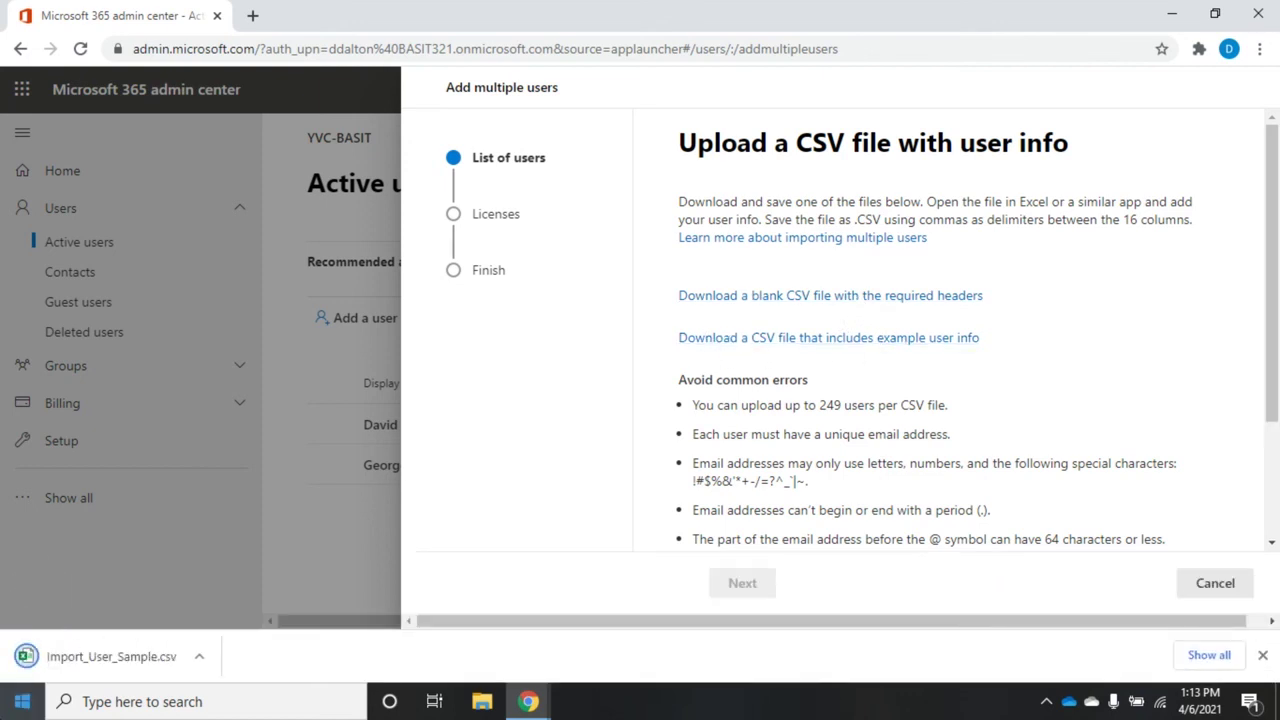
left_click(96, 672)
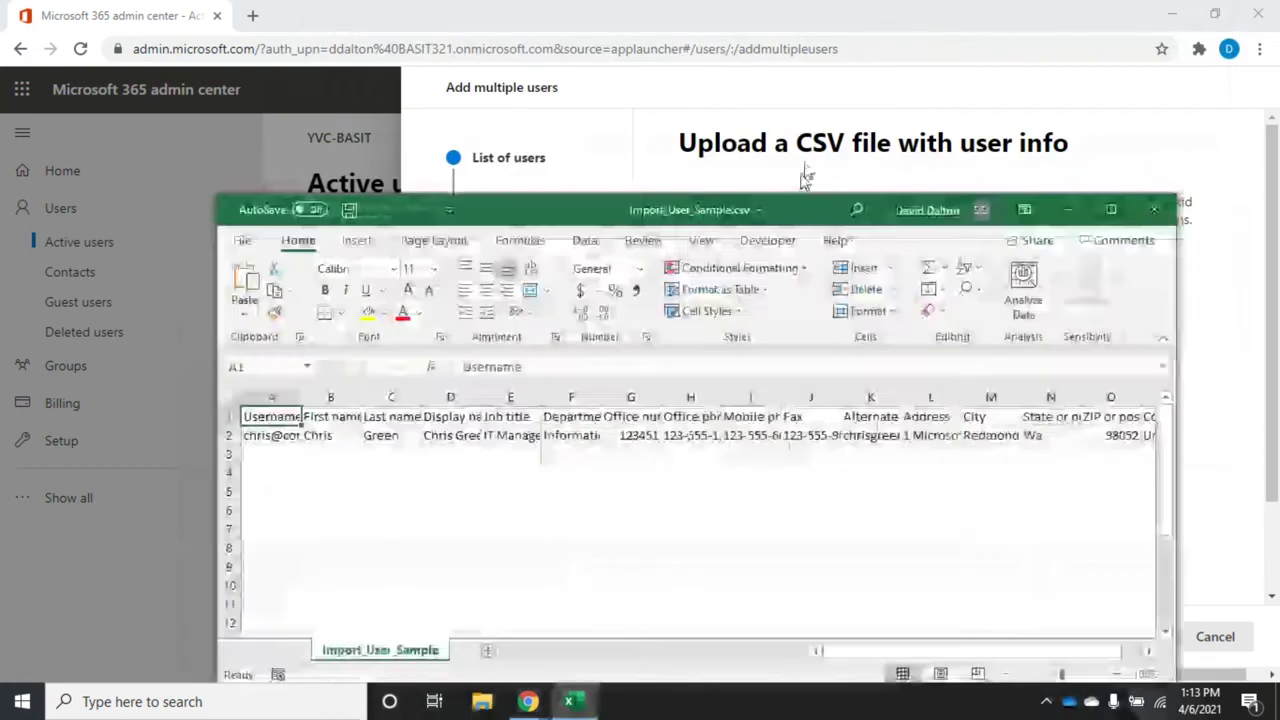
Step: Move the Excel window to the top and AutoFit columns A through J to their contents
left_click_drag(778, 200, 778, 0)
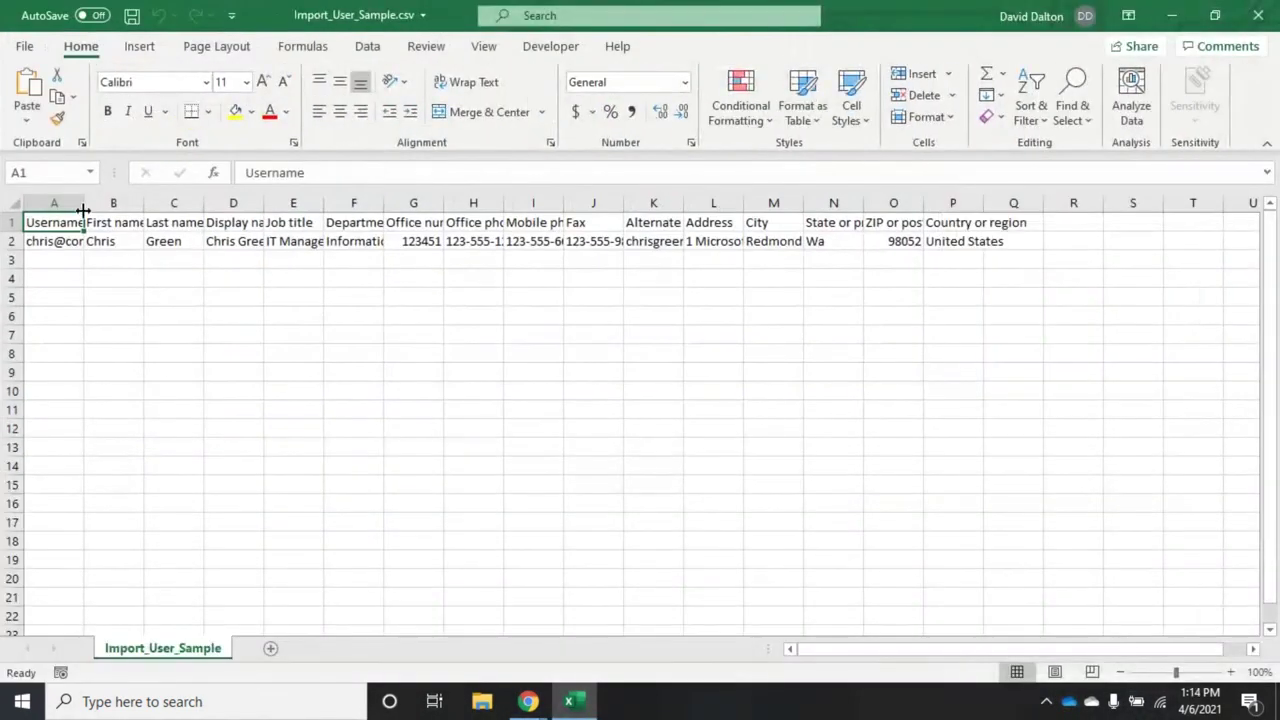
double_click(84, 205)
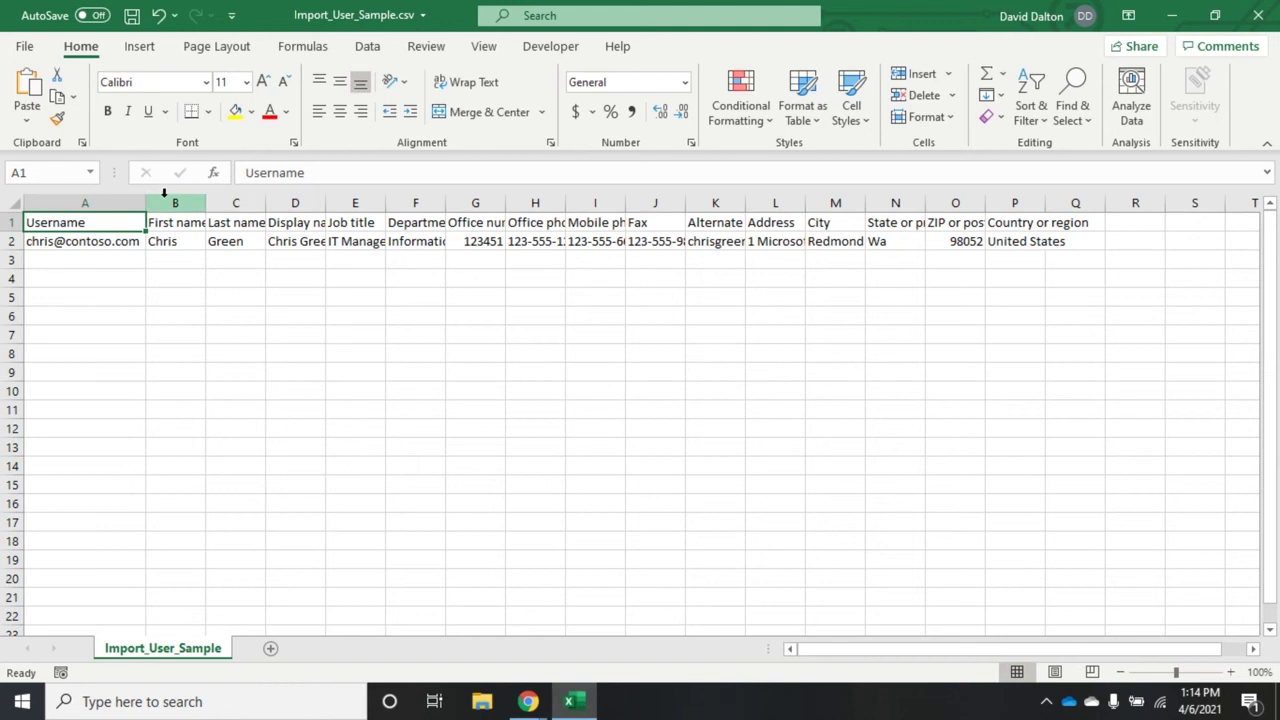
double_click(205, 196)
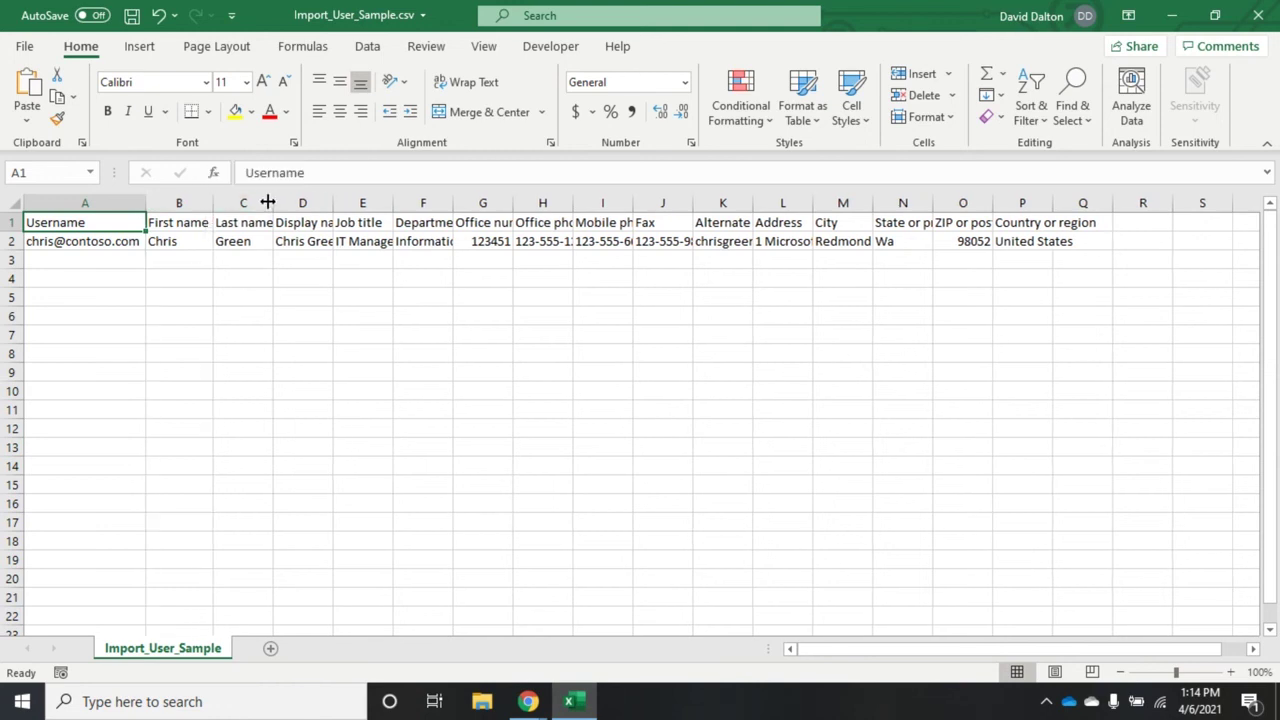
double_click(334, 203)
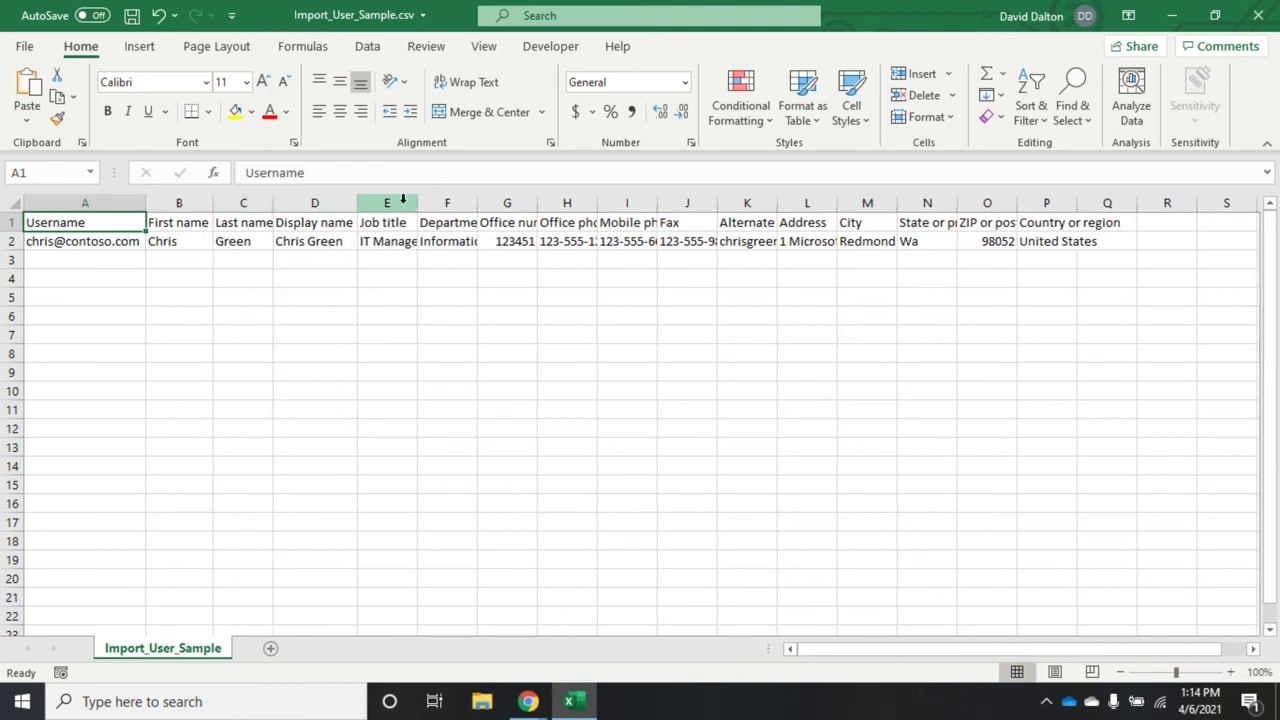
double_click(418, 203)
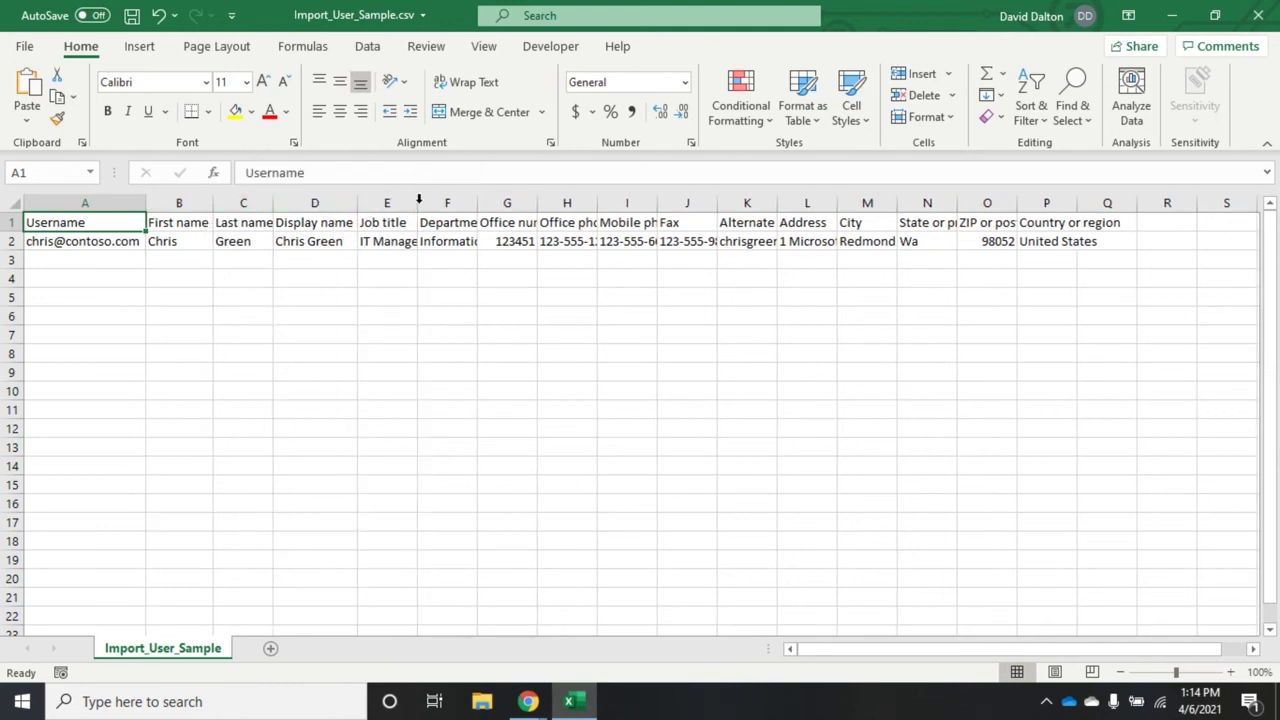
double_click(486, 205)
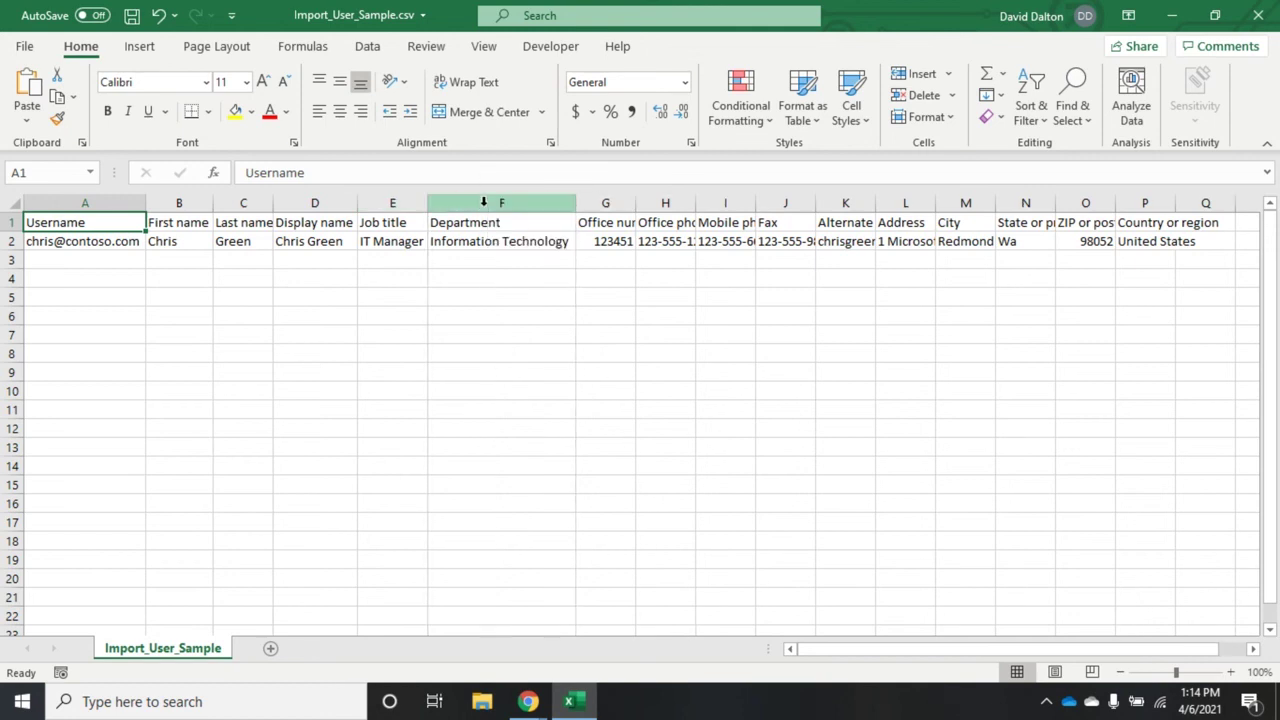
double_click(636, 203)
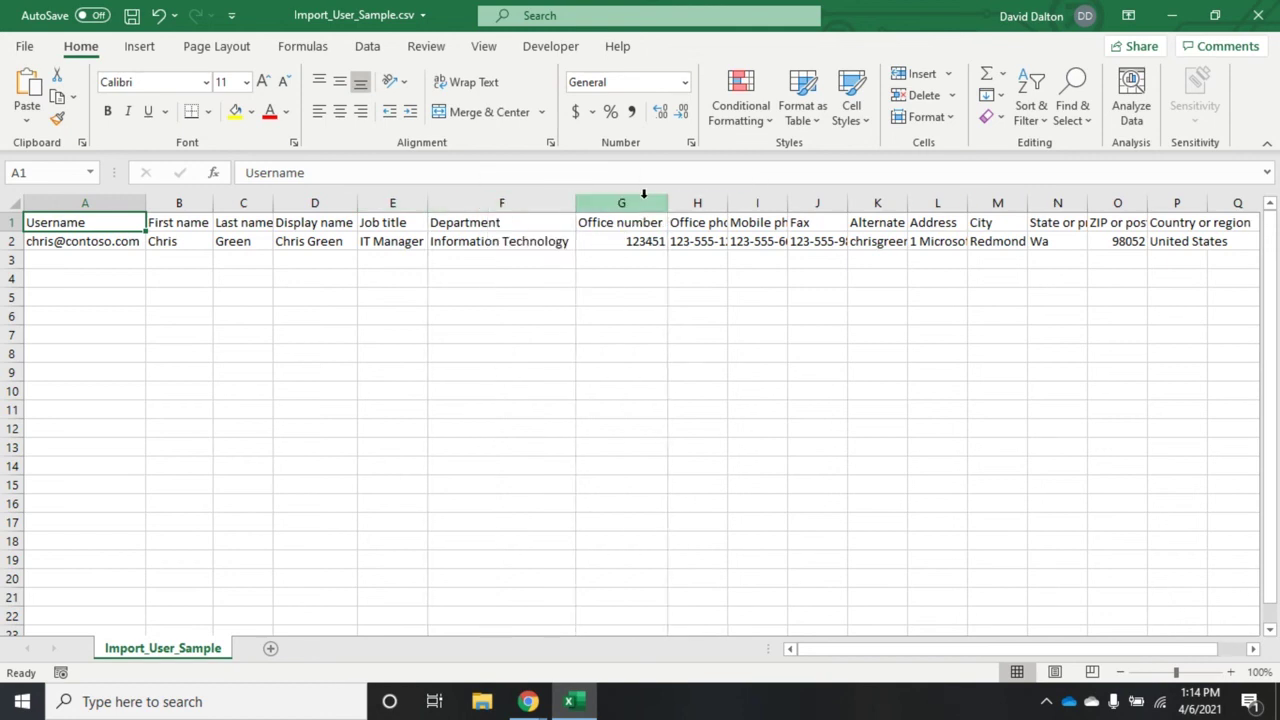
double_click(729, 204)
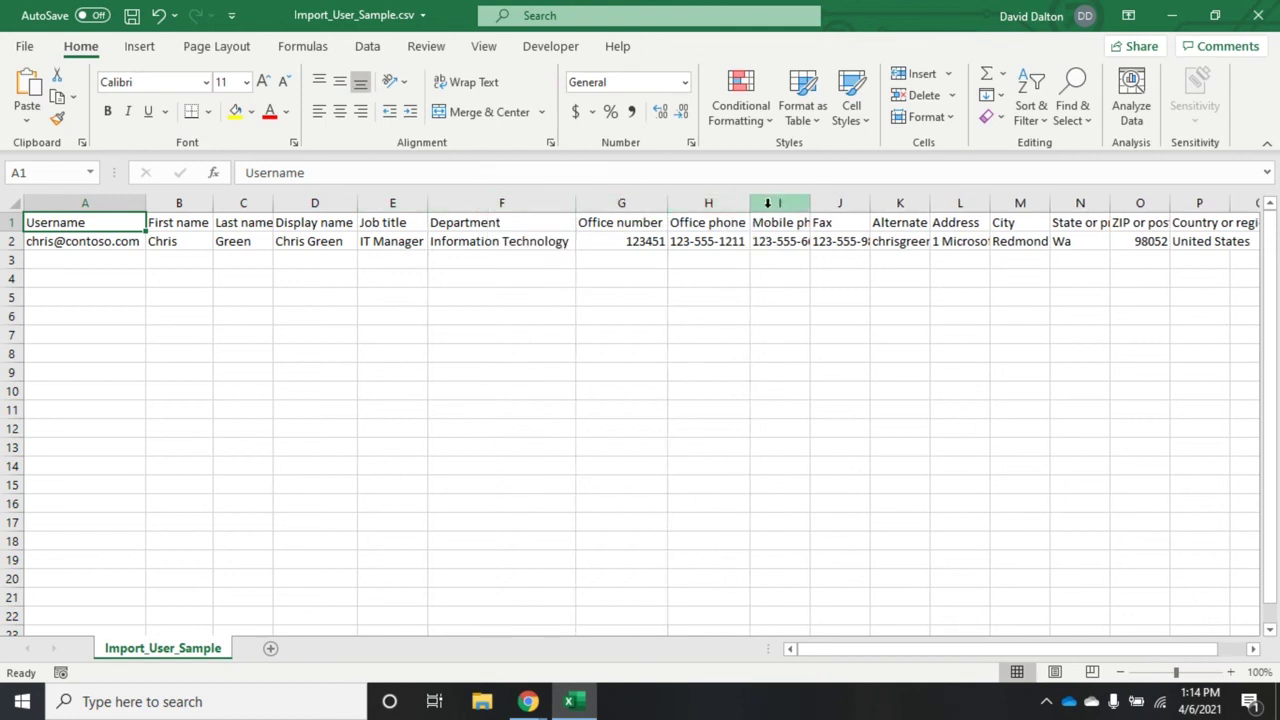
double_click(808, 204)
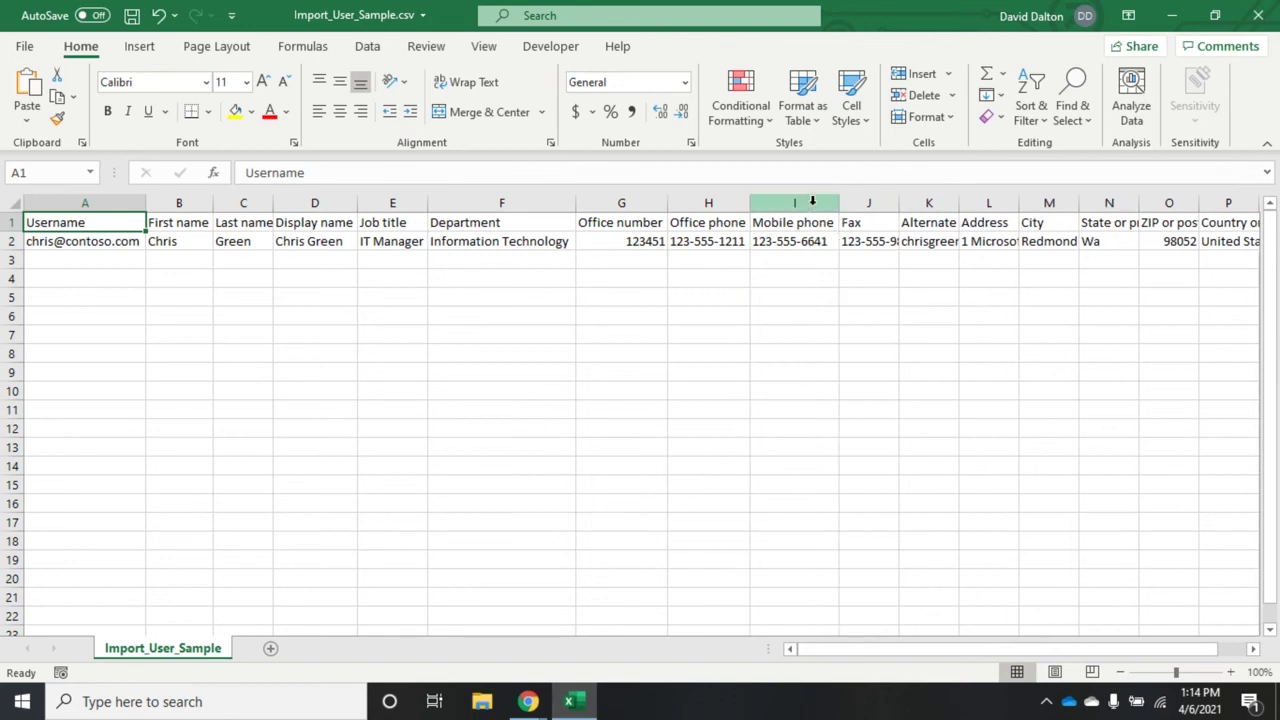
double_click(898, 203)
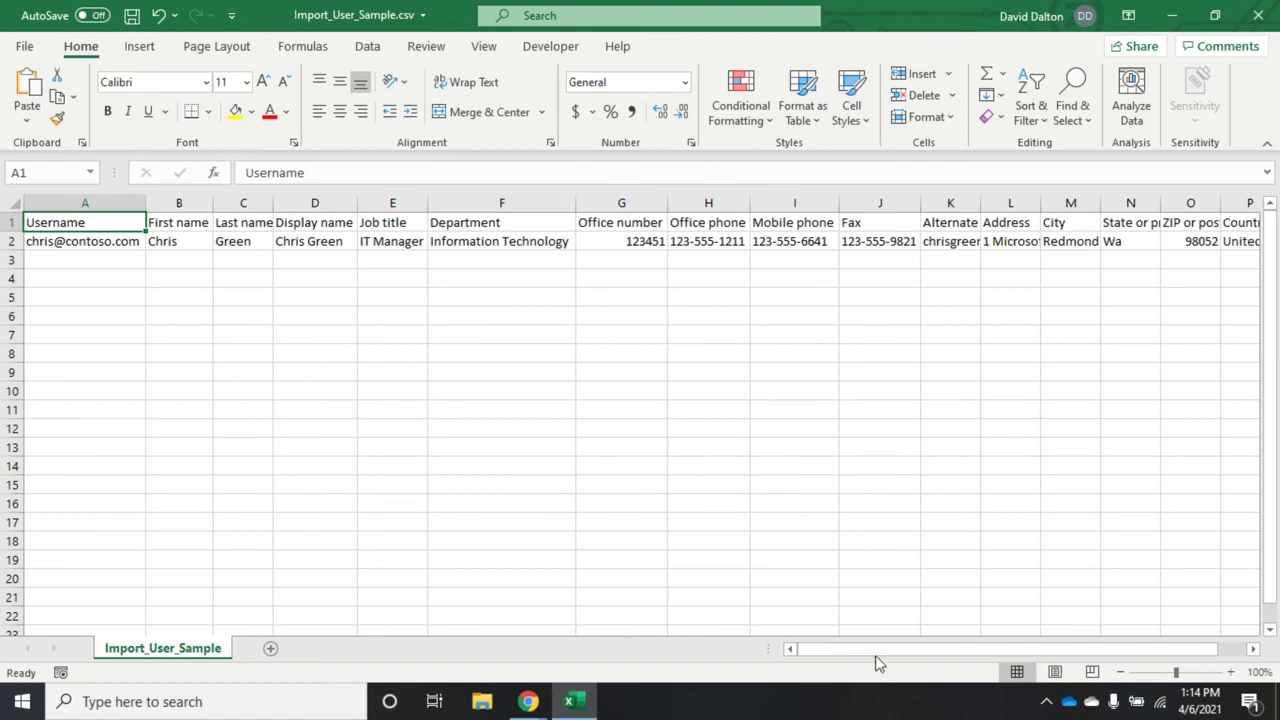
Step: Close Import_User_Sample.csv without saving the column width changes
left_click_drag(875, 654, 986, 646)
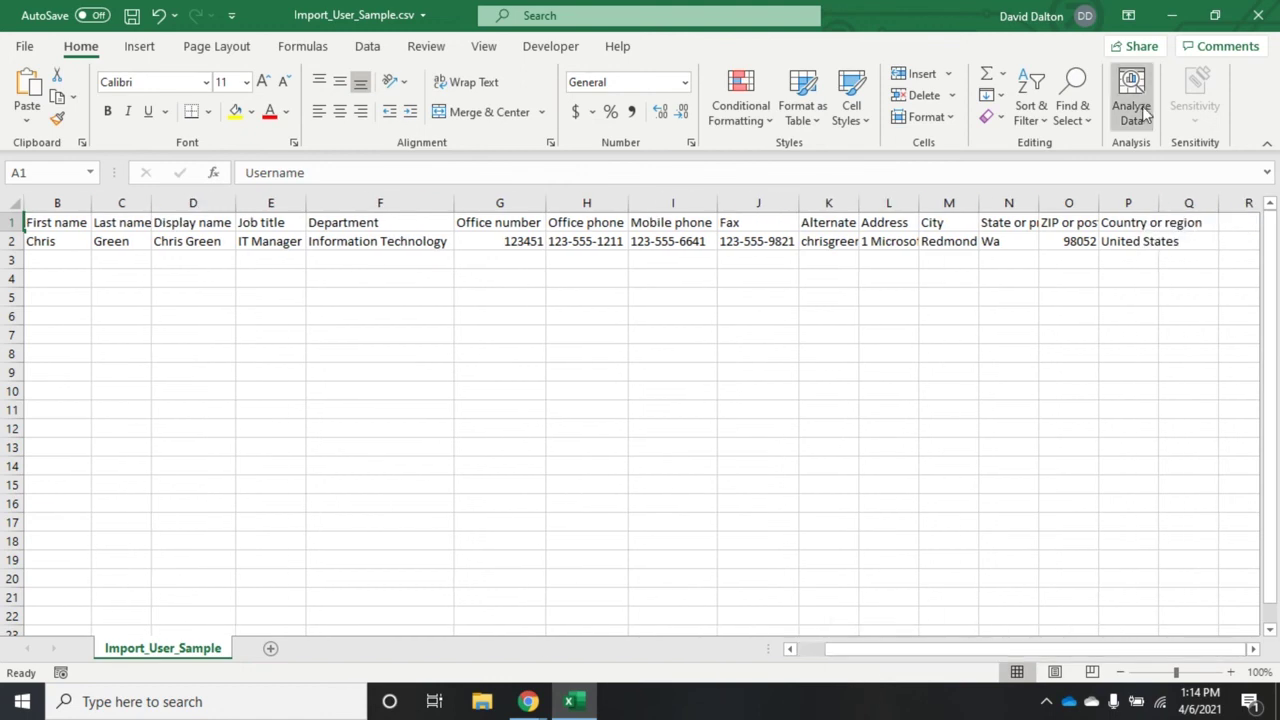
left_click(1258, 22)
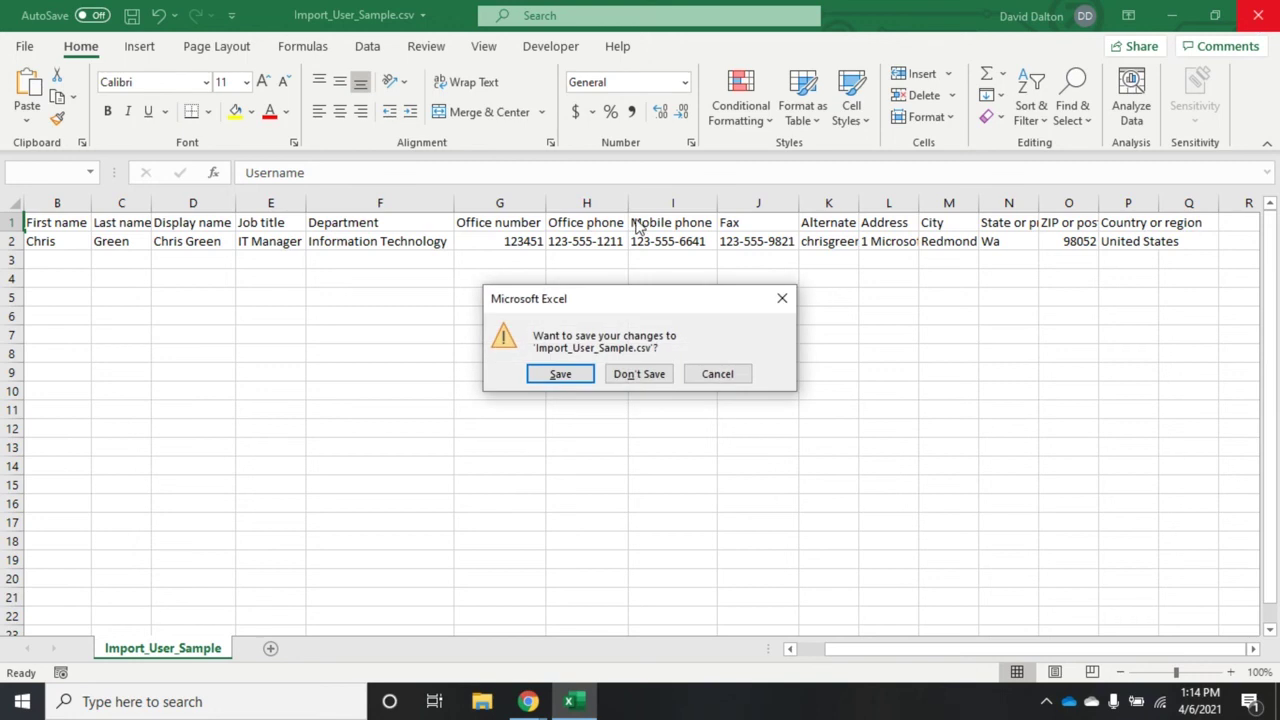
left_click(638, 378)
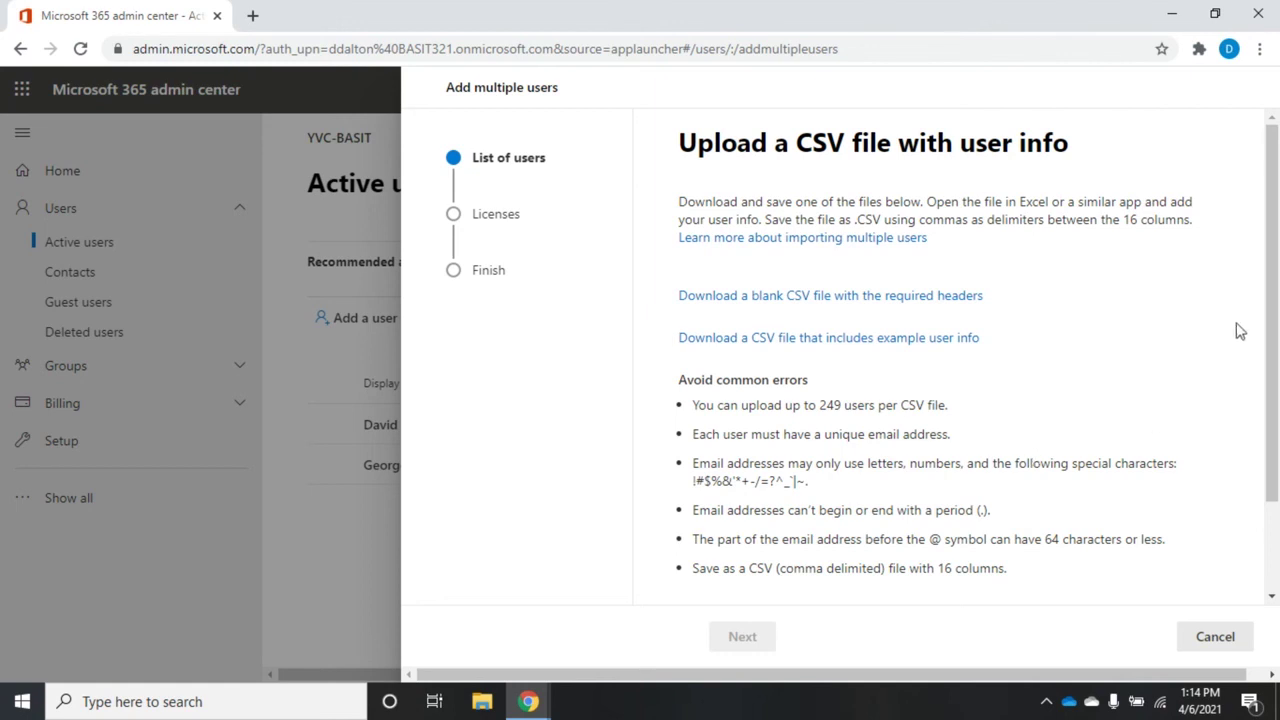
left_click(1274, 328)
left_click_drag(1274, 328, 1276, 450)
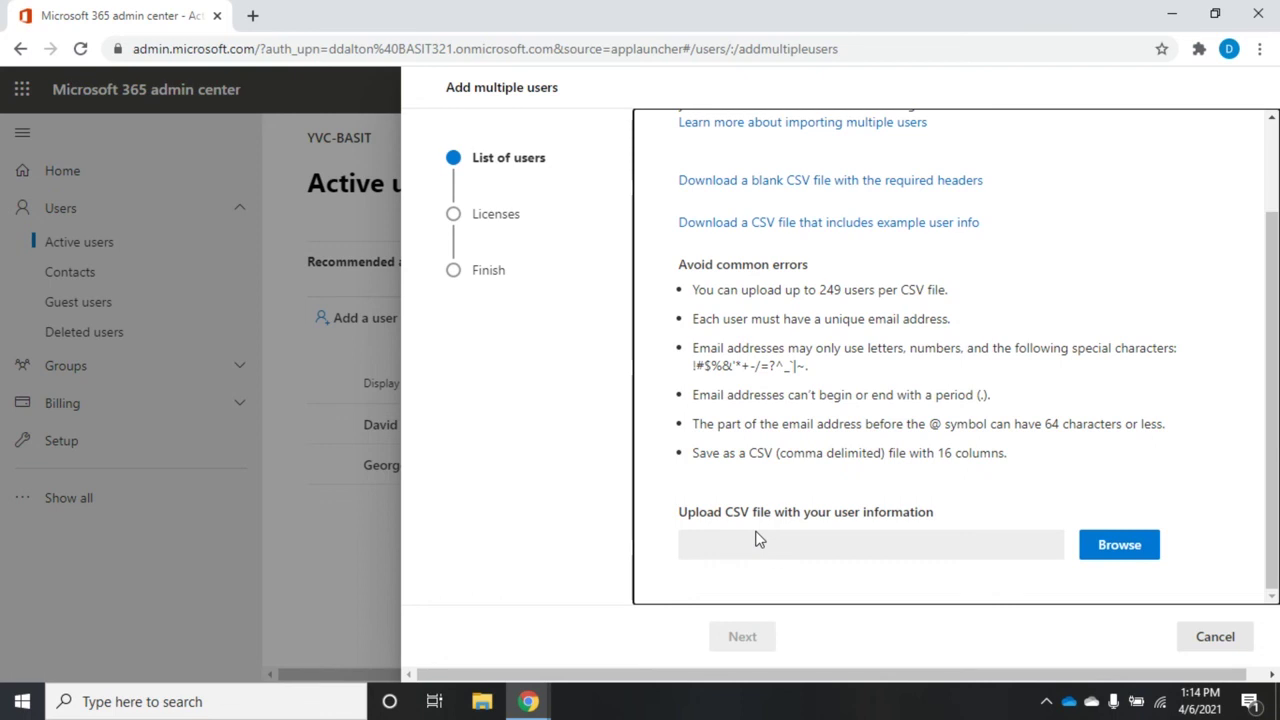
double_click(829, 290)
left_click_drag(853, 290, 868, 290)
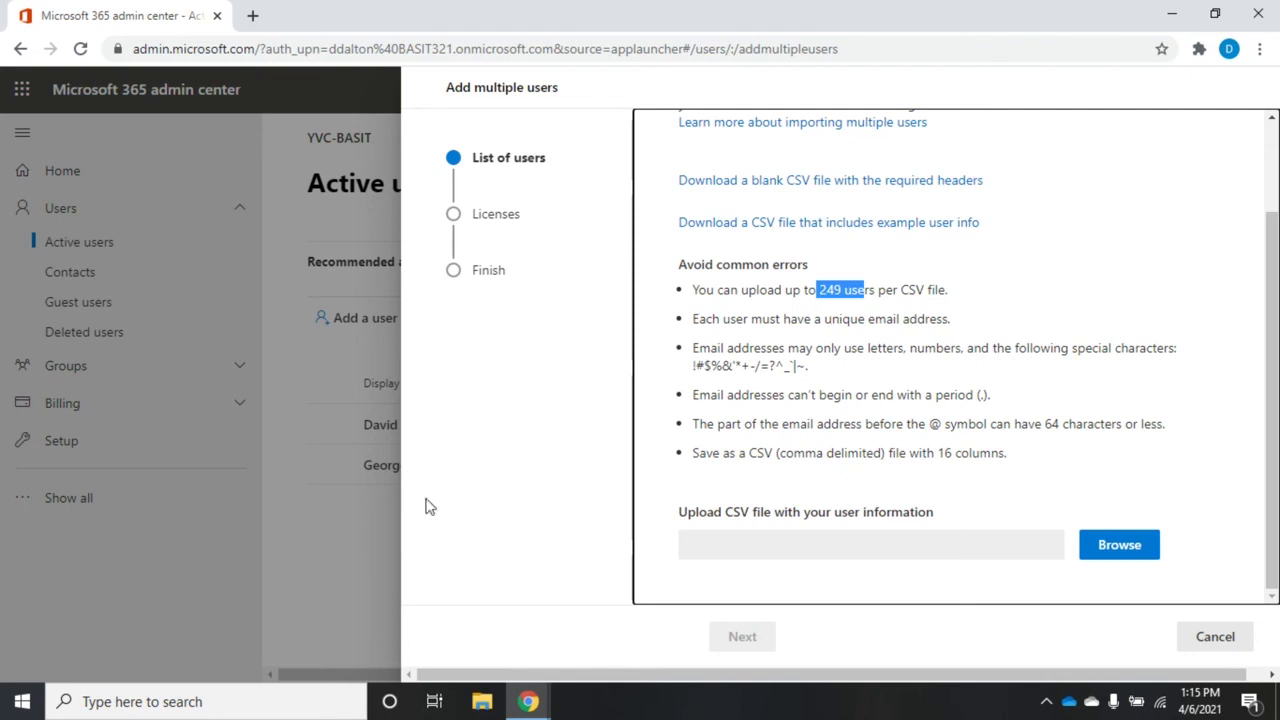
left_click(1207, 645)
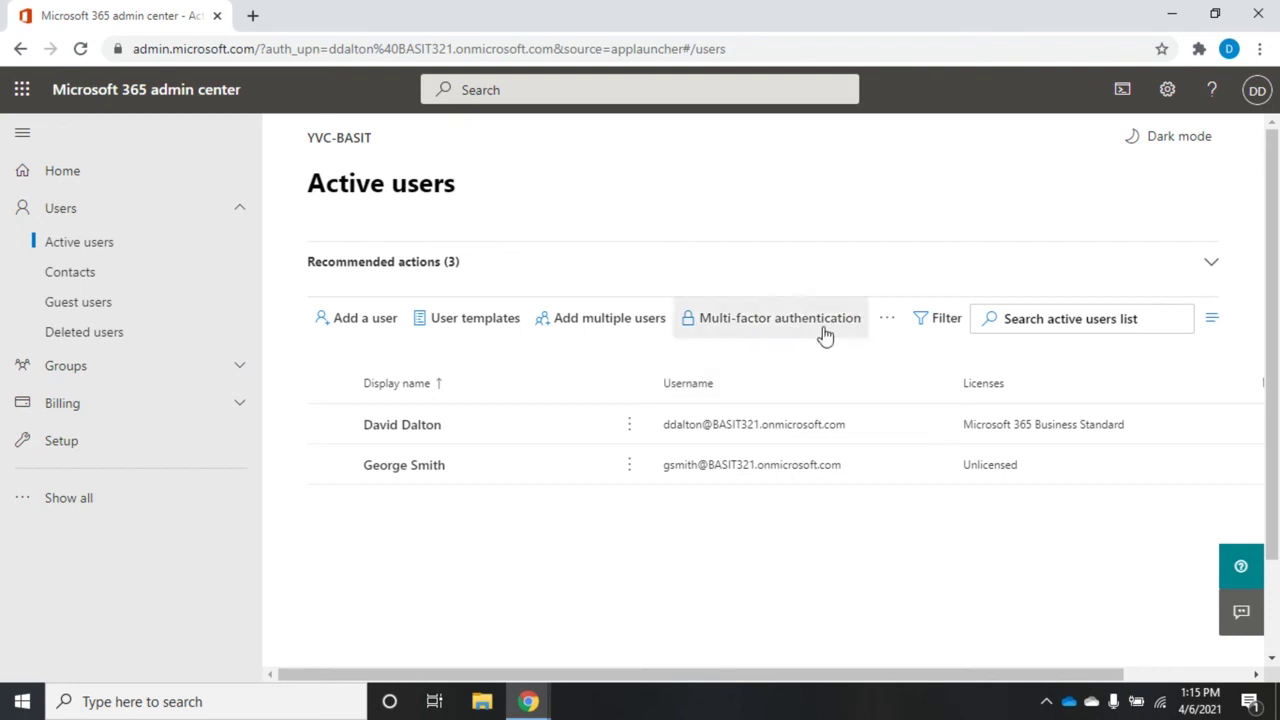
Step: Show the extra Active users actions such as Export users and Reset password
left_click(886, 320)
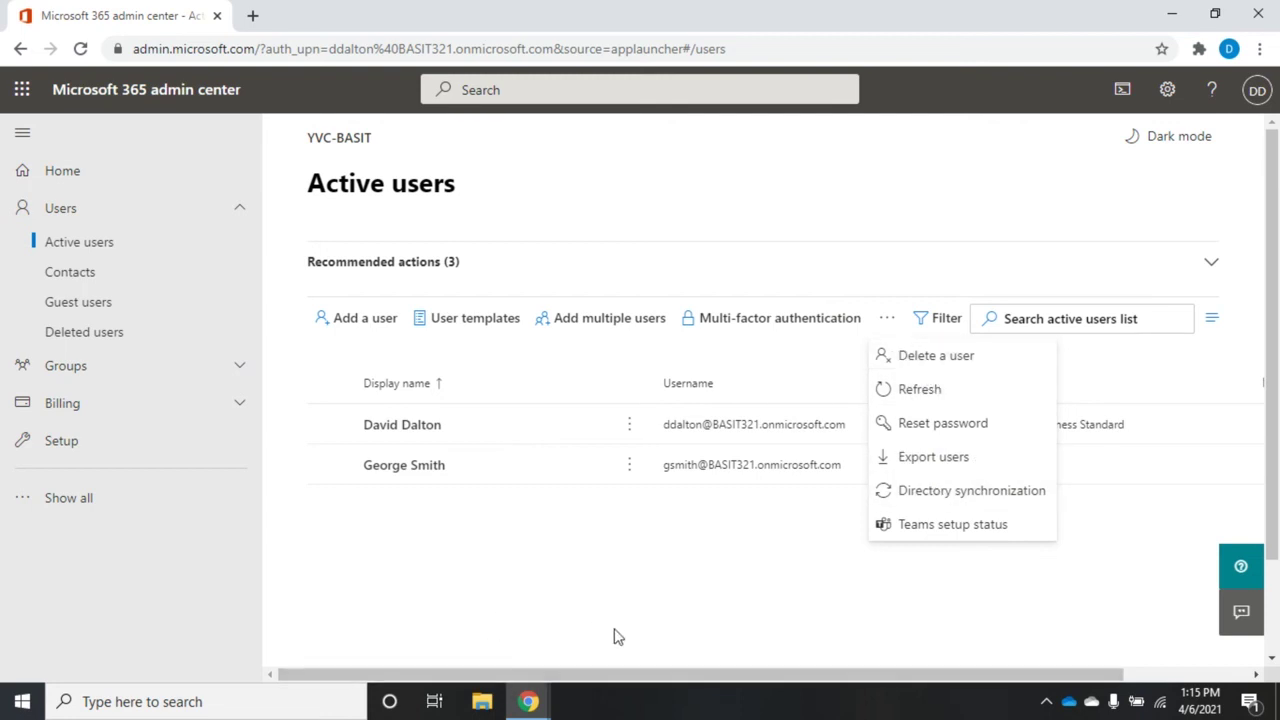
Step: Open the new user's account details and scroll through the Account tab
left_click(403, 477)
left_click(403, 470)
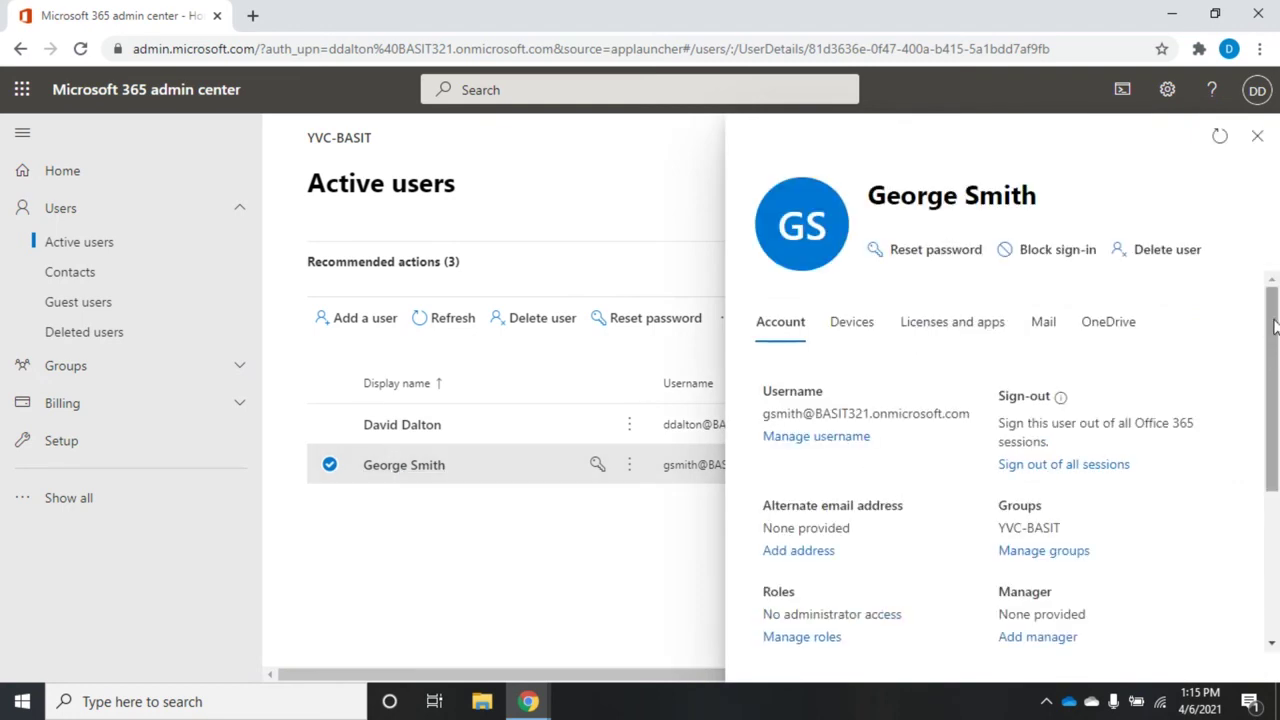
mouse_move(1275, 330)
left_mouse_down()
mouse_move(1274, 478)
mouse_move(1270, 316)
left_mouse_up()
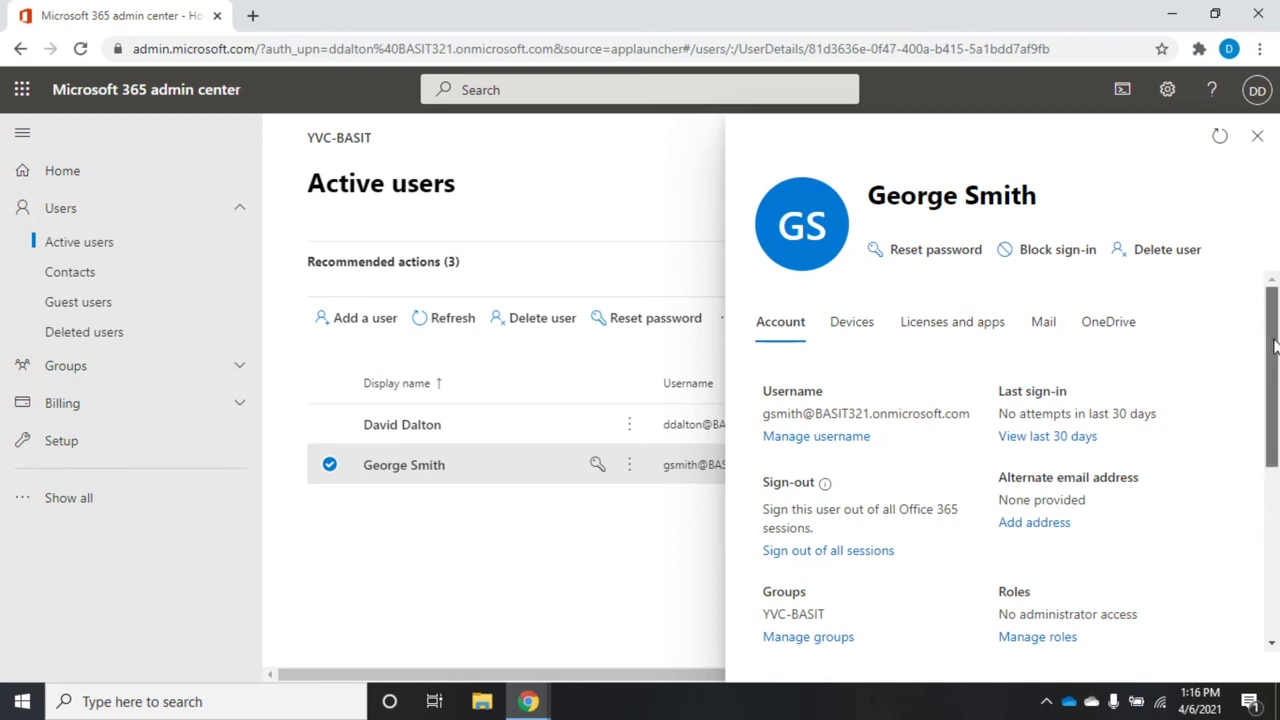
left_click_drag(1260, 363, 1260, 479)
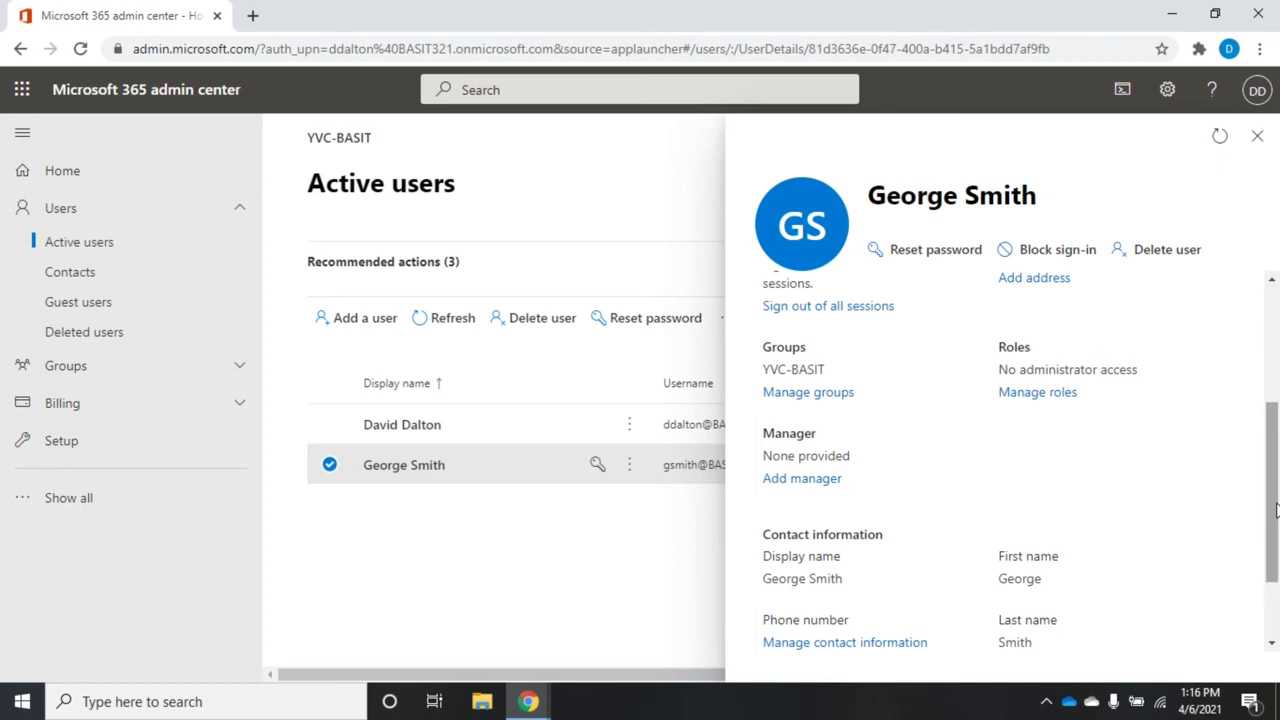
left_click_drag(1276, 510, 1276, 394)
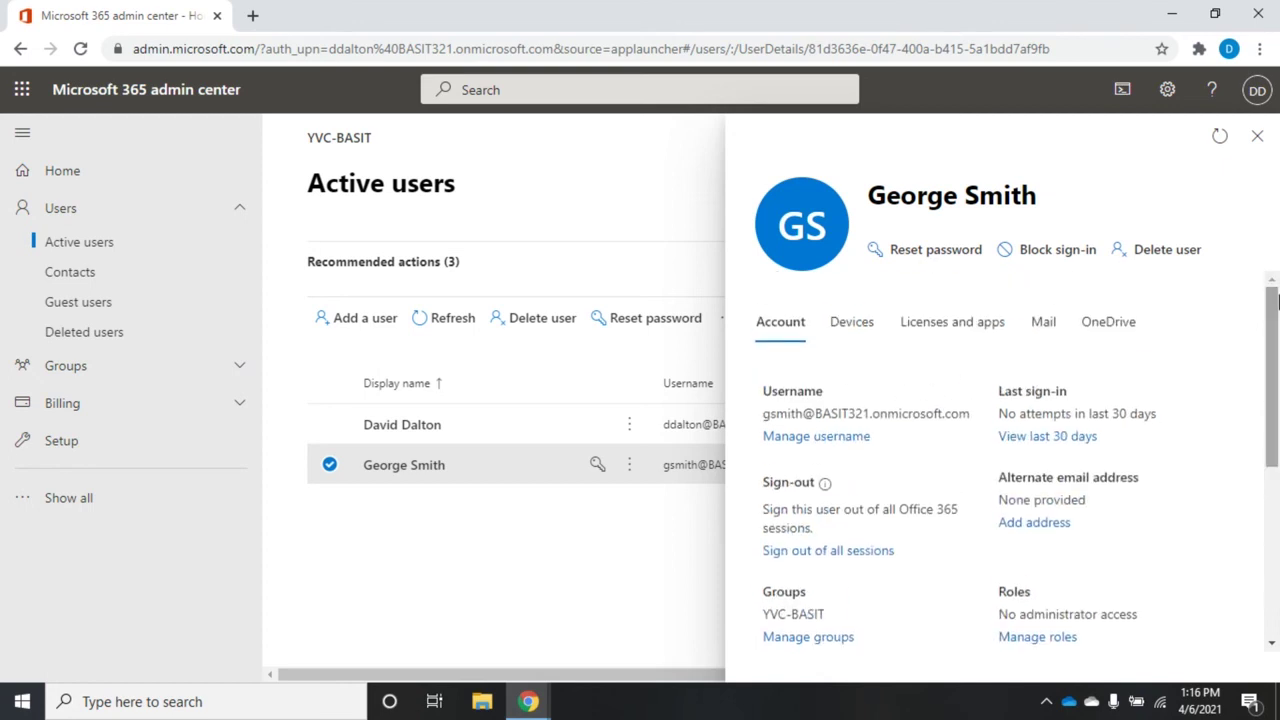
Step: Review his Devices, Licenses and apps, and Mail tabs, ending on unassigned licences, then close the pane
left_click(866, 330)
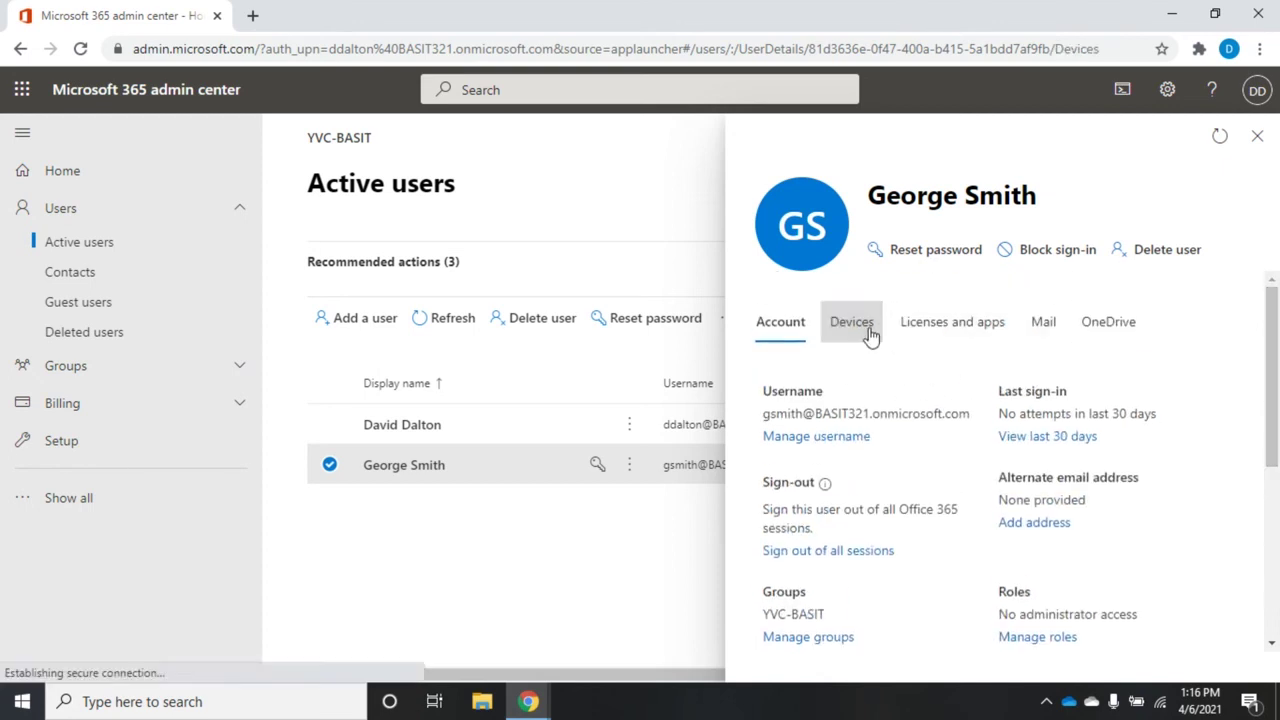
left_click(946, 331)
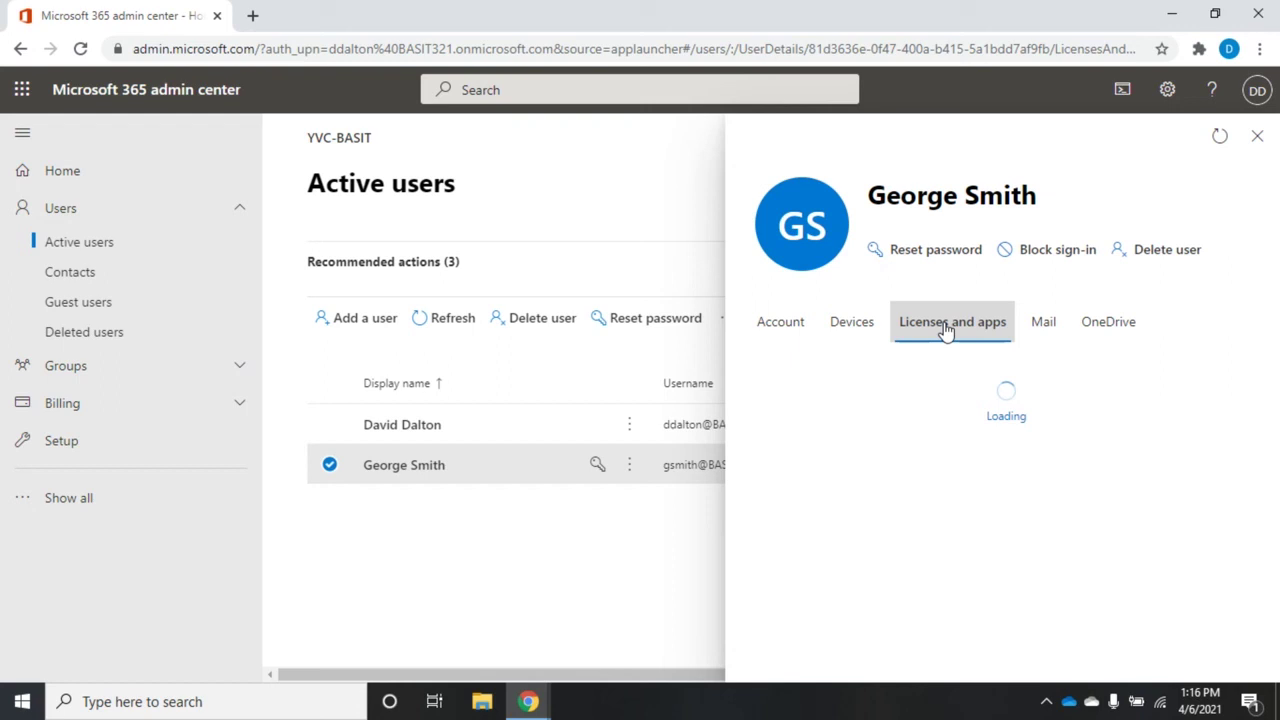
left_click(1046, 335)
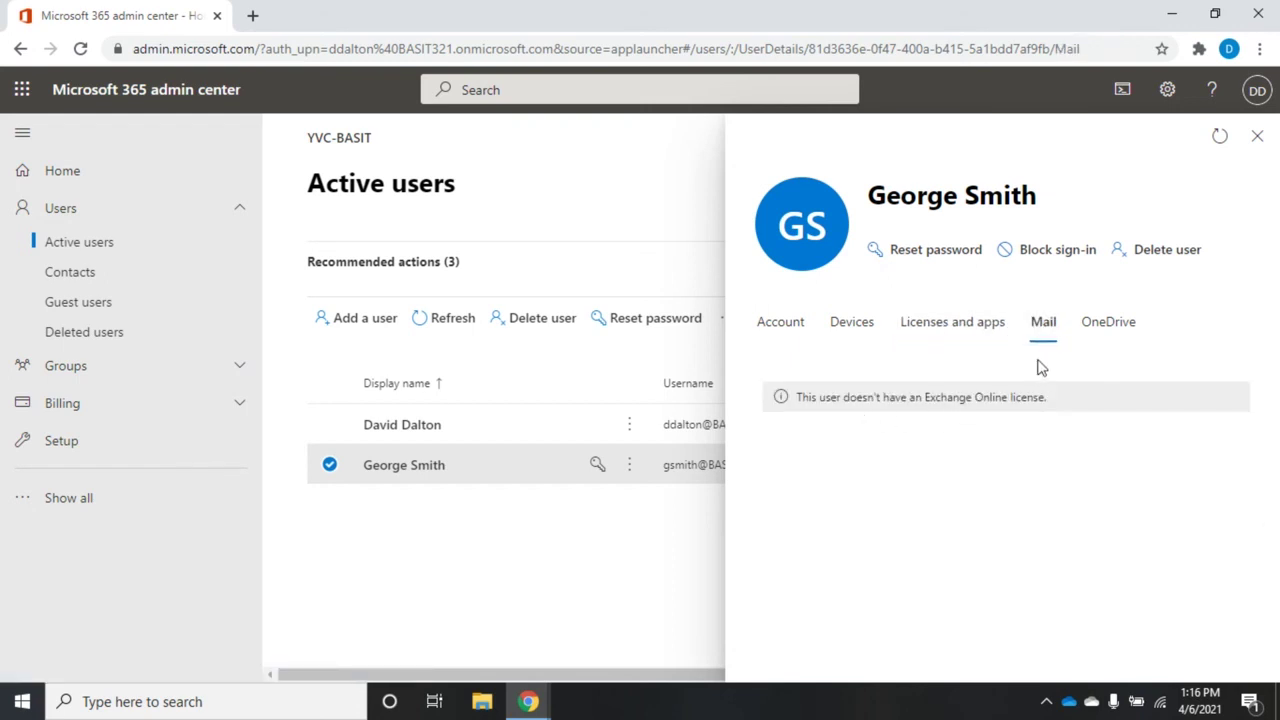
left_click(973, 337)
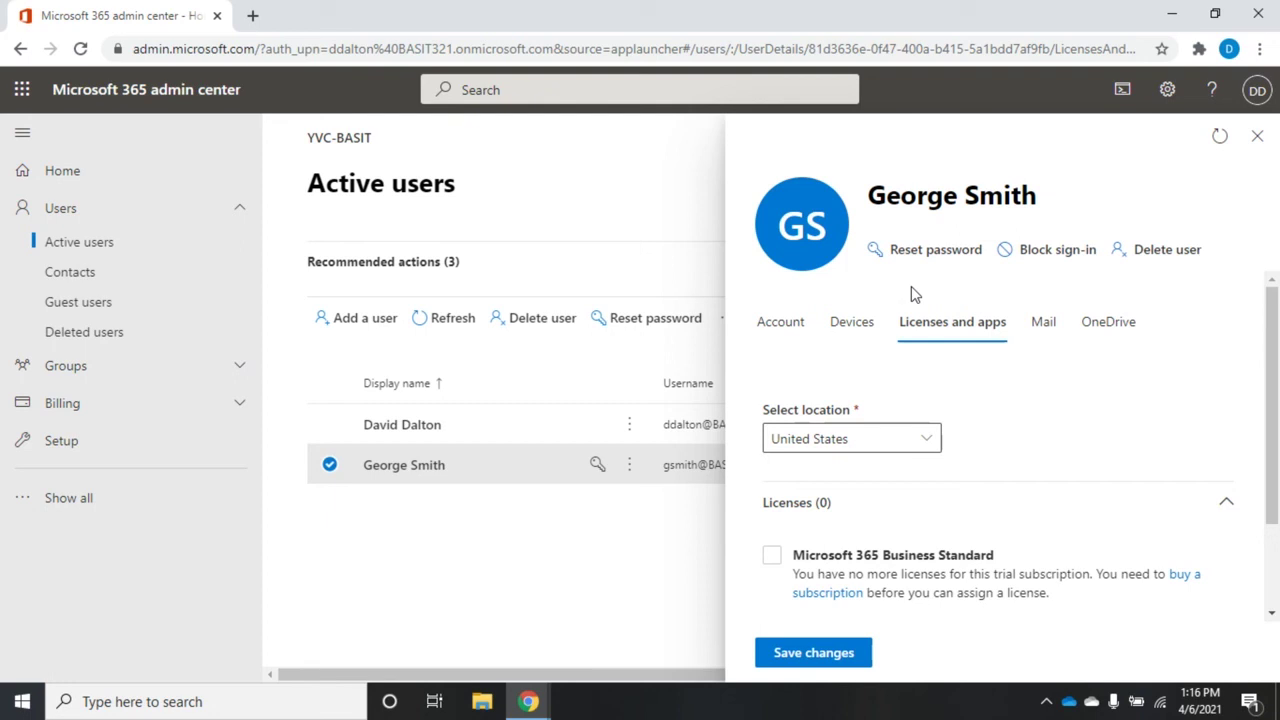
left_click(1259, 137)
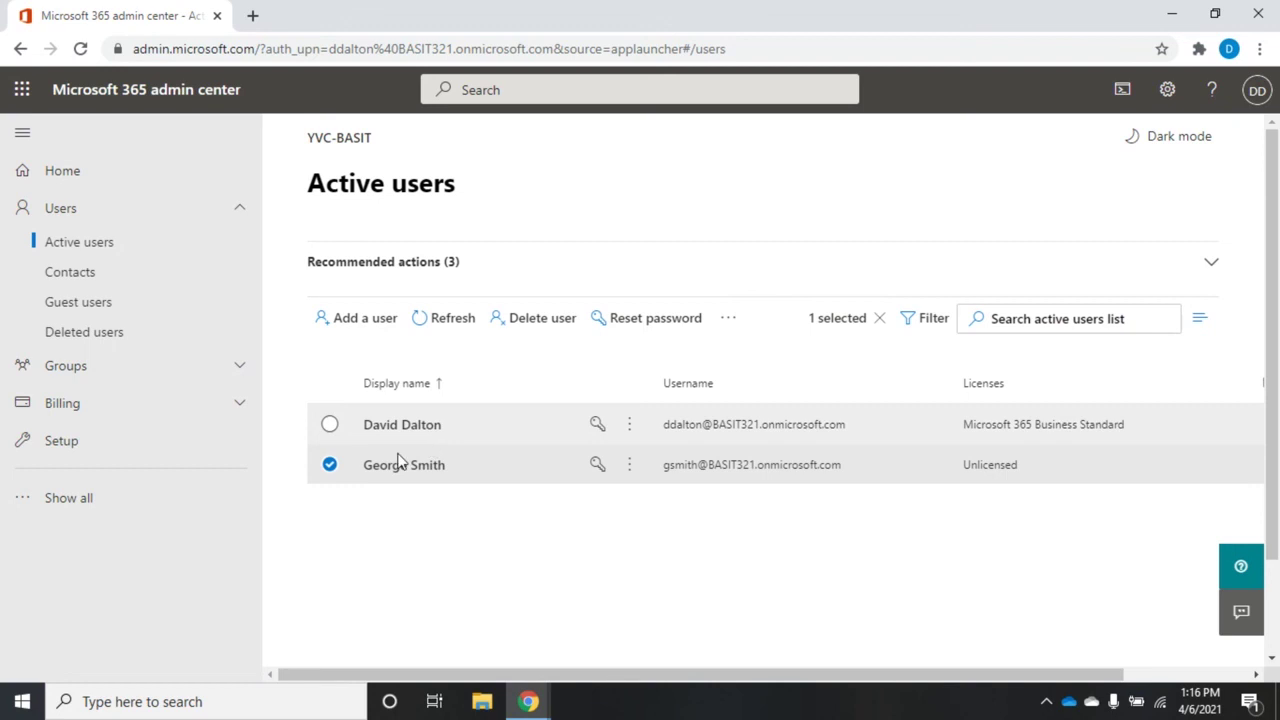
Step: Deselect the user, filter the list to Unlicensed users, then return to All users
left_click(331, 466)
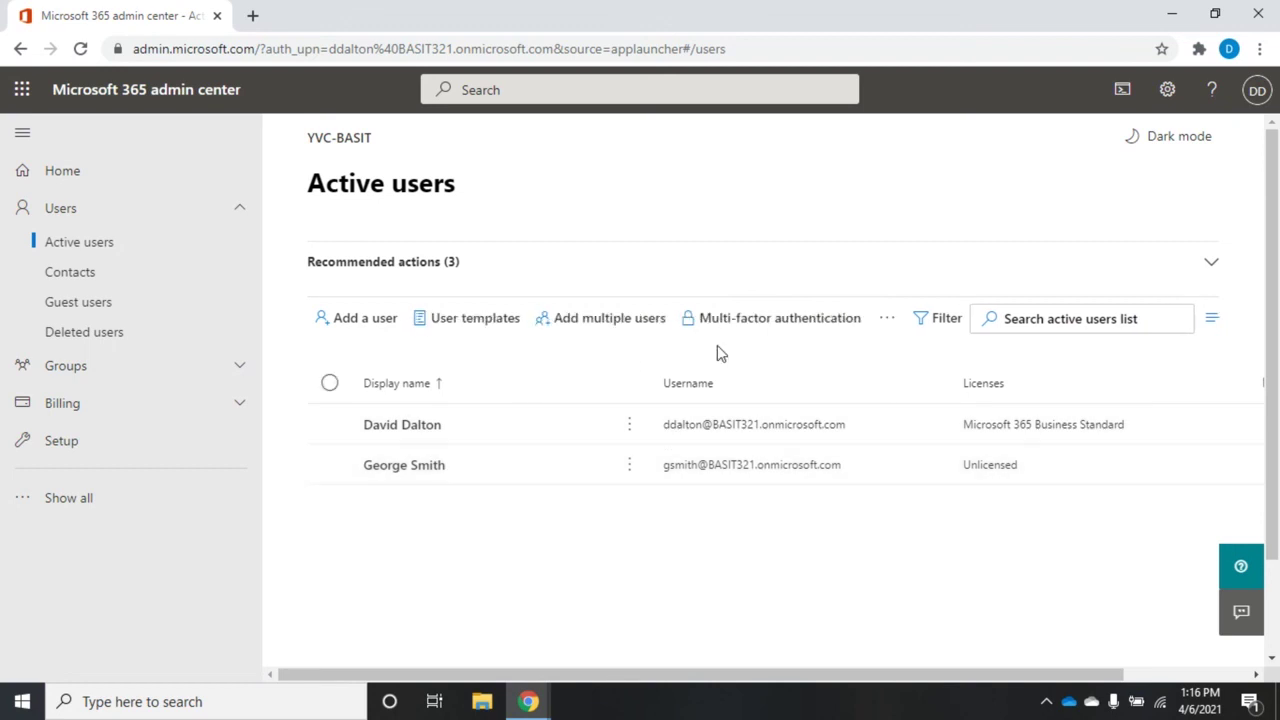
left_click(942, 322)
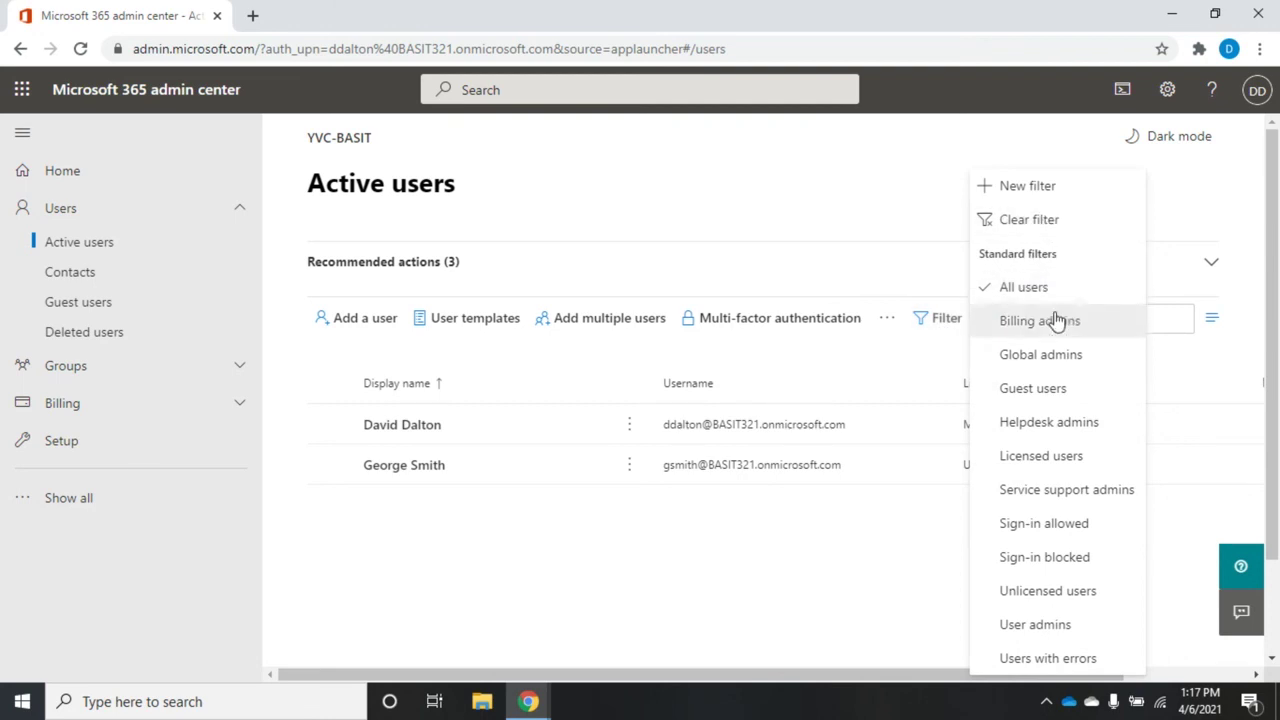
left_click(1045, 596)
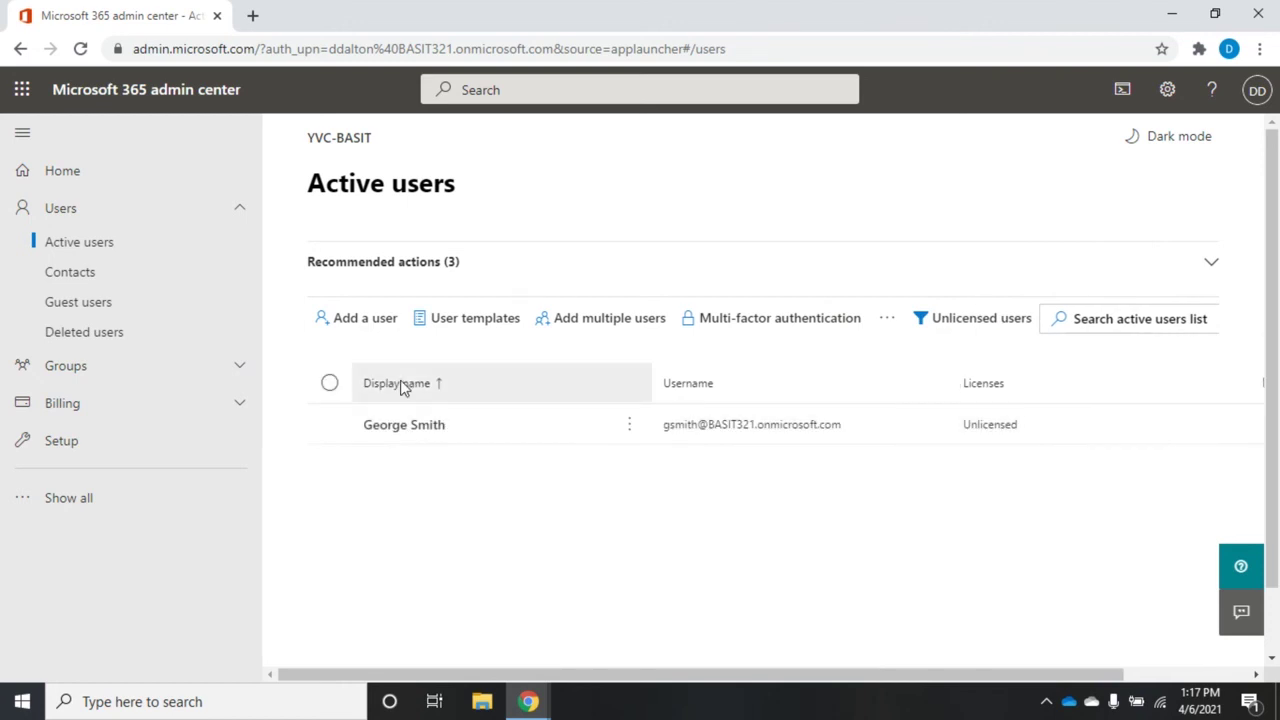
left_click(966, 328)
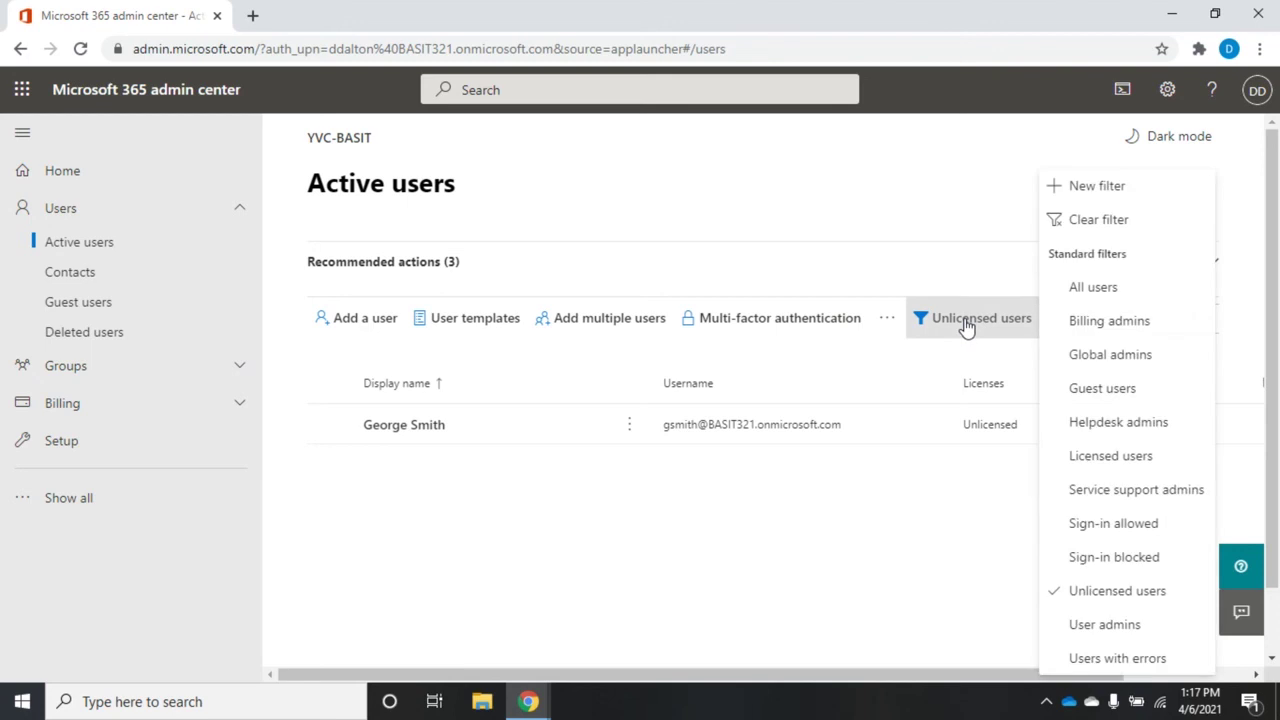
left_click(1075, 288)
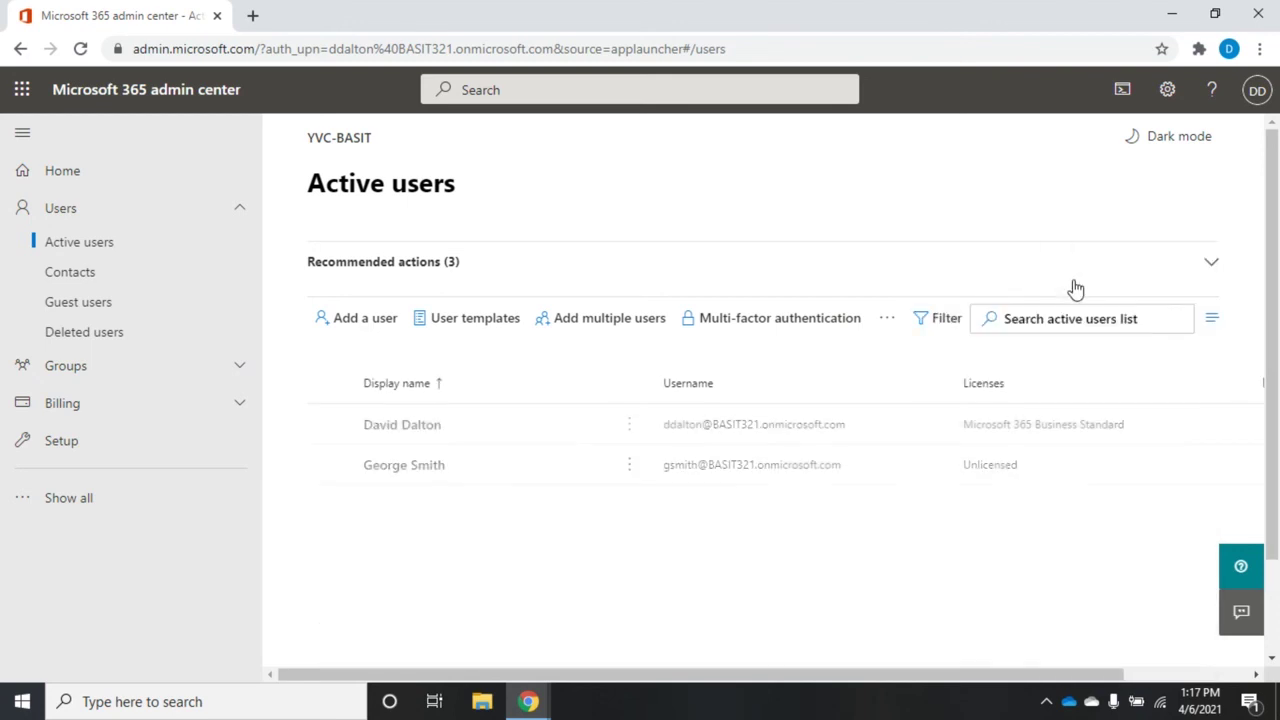
Step: Filter Active users to Global admins and start a new custom filter
left_click(942, 320)
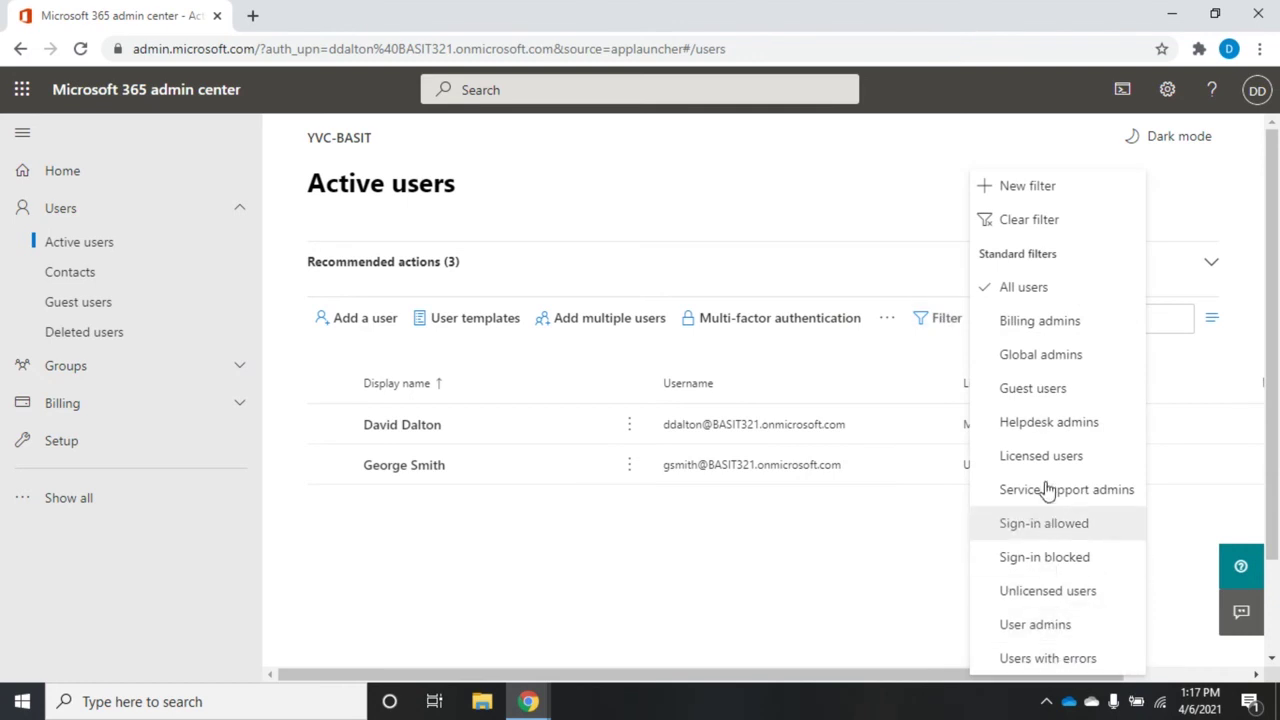
left_click(1030, 360)
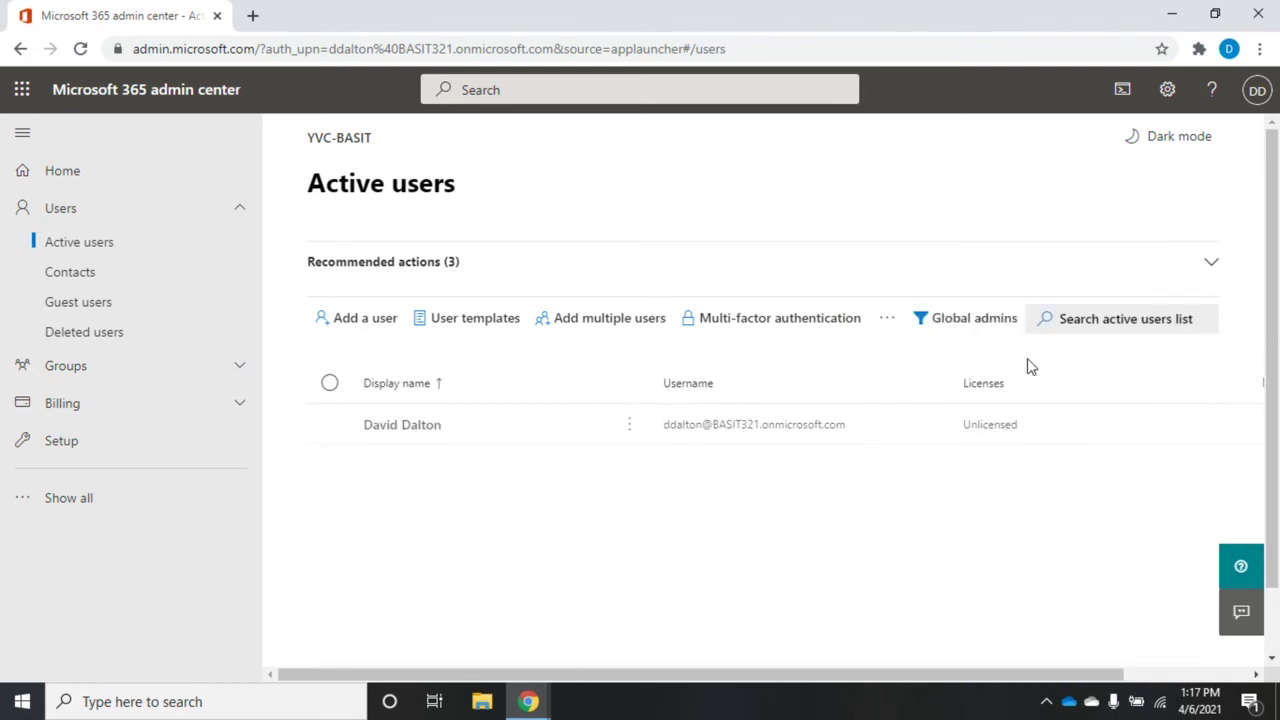
left_click(968, 331)
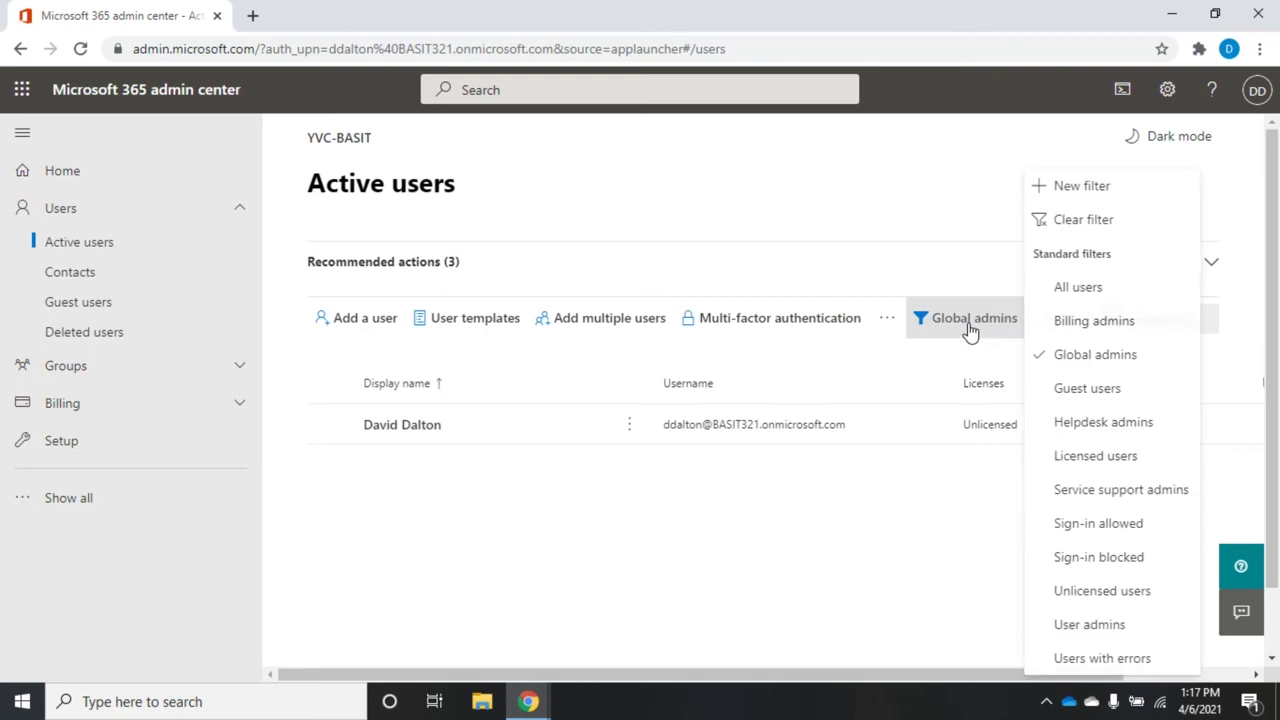
left_click(1073, 190)
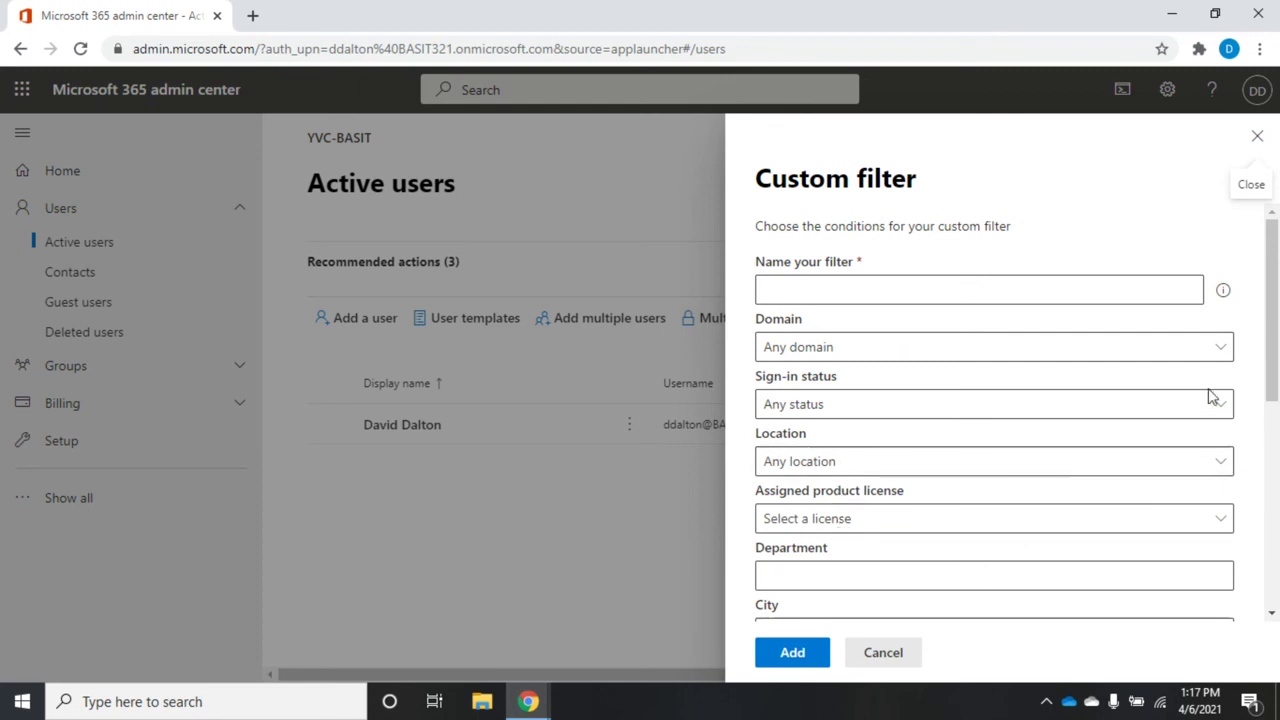
Step: Scroll down to Other conditions in the Custom filter and tick Unlicensed users
left_click_drag(1277, 283, 1277, 395)
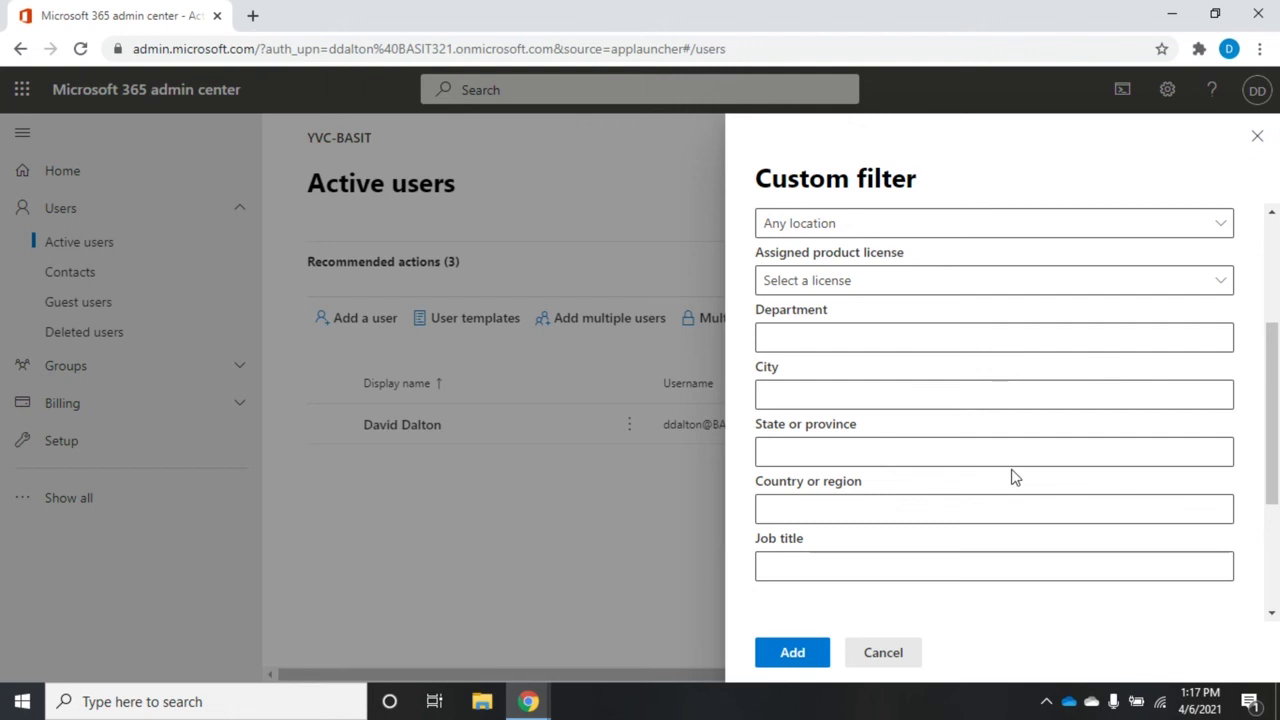
scroll(1274, 403, "down", 1)
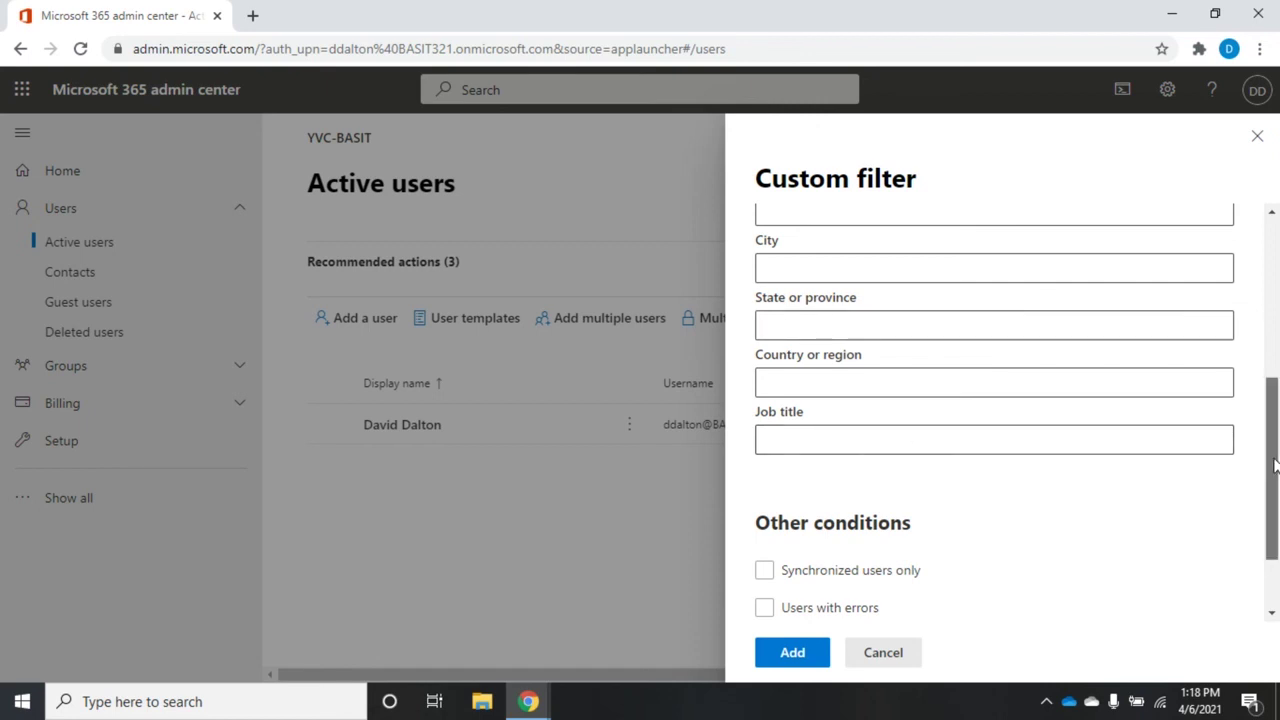
scroll(1277, 470, "down", 1)
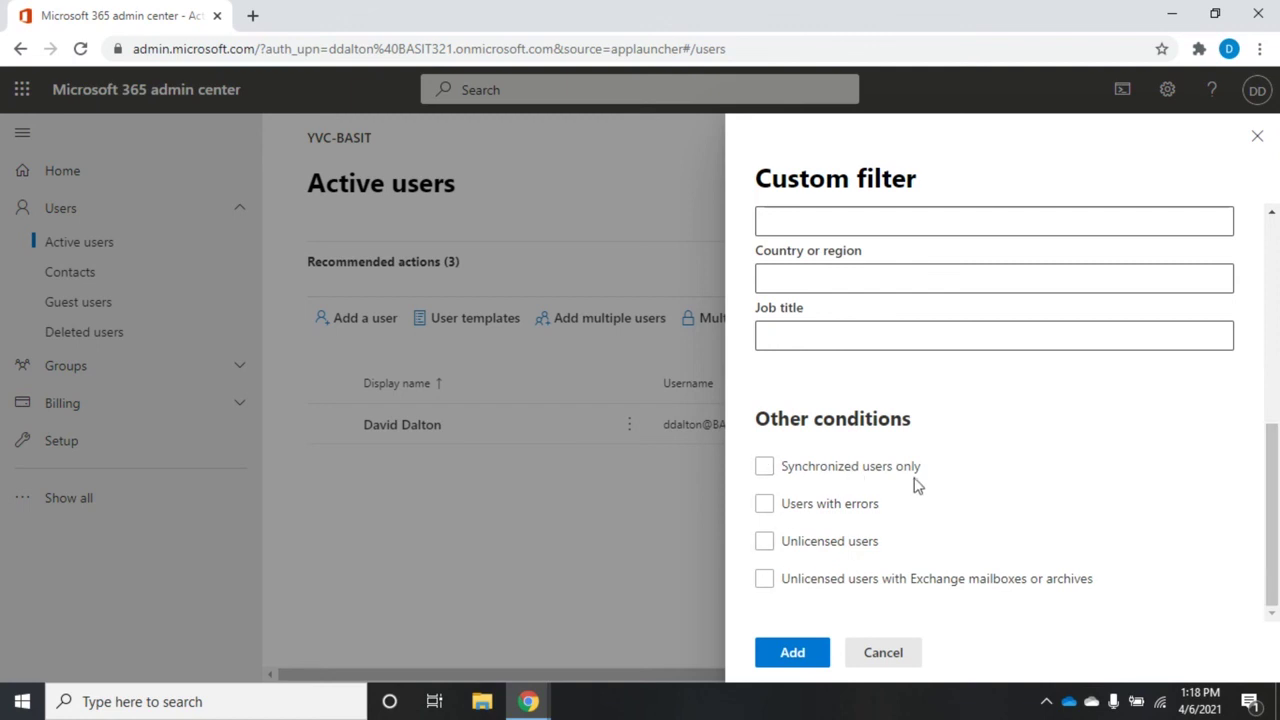
left_click(764, 541)
Step: Cancel the custom filter and switch from Global admins back to All users
left_click(885, 654)
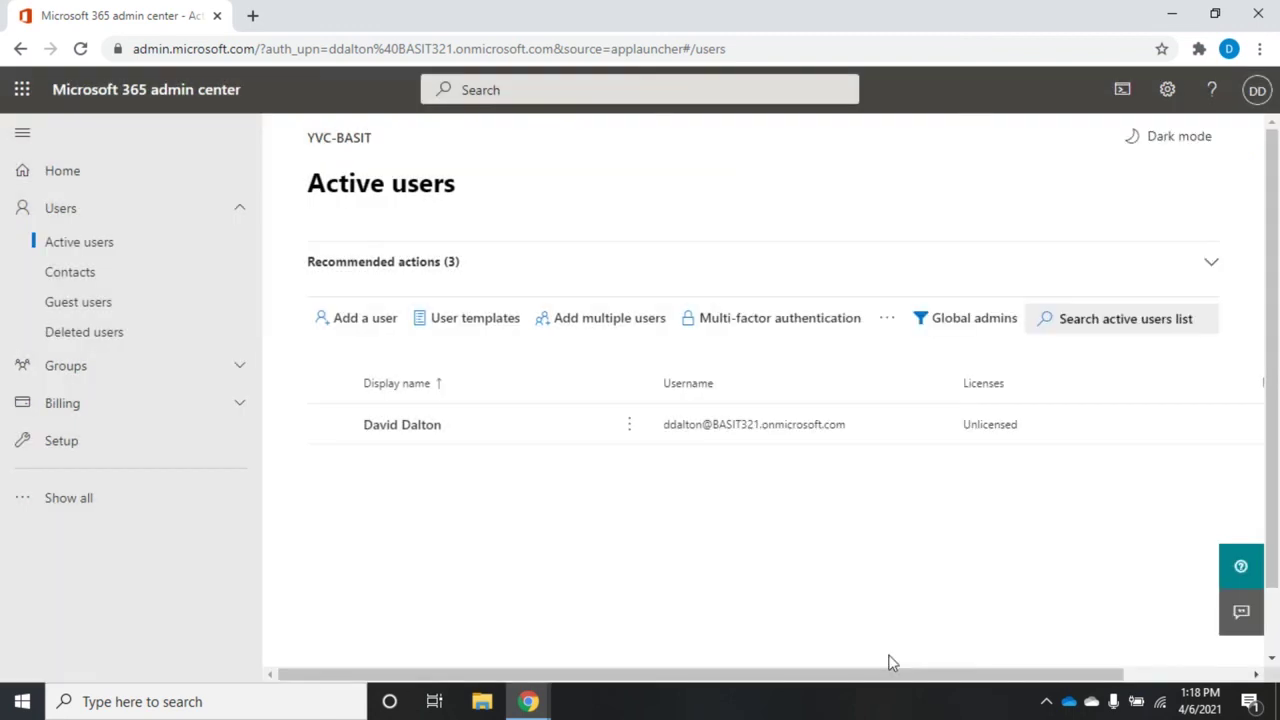
left_click(976, 319)
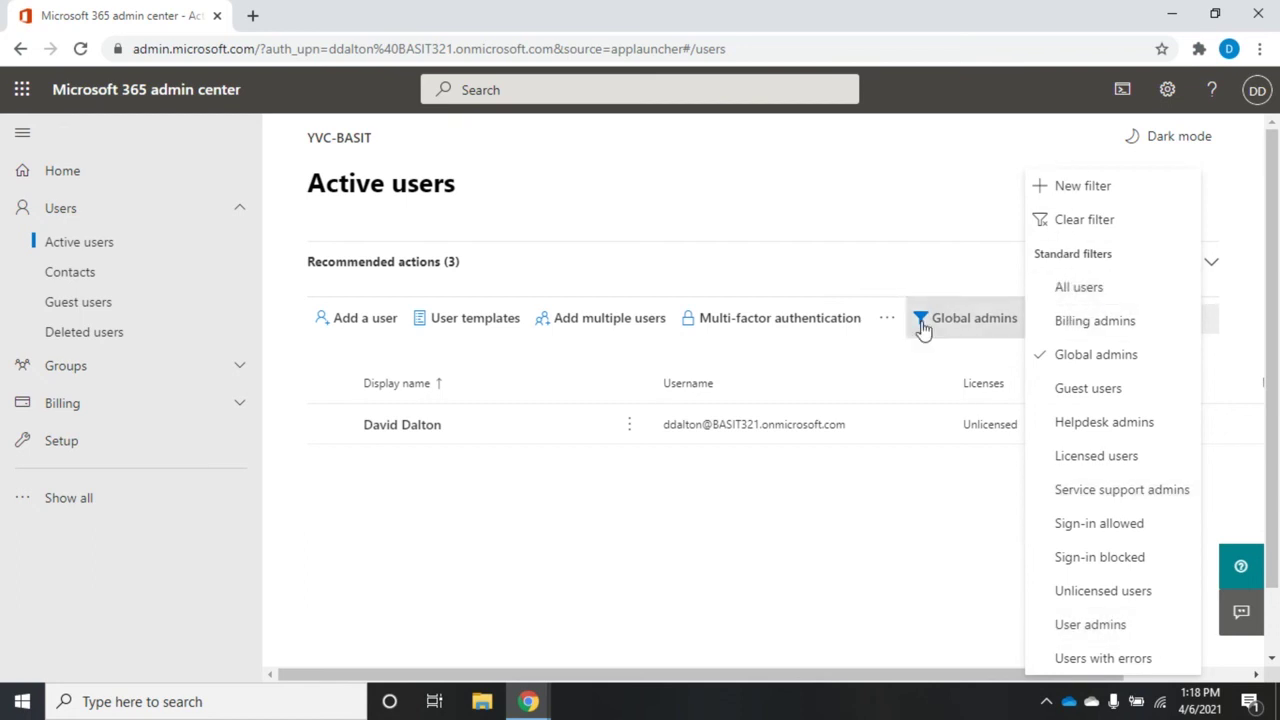
left_click(1096, 224)
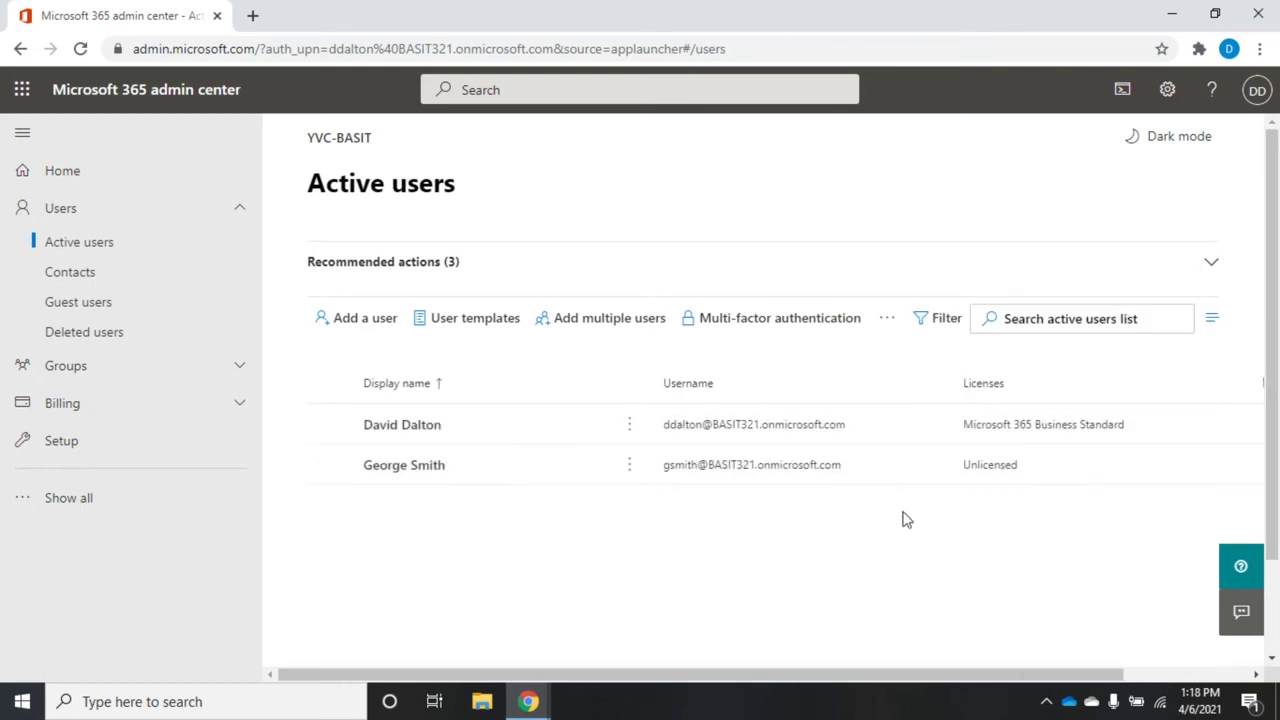
Step: Search the active users list for the new user's first name
left_click(1084, 317)
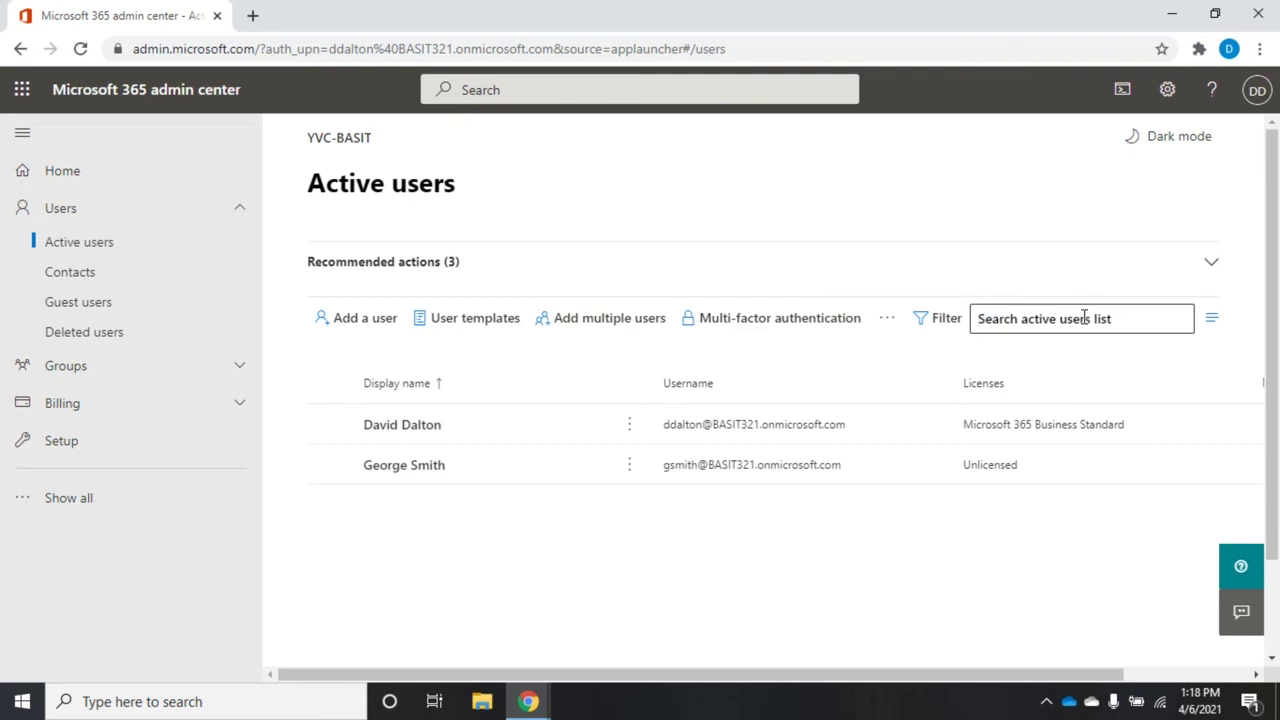
type("george")
key("Return")
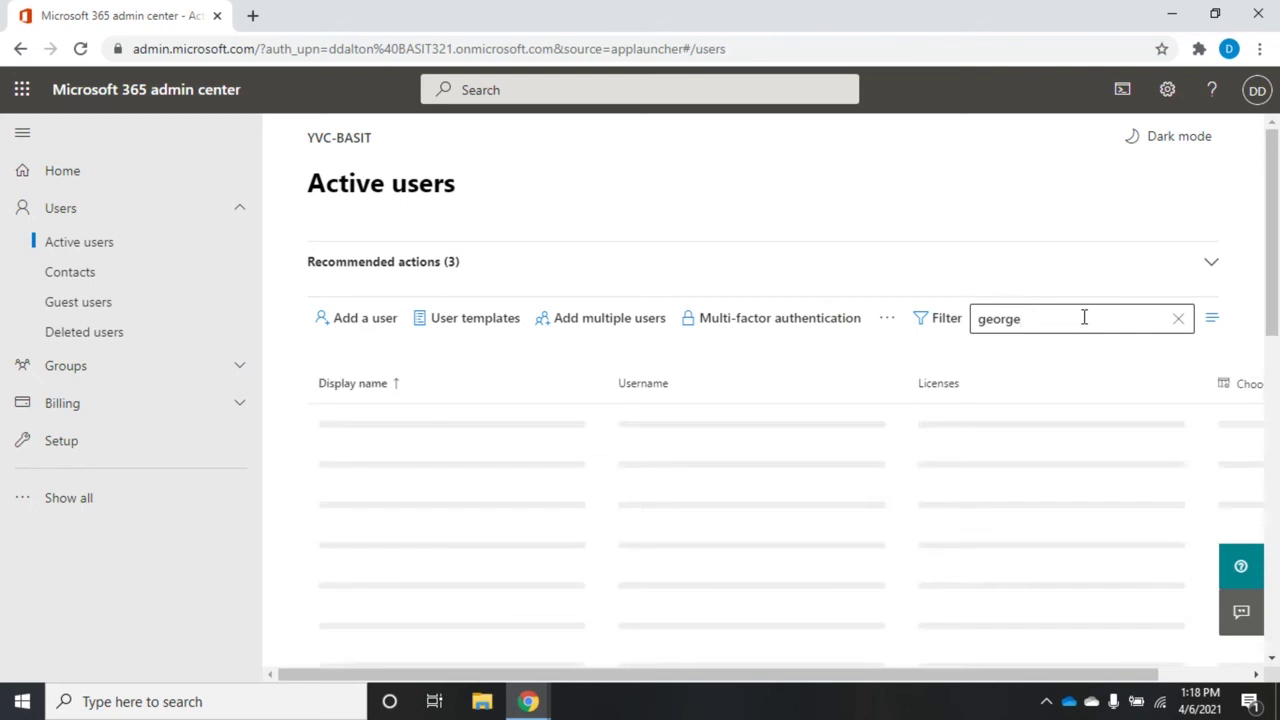